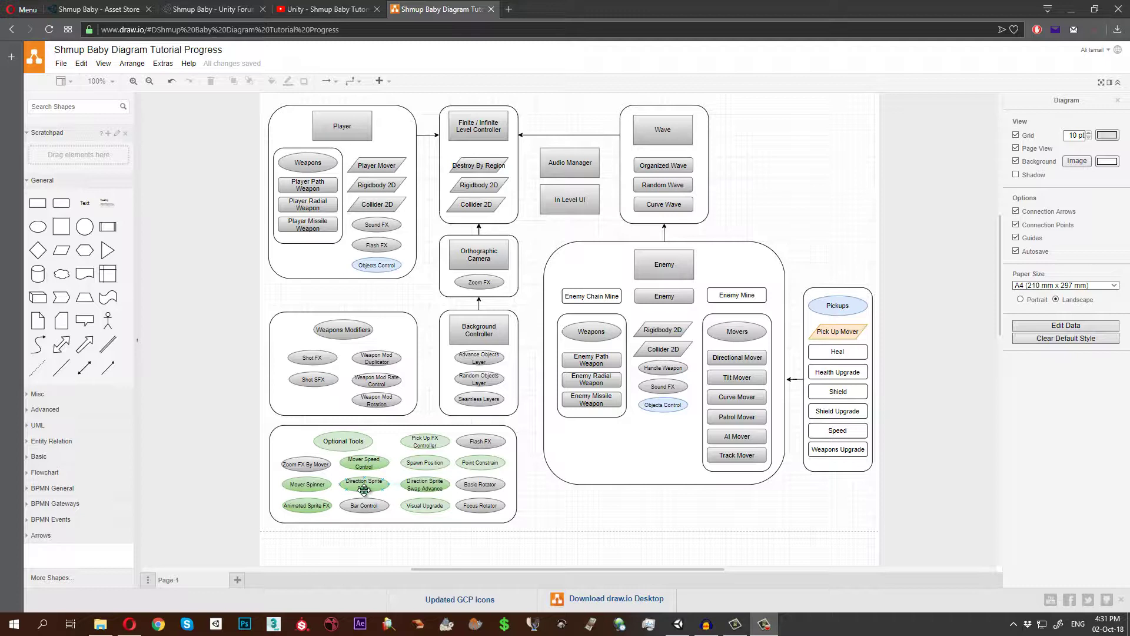
left_click(678, 624)
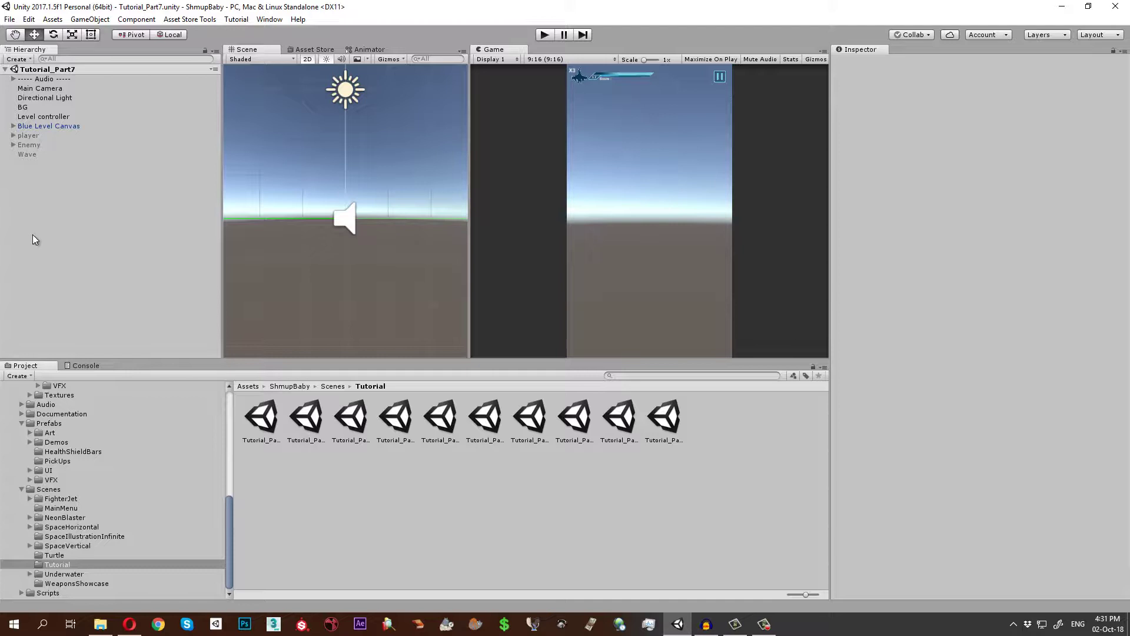
left_click(539, 37)
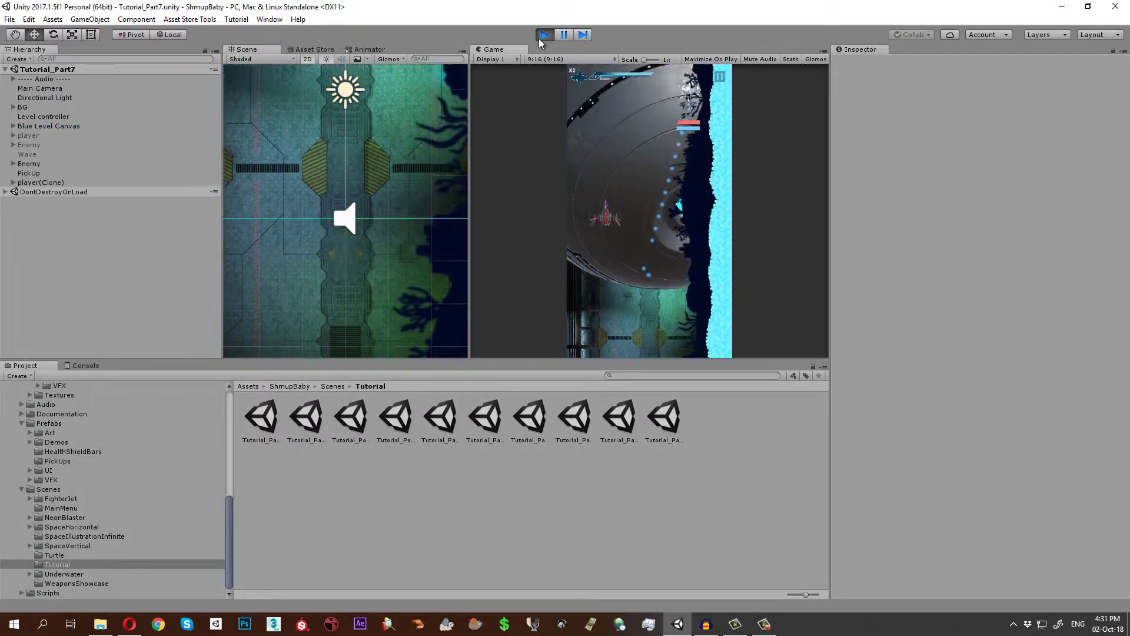
left_click(539, 36)
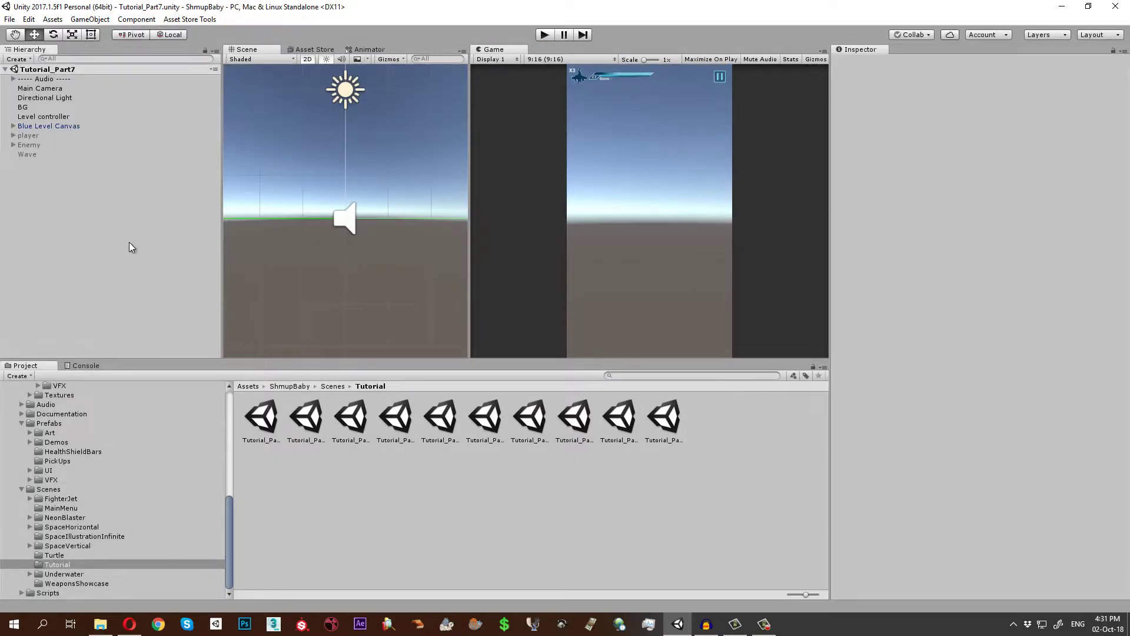
Create an empty GameObject at position 0, 0, 0 and duplicate it several times
key("ctrl+shift+n")
left_click(999, 100)
type("0")
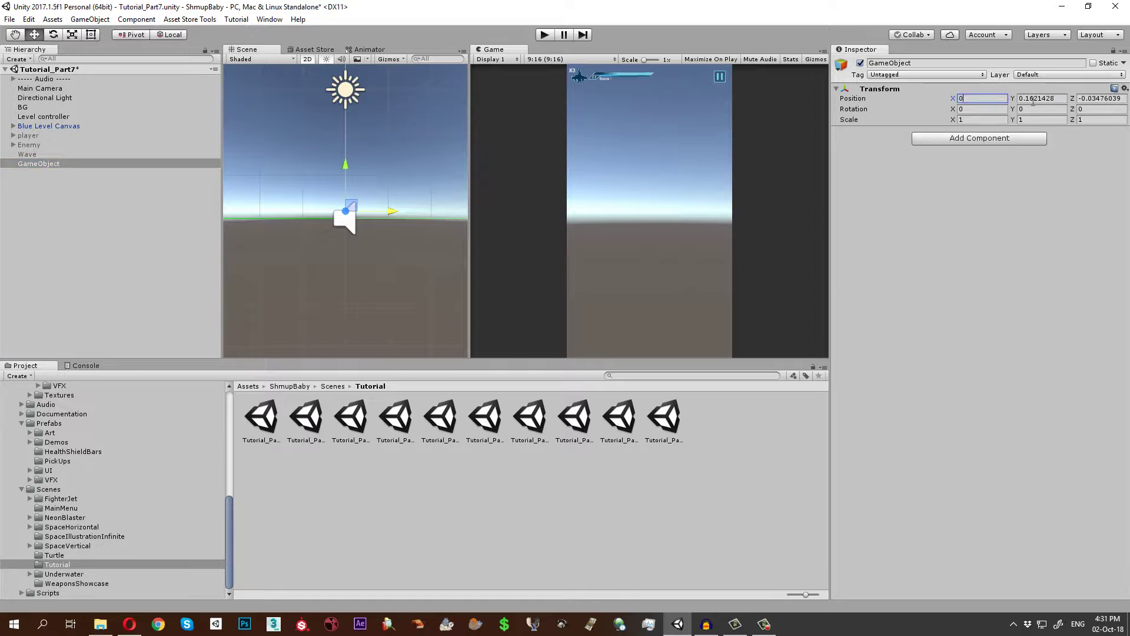
key("Tab")
type("0")
key("Tab")
type("0")
left_click(33, 217)
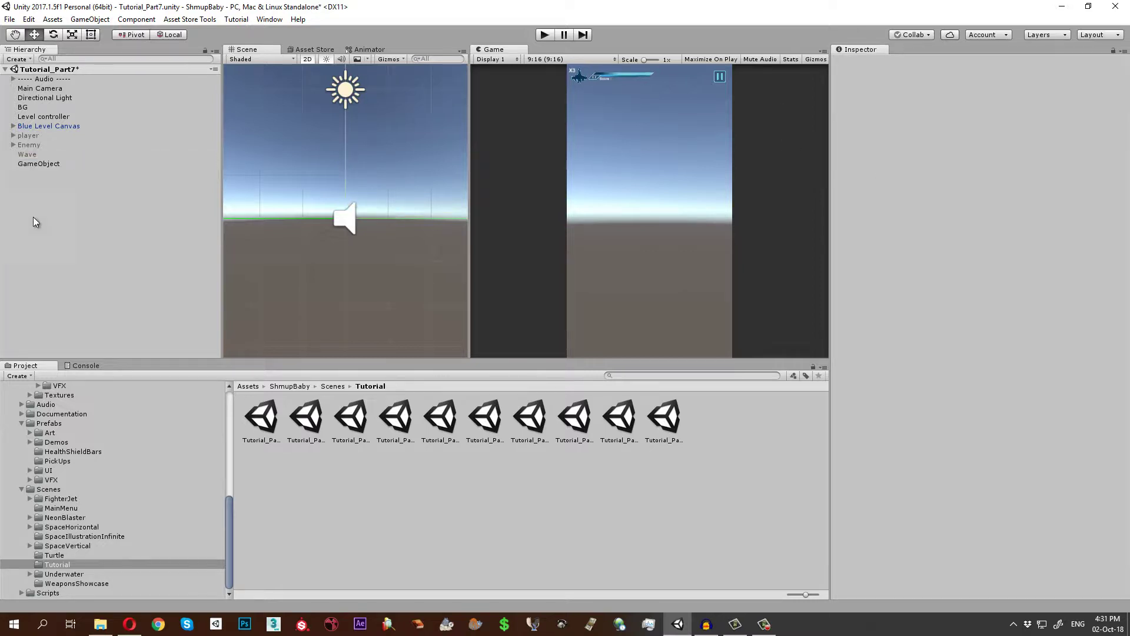
left_click(44, 163)
key("ctrl+d")
key("ctrl+d")
key("ctrl+d")
key("ctrl+d")
key("ctrl+d")
key("ctrl+d")
key("ctrl+d")
Rename the first three empties '----- UI -----', '----- Lighting -----' and '----- Main -----'
left_click(45, 164)
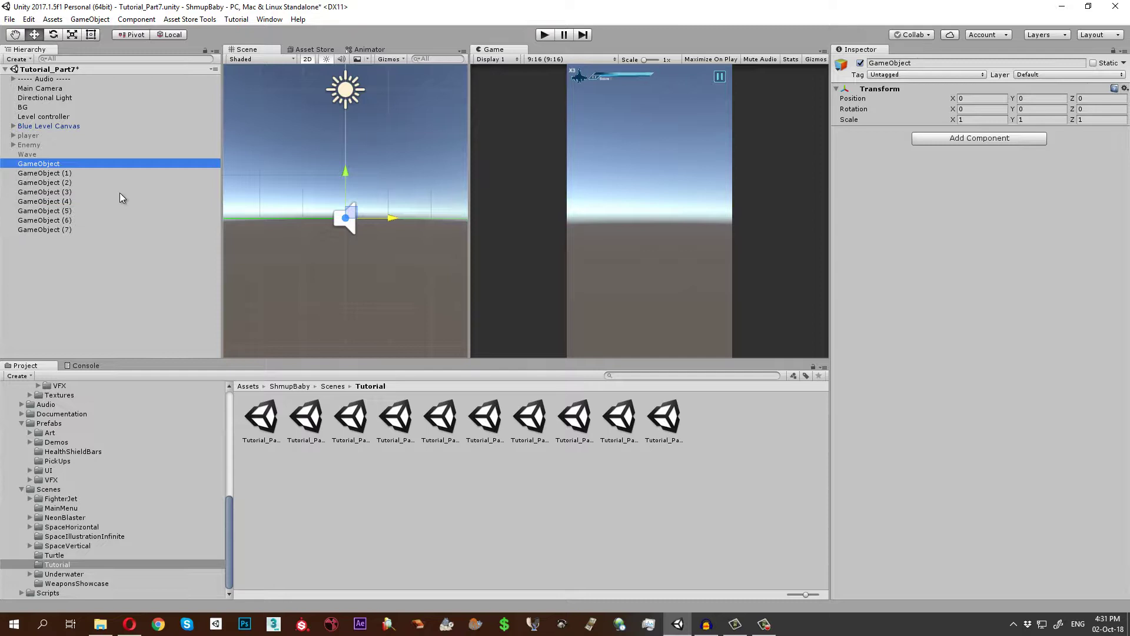
key("F2")
type("----- UI -----")
key("Return")
left_click(22, 173)
key("F2")
type("----- Lighting -----")
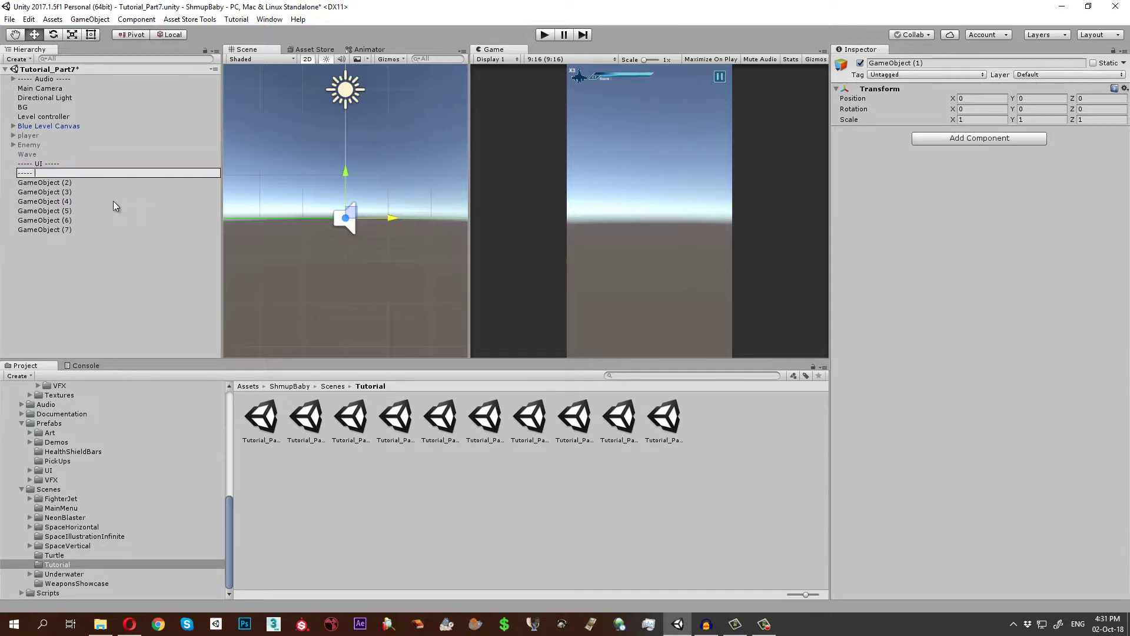
key("Return")
left_click(68, 183)
key("F2")
type("----- Main -----")
key("Return")
Rename the next three '----- Player -----', '----- Enemies -----' and '----- Waves -----'
left_click(59, 192)
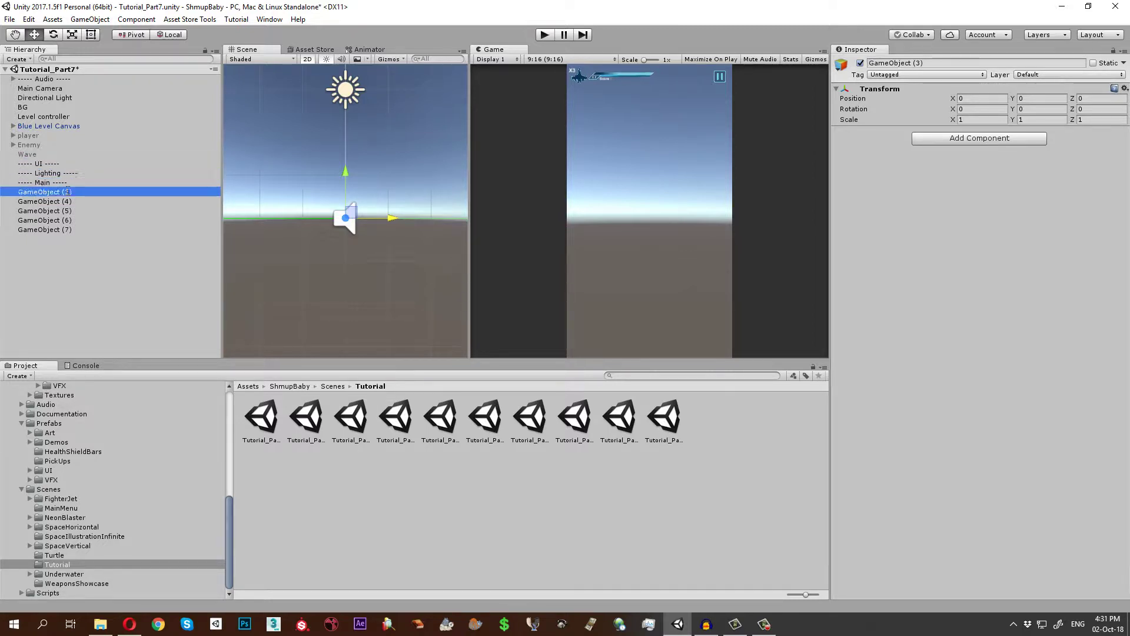
key("F2")
type("----- Player -----")
left_click(53, 201)
key("F2")
type("----- Enemies -----")
key("Return")
left_click(53, 211)
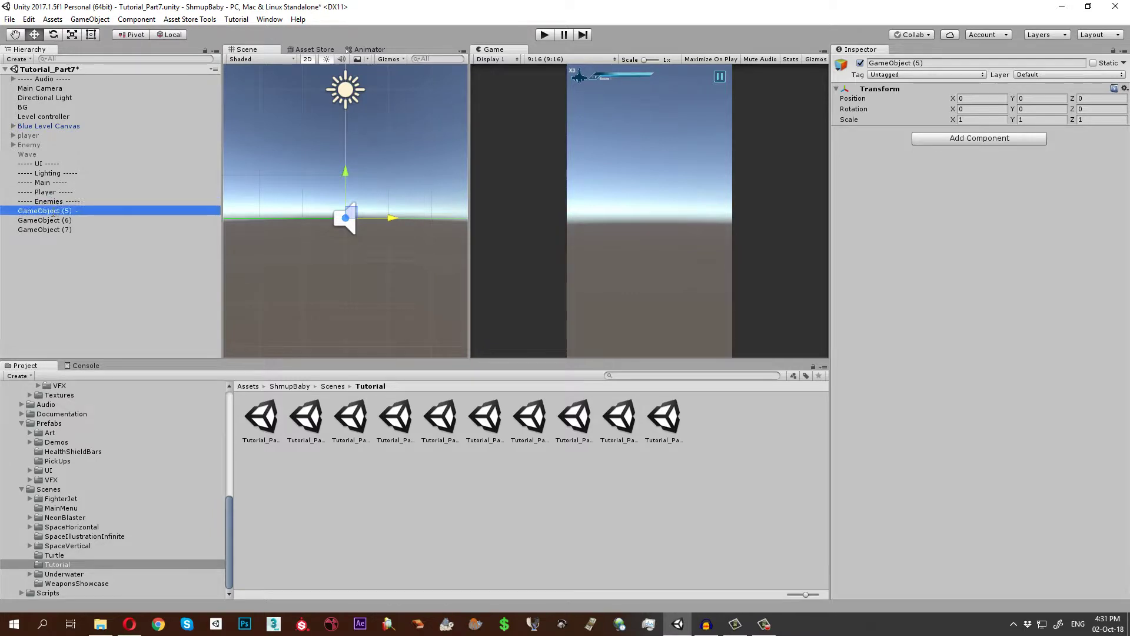
key("F2")
type("----- Wav")
key("Return")
Name the seventh divider '----- Gameplay -----' and delete the leftover GameObject (7)
left_click(53, 220)
key("F2")
type("----- Gam")
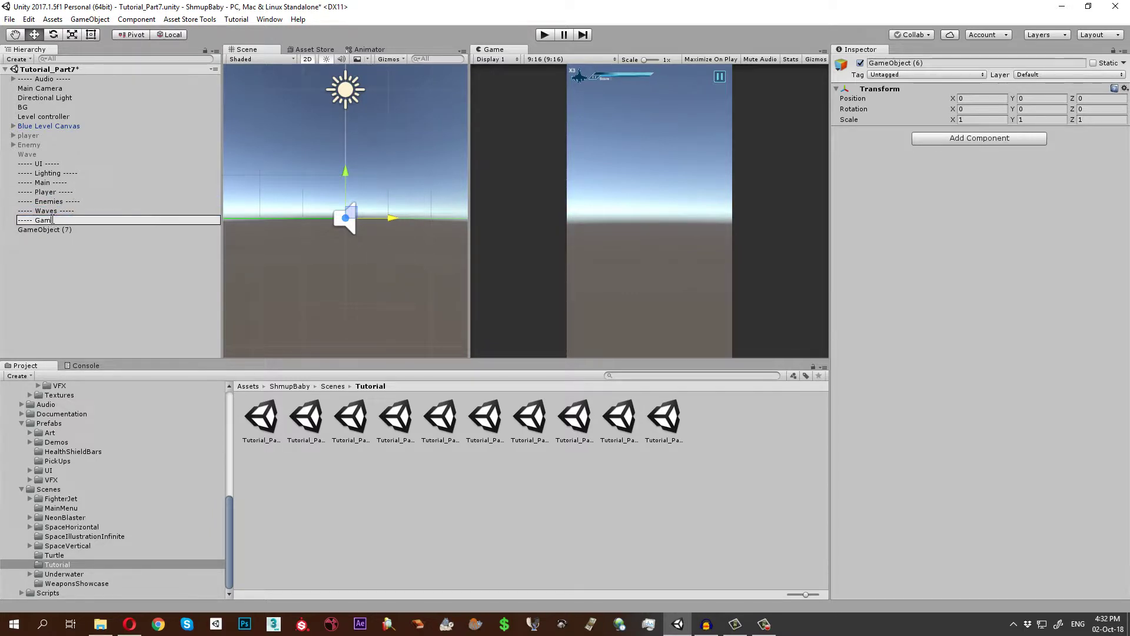
type("eplay -----")
key("Return")
left_click(53, 229)
key("Delete")
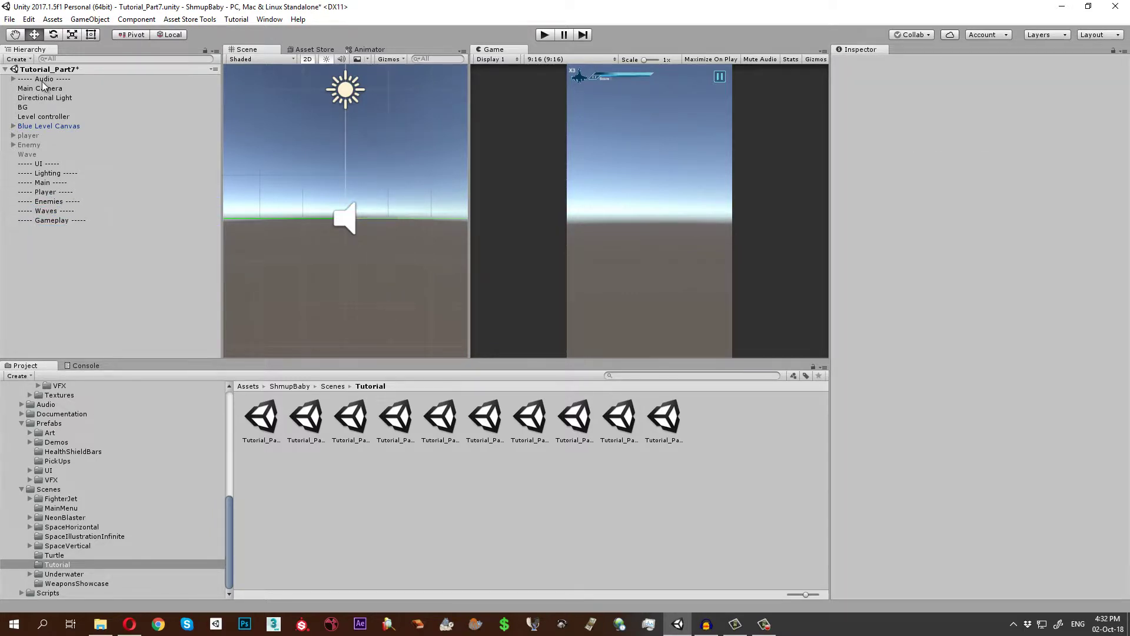
left_click(13, 79)
Move the audio object under Main, rename it 'Audio Manager', and delete the empty Audio header
left_click_drag(35, 88, 52, 196)
key("F2")
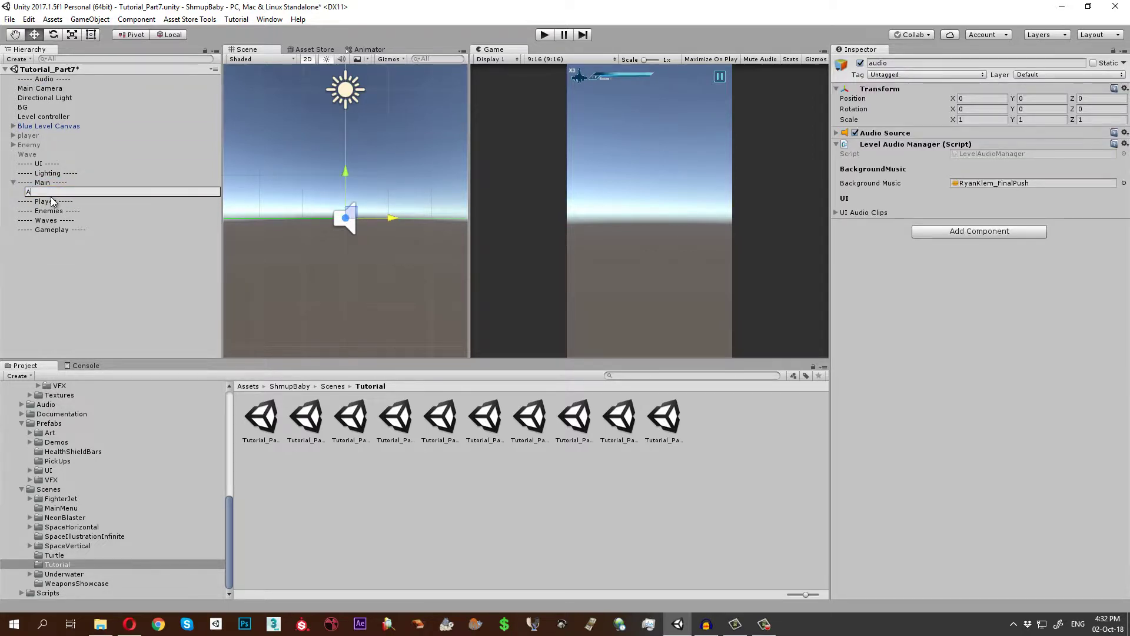
type("Audio Manager")
key("Return")
left_click(35, 78)
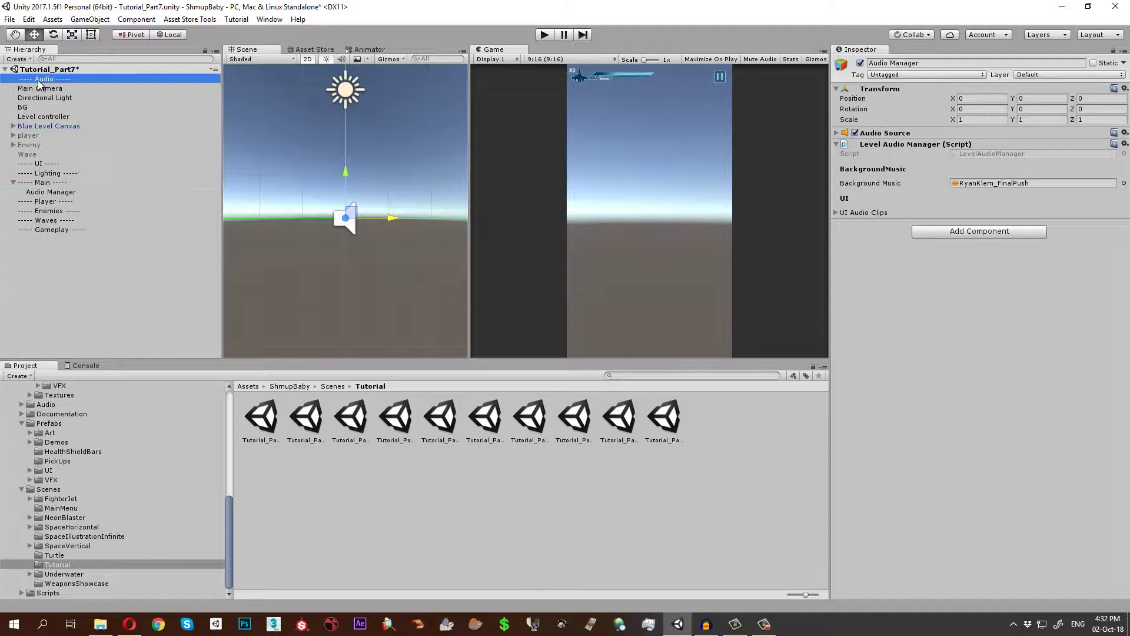
key("Delete")
Nest Main Camera, BG and Level controller under Main, Directional Light under Lighting, and the canvas under UI
mouse_move(35, 89)
left_mouse_down()
mouse_move(50, 144)
mouse_move(29, 74)
left_mouse_up()
left_click_drag(35, 125, 24, 88)
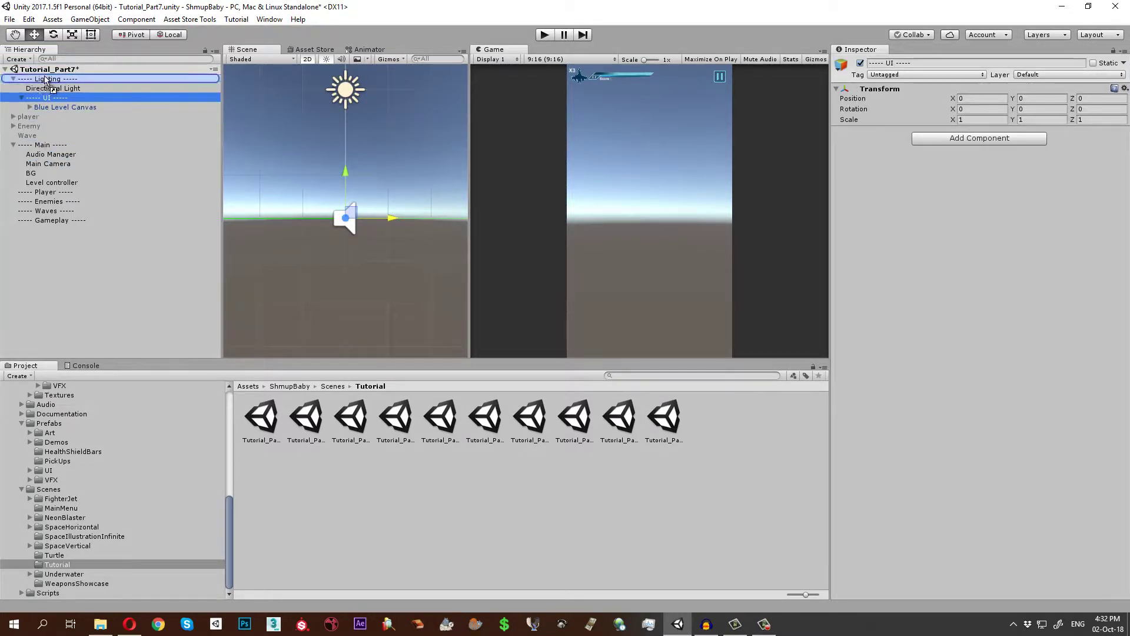
left_click(17, 89)
left_click(13, 88)
left_click(36, 126)
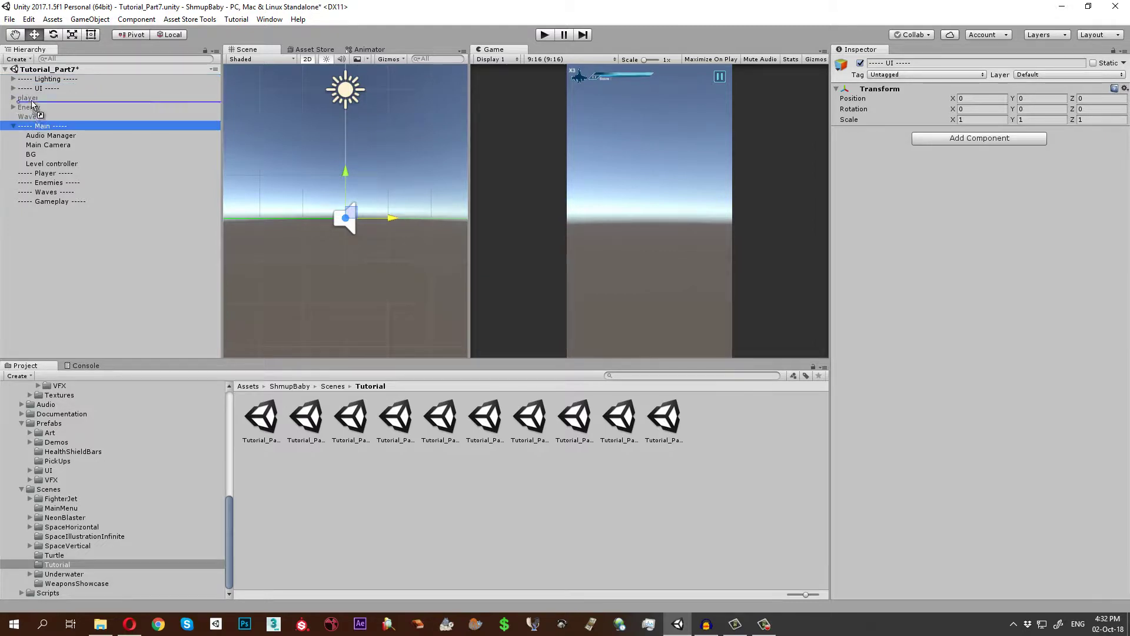
Nest player, Enemy and Wave under the Player, Enemies and Waves dividers, then save the scene
left_click(13, 126)
left_click_drag(35, 126, 53, 144)
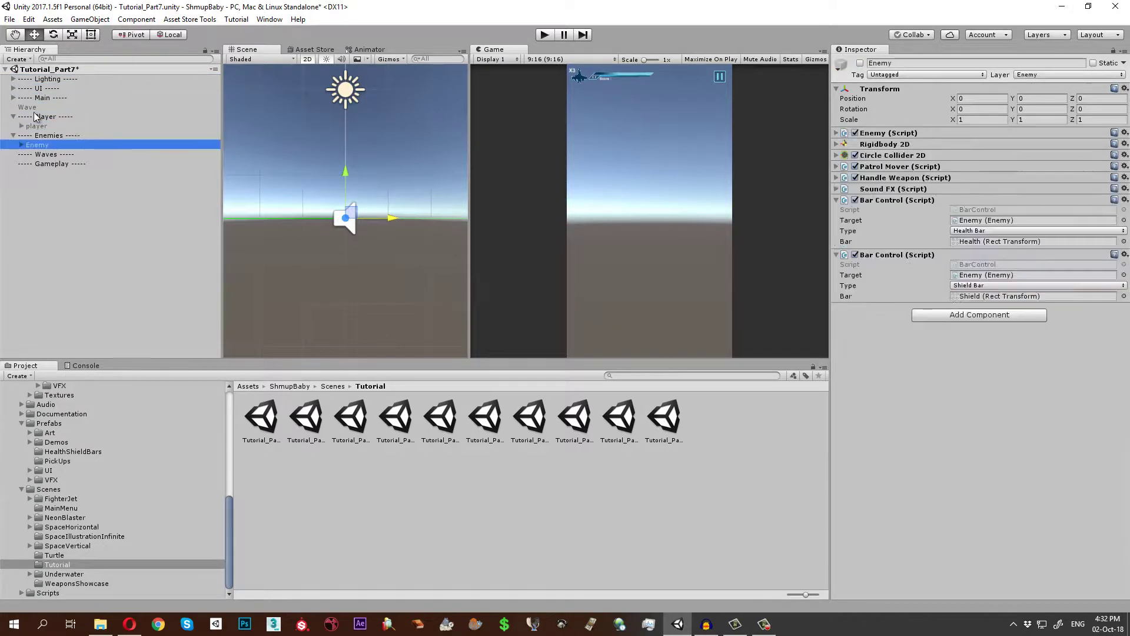
left_click_drag(29, 106, 53, 153)
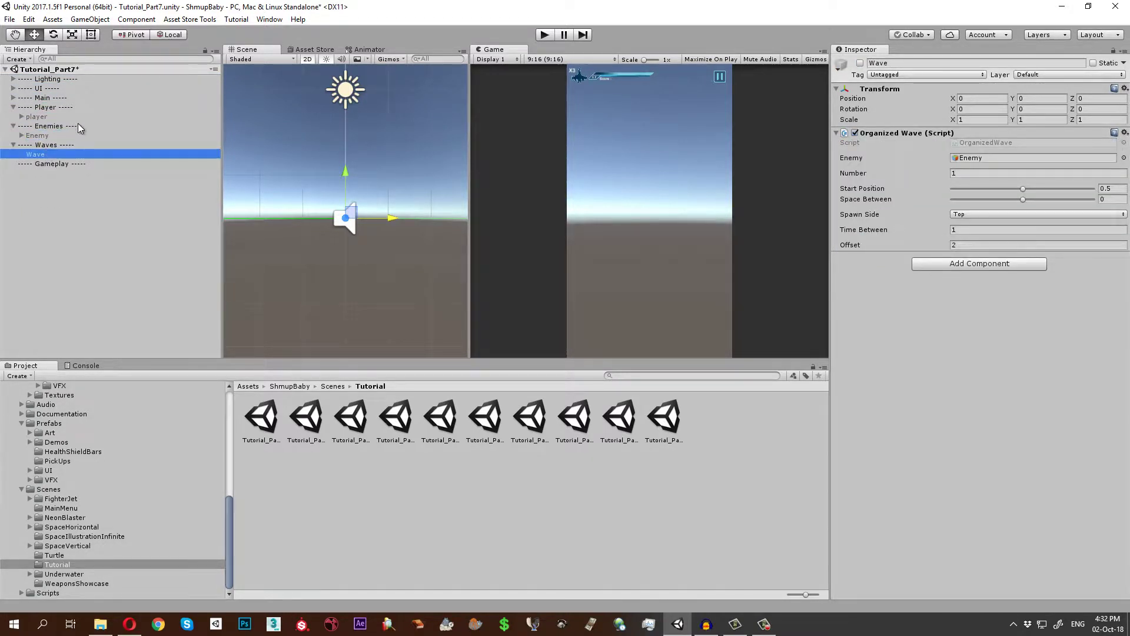
left_click(58, 196)
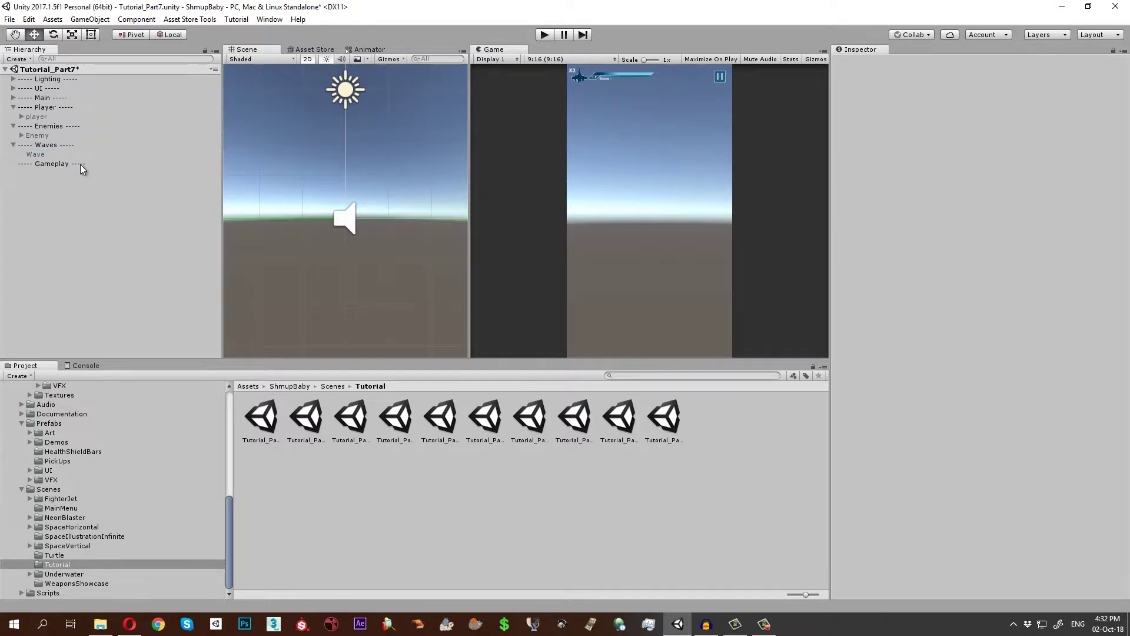
key("ctrl+s")
Duplicate the Enemy object and rename the copy EnemyCurvy
left_click(37, 136)
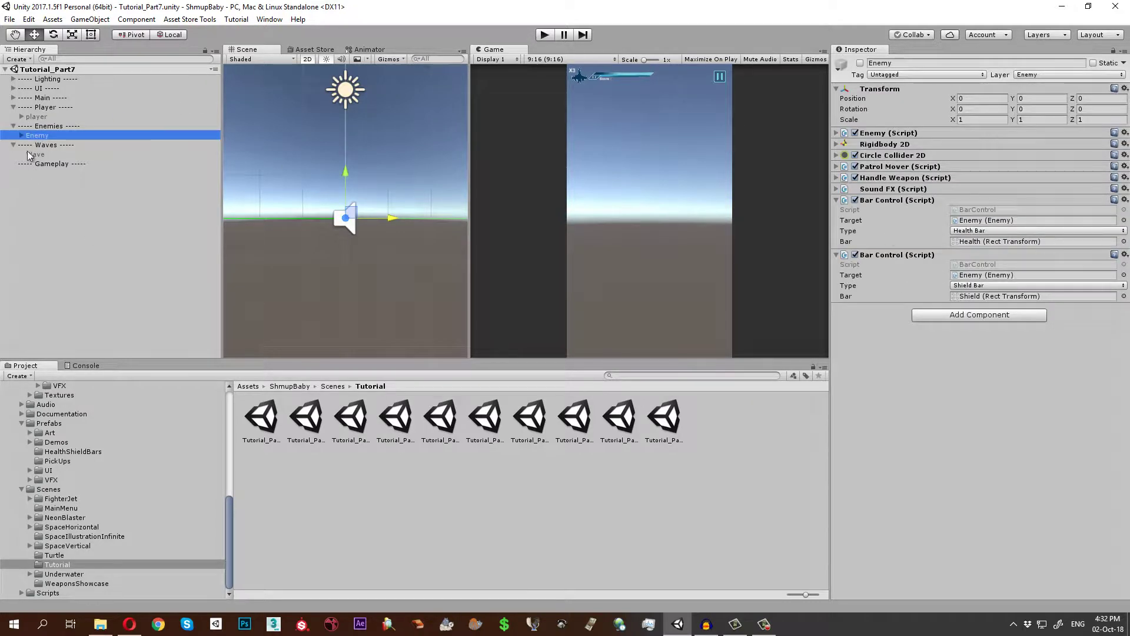
key("ctrl+d")
key("F2")
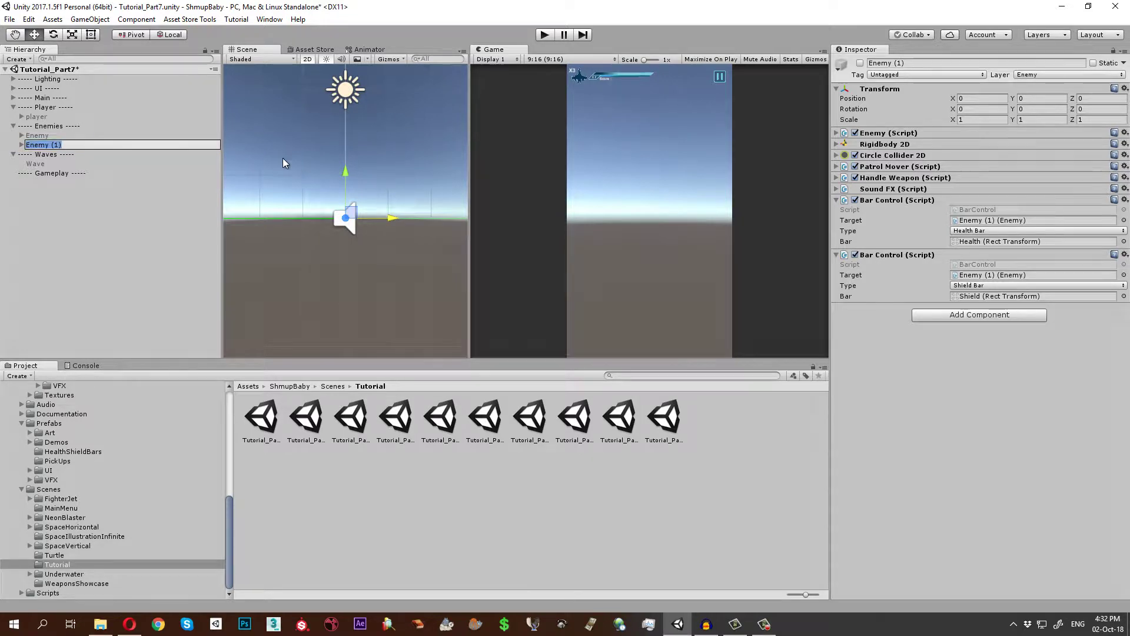
left_click(70, 145)
type("Curvy")
key("Return")
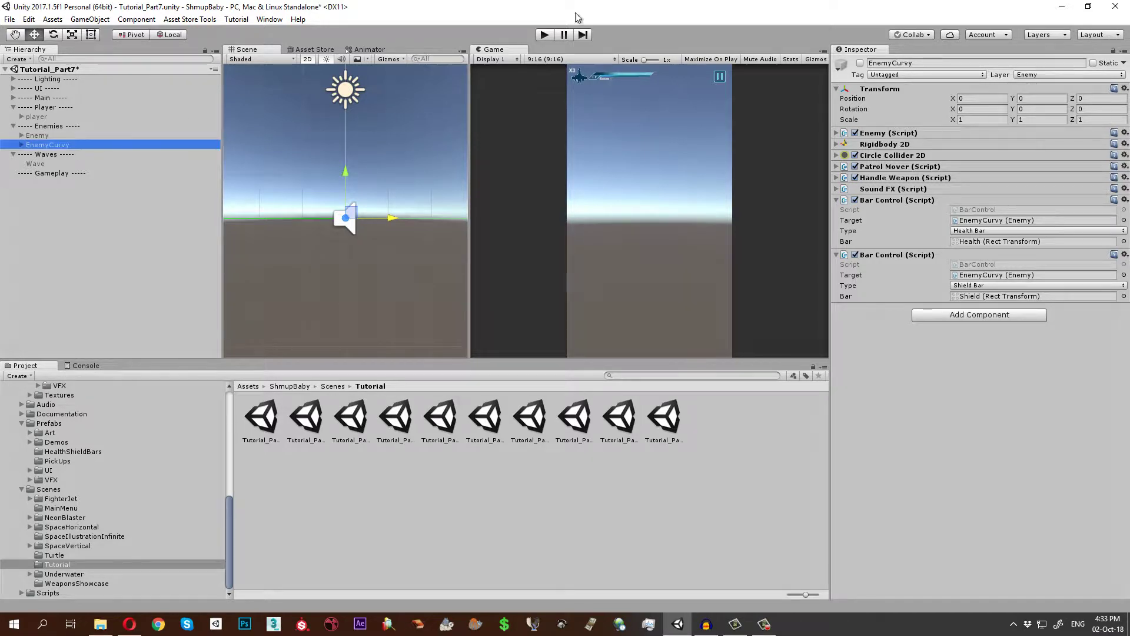
Remove EnemyCurvy's health bar, shield bar, Handle Weapon and Patrol Mover components and its UI_HealthShield child
left_click(1125, 200)
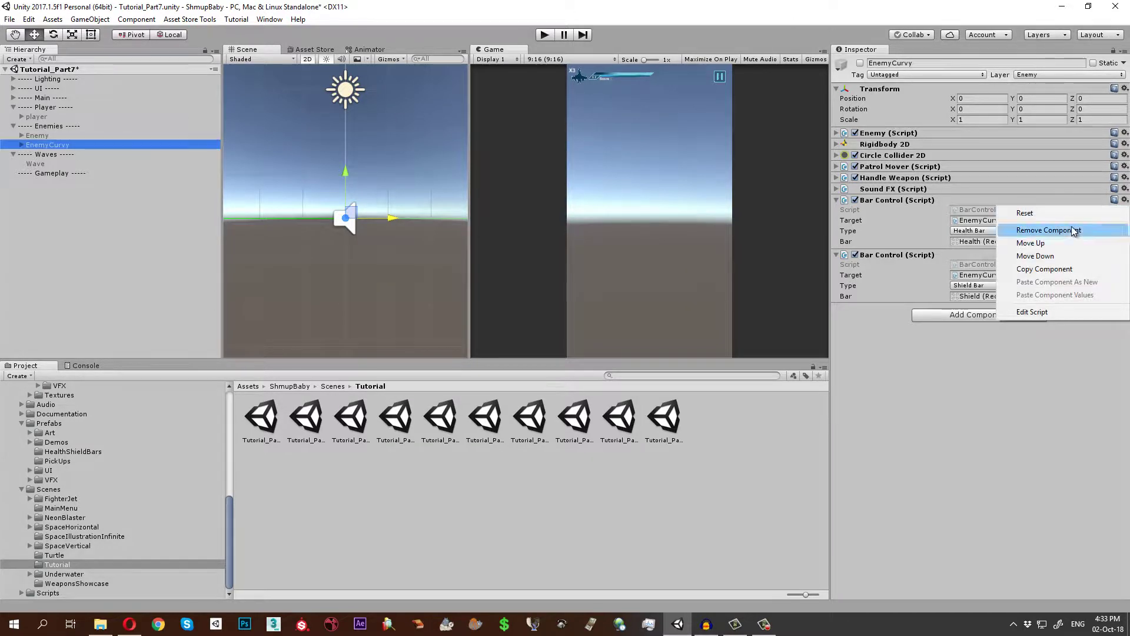
left_click(1066, 230)
left_click(1124, 200)
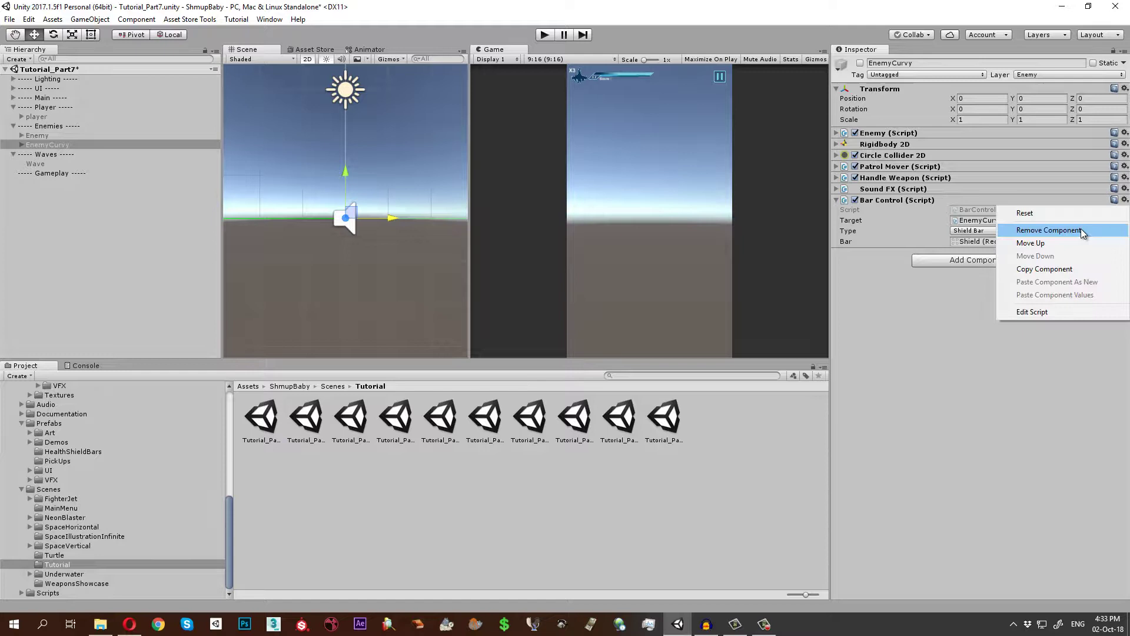
left_click(1060, 228)
left_click(1125, 177)
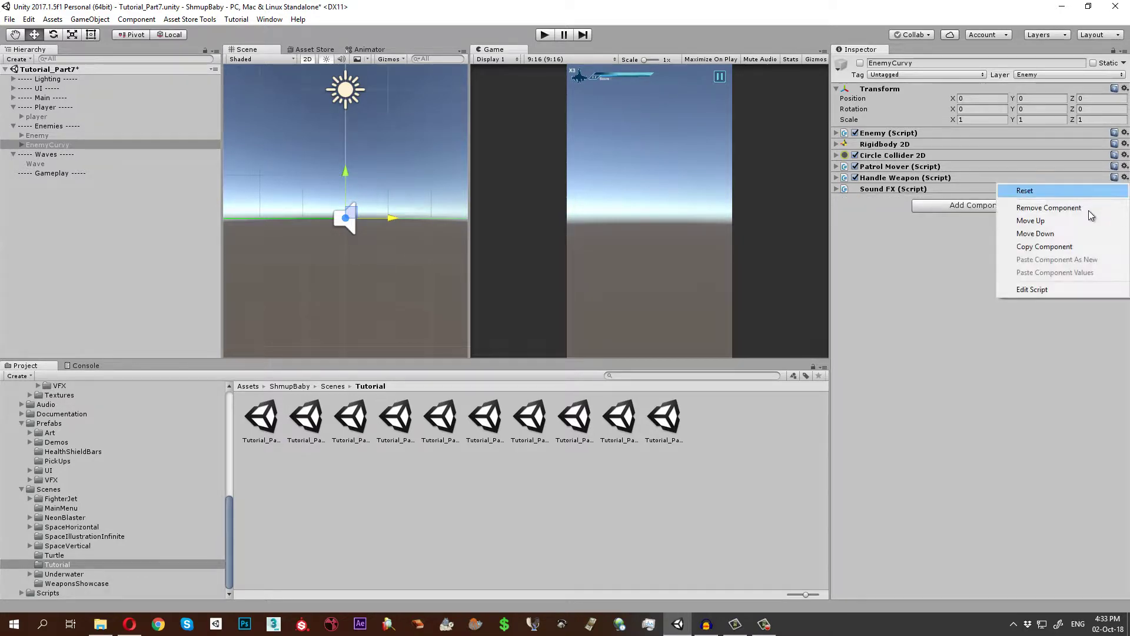
left_click(1059, 208)
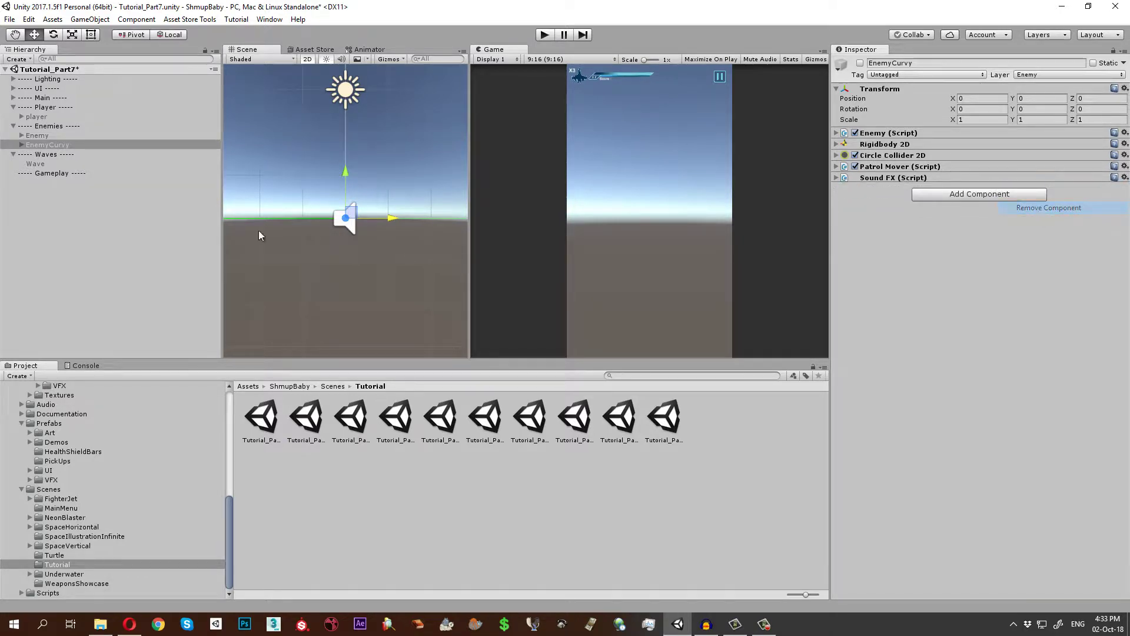
left_click(1125, 166)
left_click(1059, 197)
left_click(22, 145)
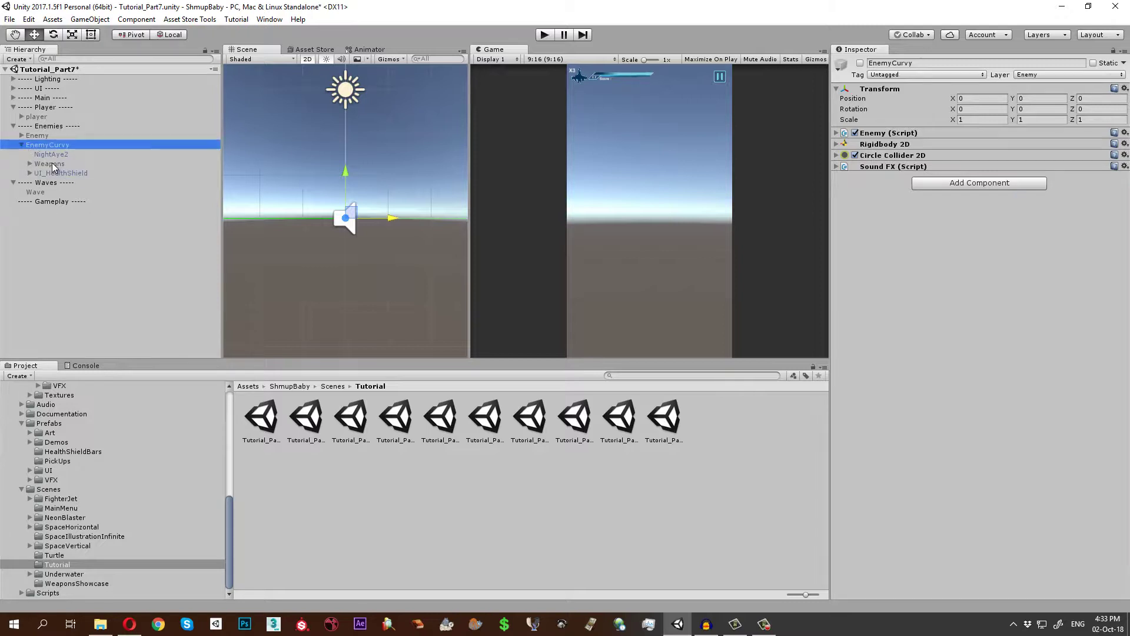
left_click(52, 154)
left_click(59, 164)
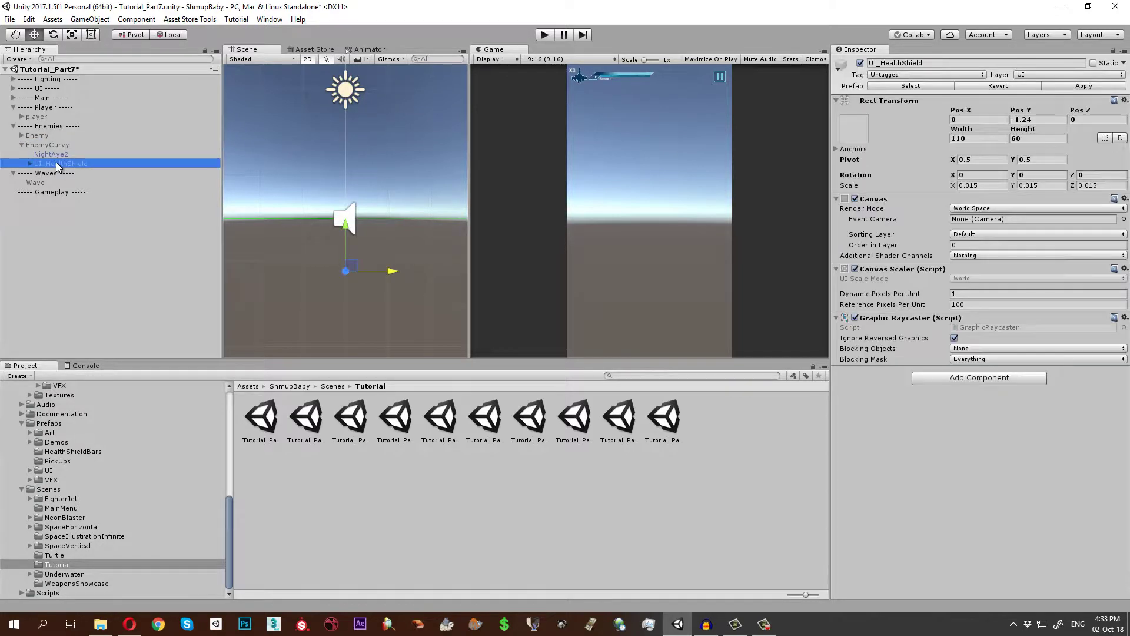
key("Delete")
Add a Curve Mover component to EnemyCurvy from Shmup Baby > Agent > Enemy > Mover
left_click(47, 145)
left_click(957, 182)
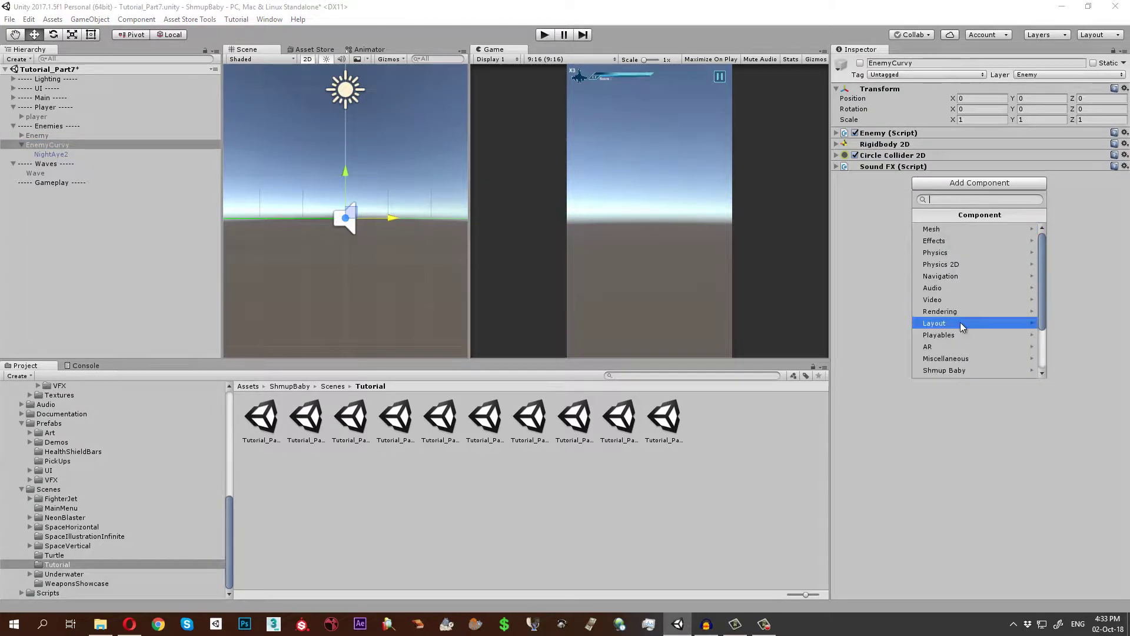
left_click(965, 370)
left_click(941, 252)
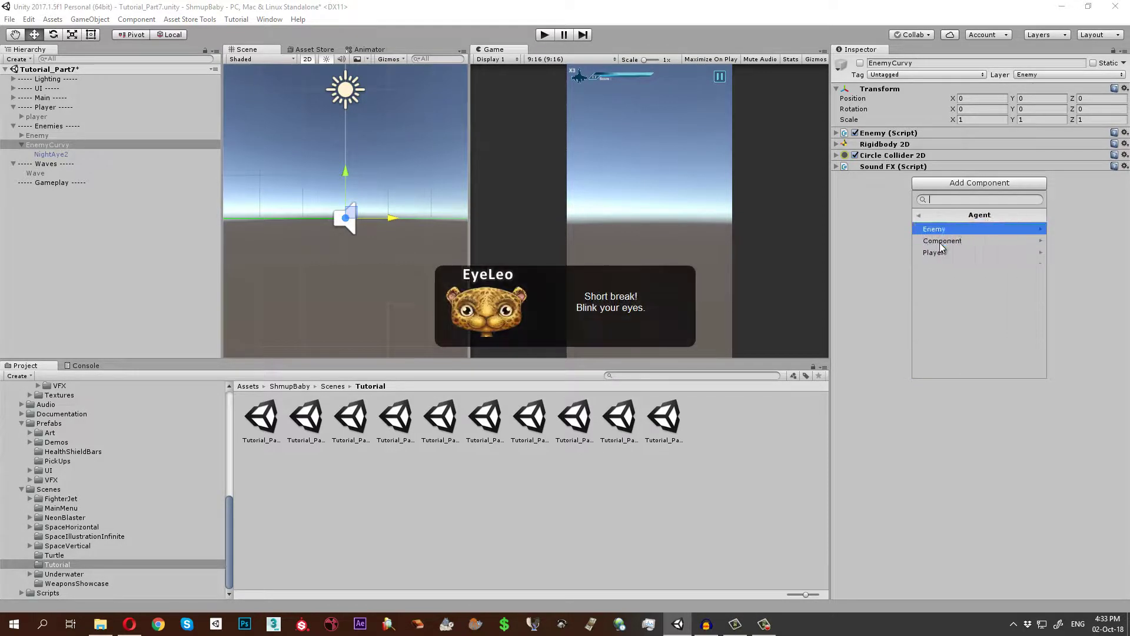
left_click(942, 229)
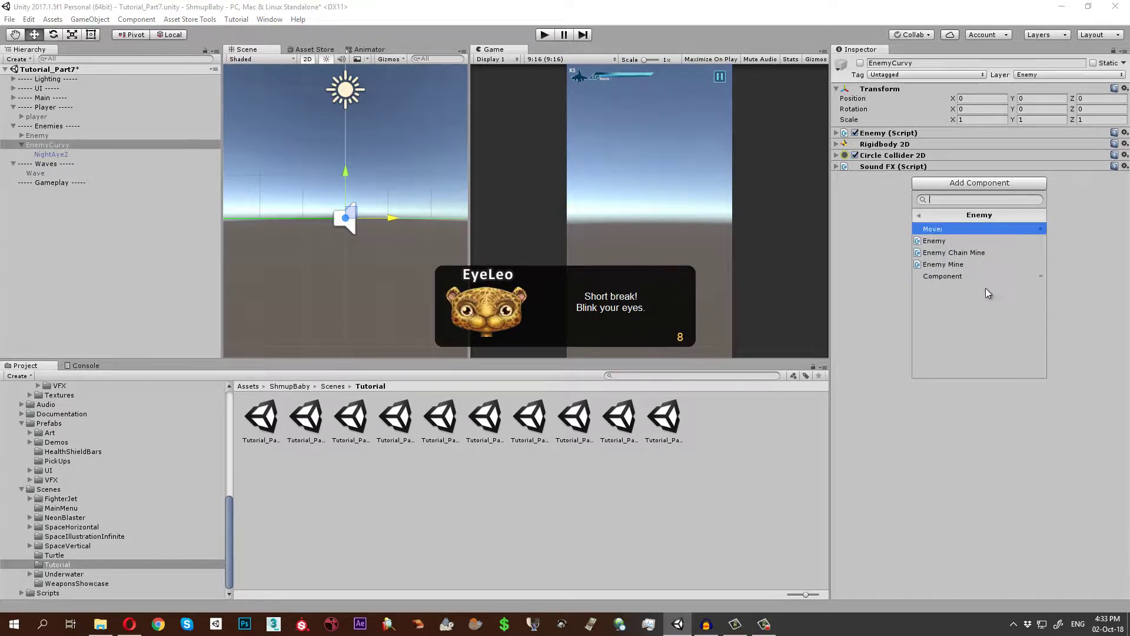
left_click(945, 229)
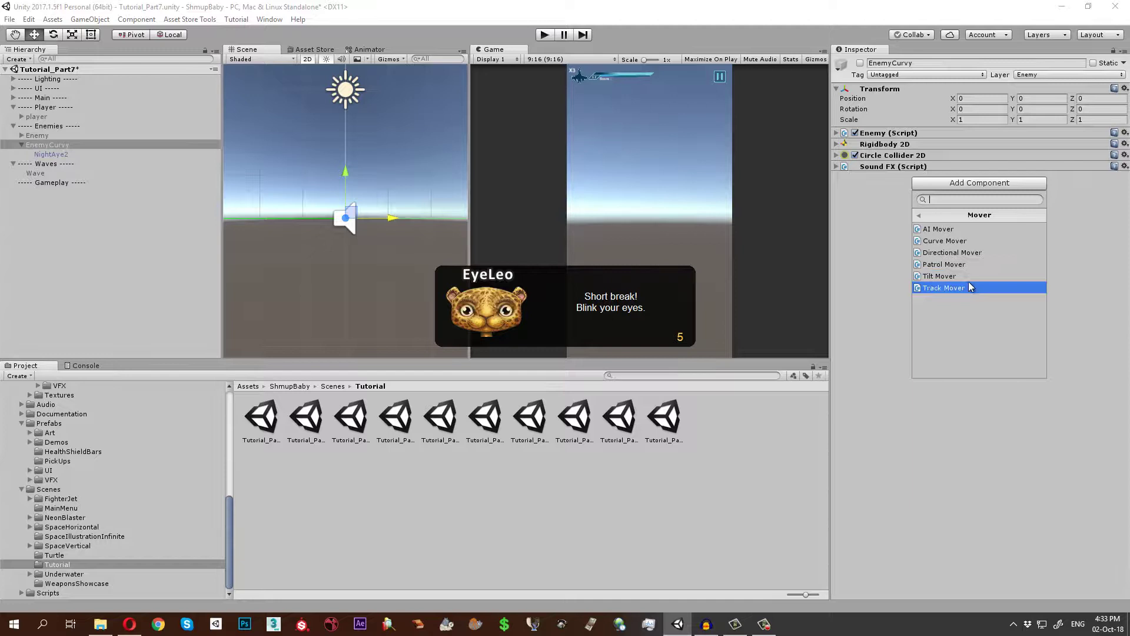
left_click(945, 240)
Exit the EyeLeo eye-break reminder from the system tray
left_click(1013, 624)
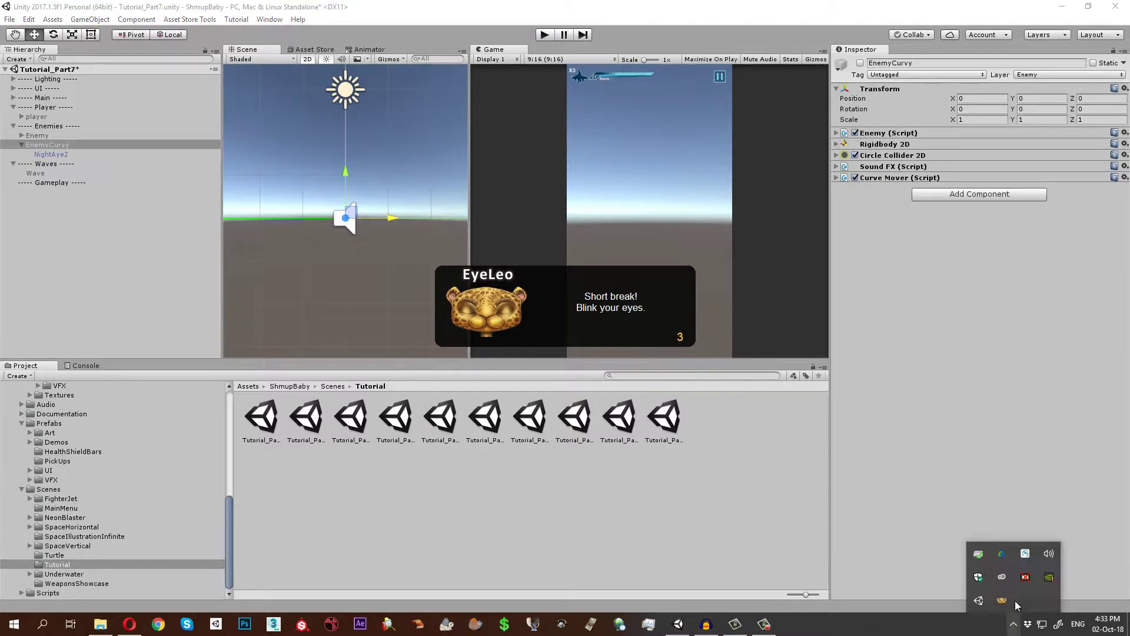
right_click(1002, 600)
left_click(1016, 591)
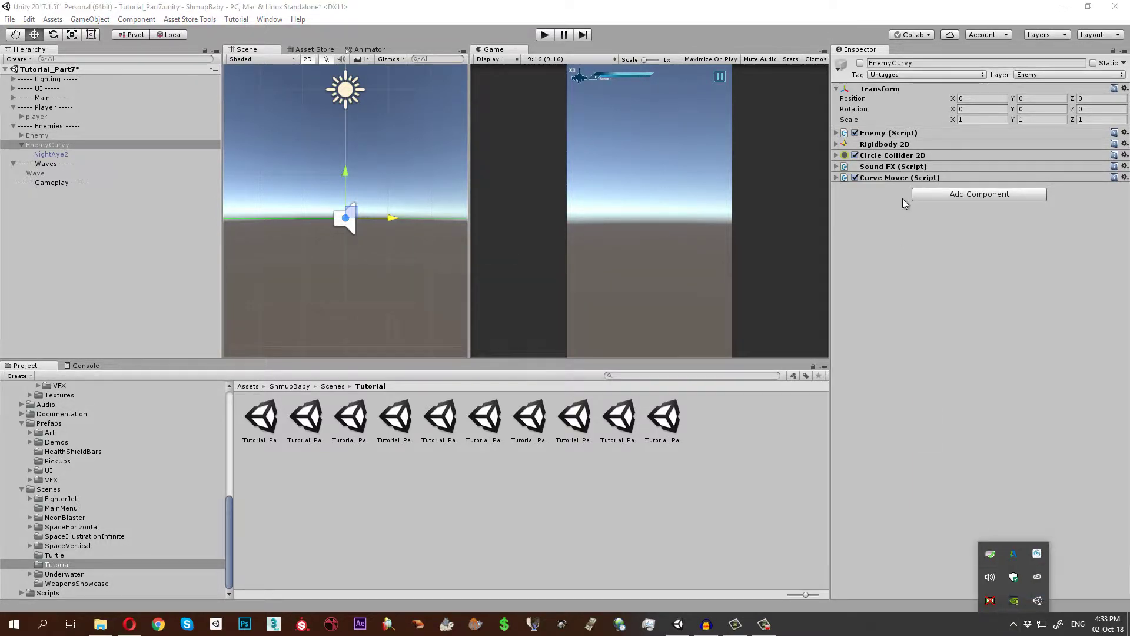
left_click(883, 246)
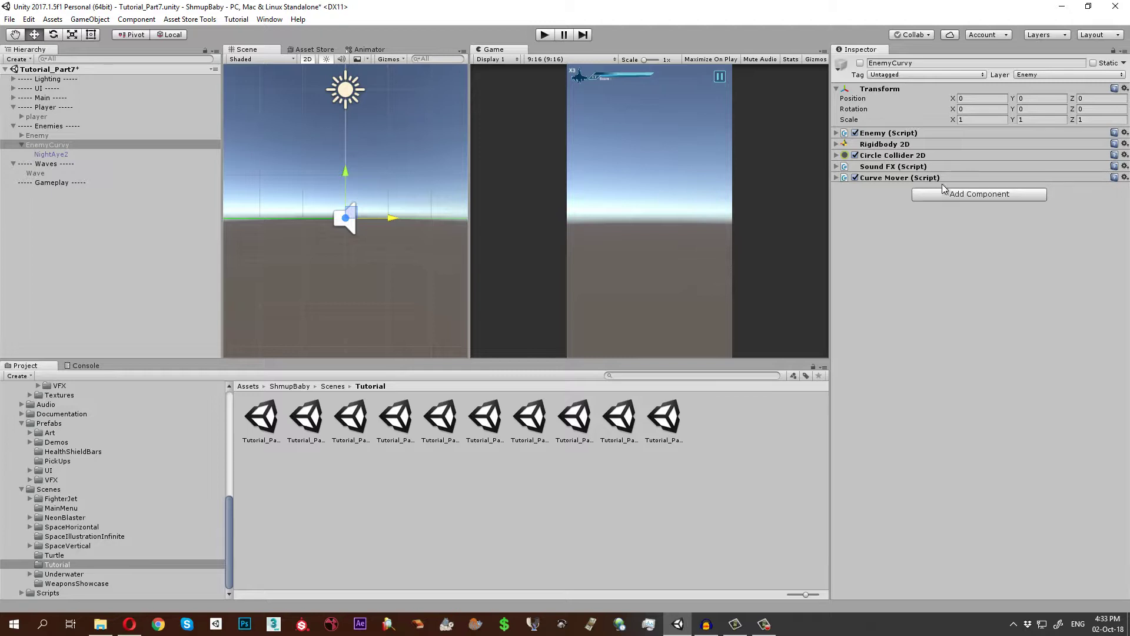
Duplicate the Wave object and rename the copy WaveCurve
left_click(31, 145)
left_click(22, 145)
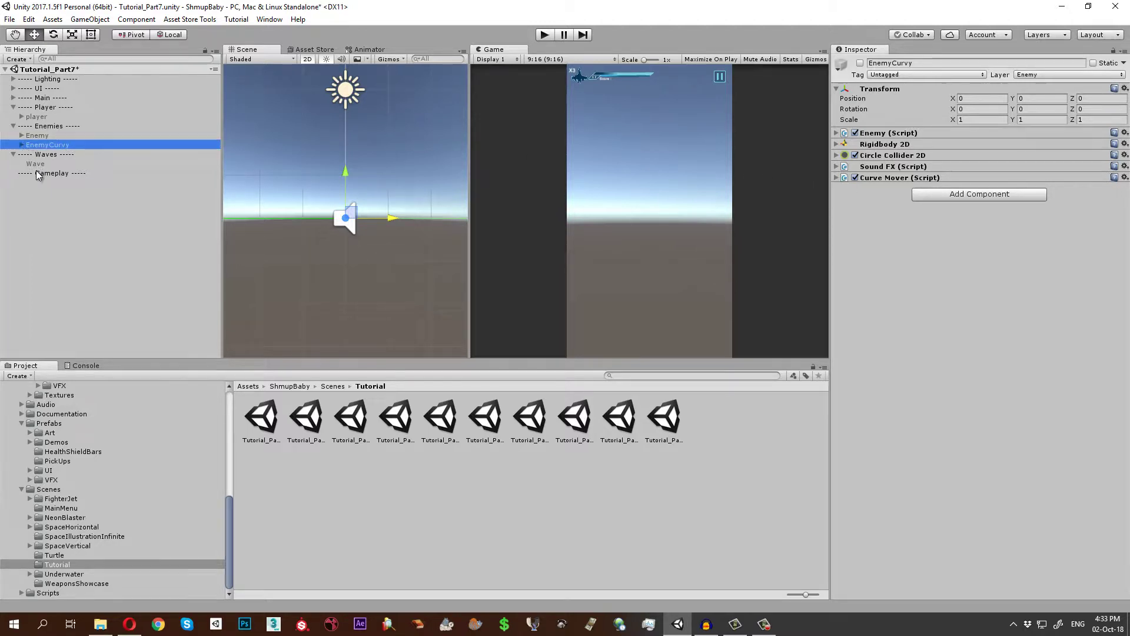
left_click(36, 165)
key("ctrl+d")
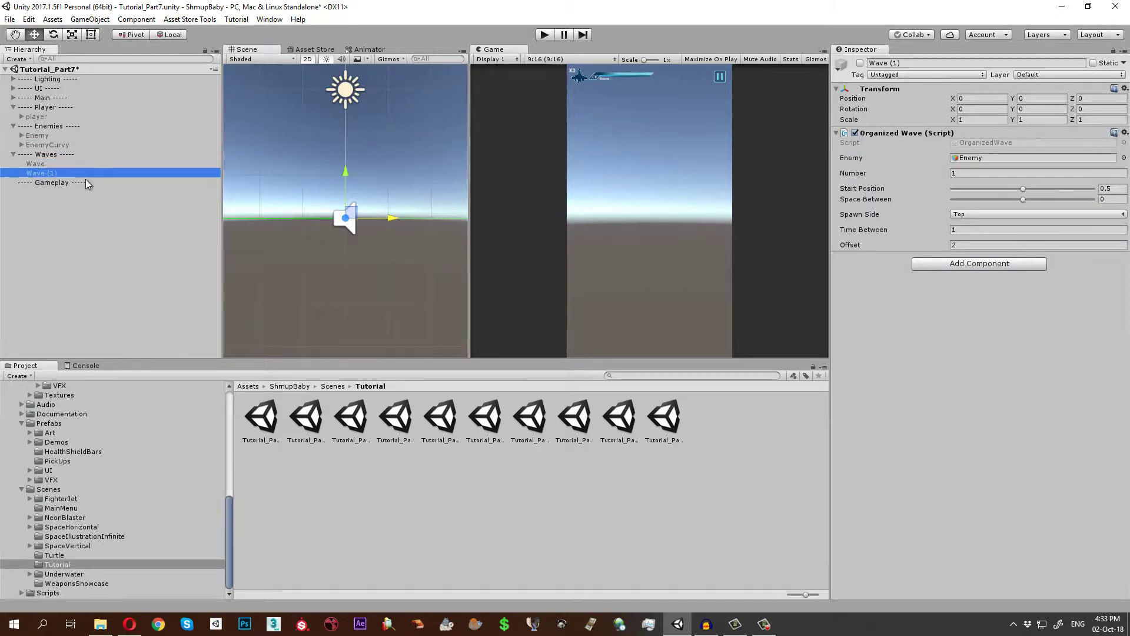
left_click(52, 175)
left_click_drag(57, 173, 43, 175)
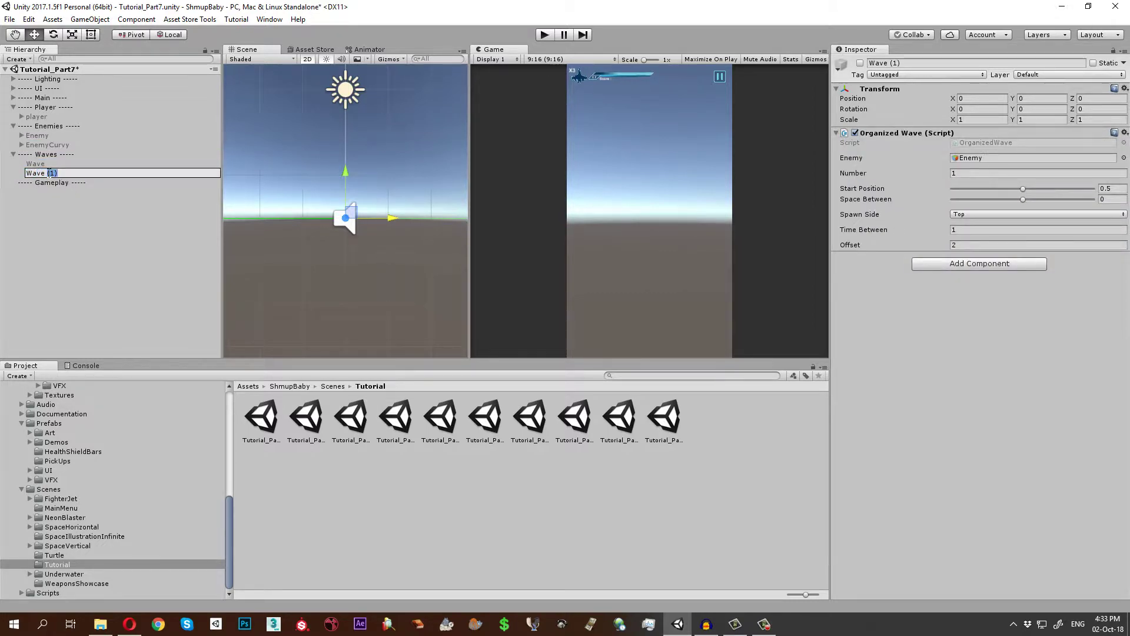
type("veCurve")
key("Return")
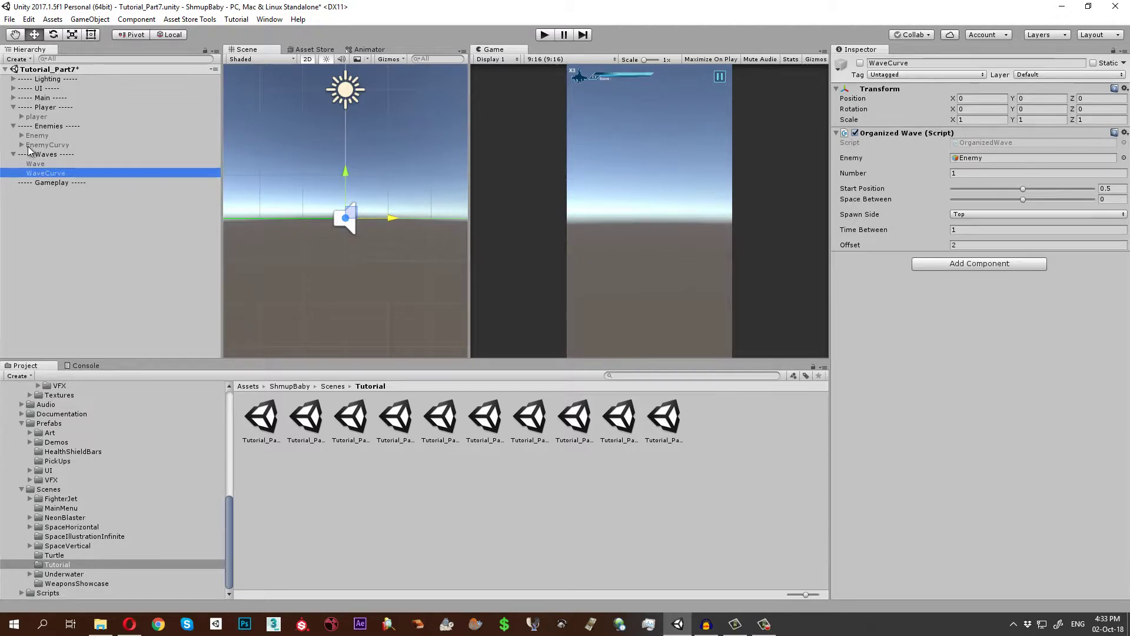
Replace WaveCurve's Organized Wave component with a Curve Wave component
left_click_drag(29, 154, 839, 168)
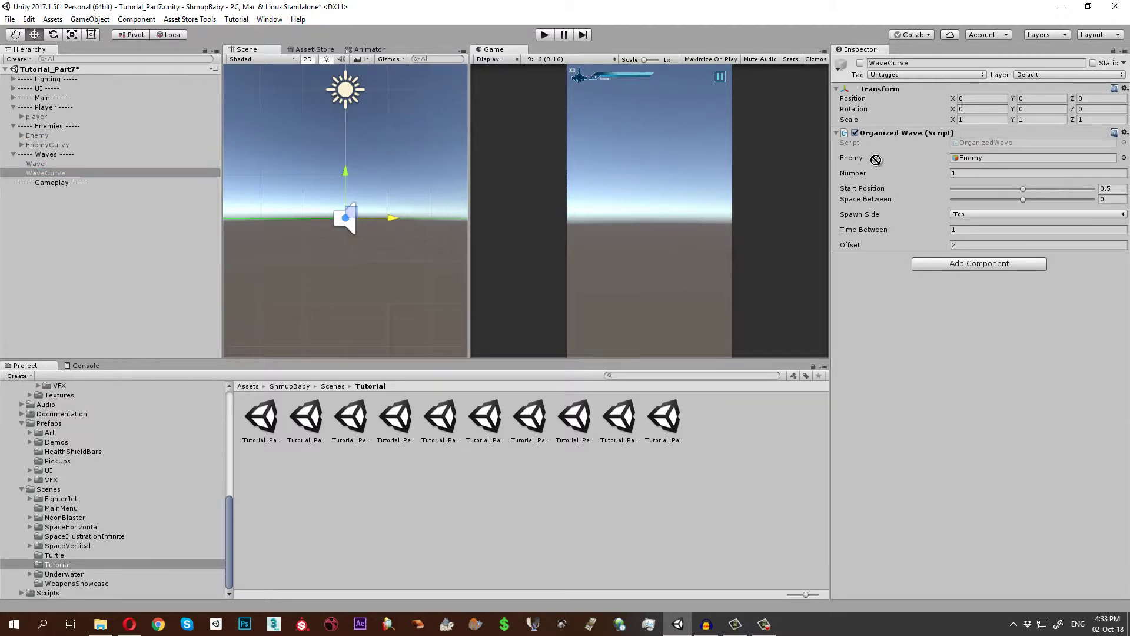
left_click(1124, 133)
left_click(1036, 167)
left_click(979, 137)
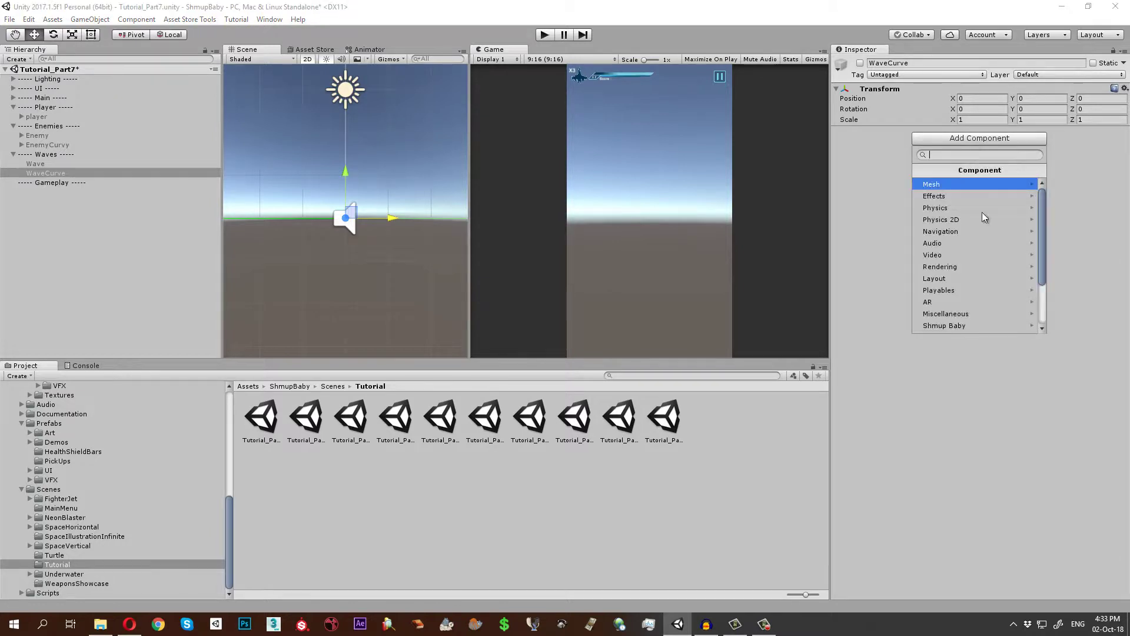
left_click(945, 326)
left_click(942, 219)
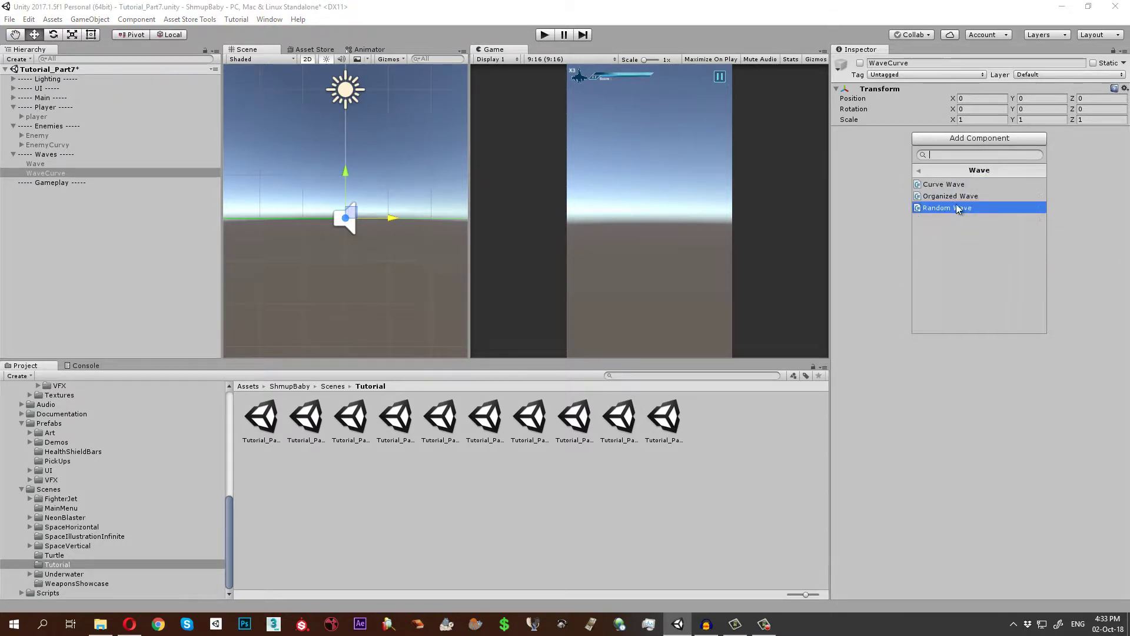
left_click(948, 185)
Set Curve Wave to spawn 5 EnemyCurvy, 0.5 apart at speed 5, looping and following a 3-point path
left_click_drag(30, 133, 975, 244)
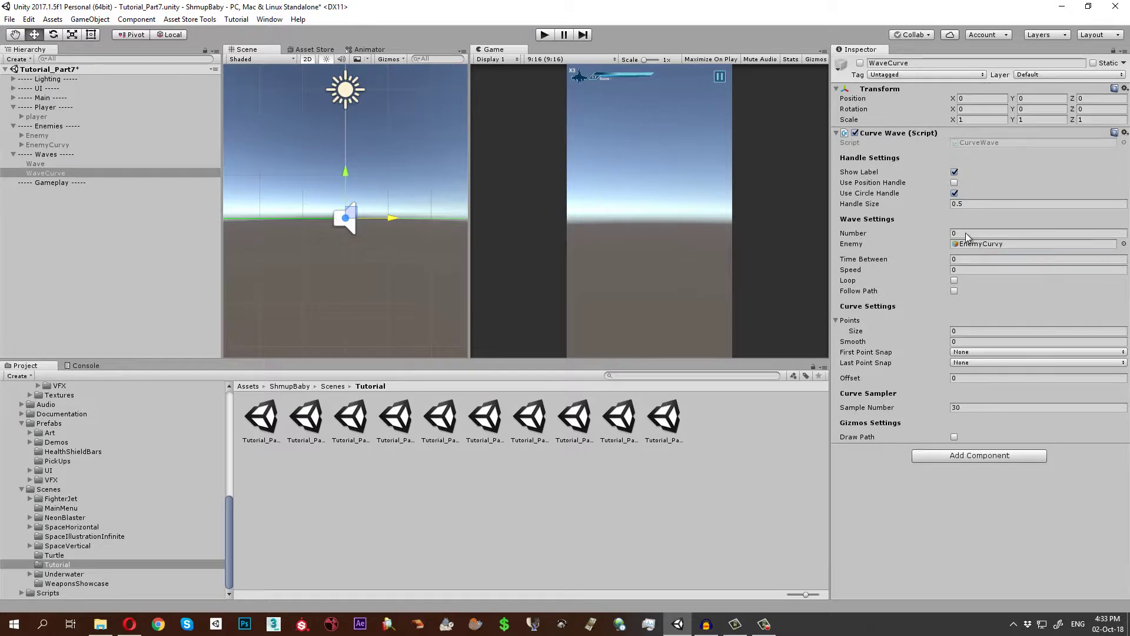
left_click(967, 234)
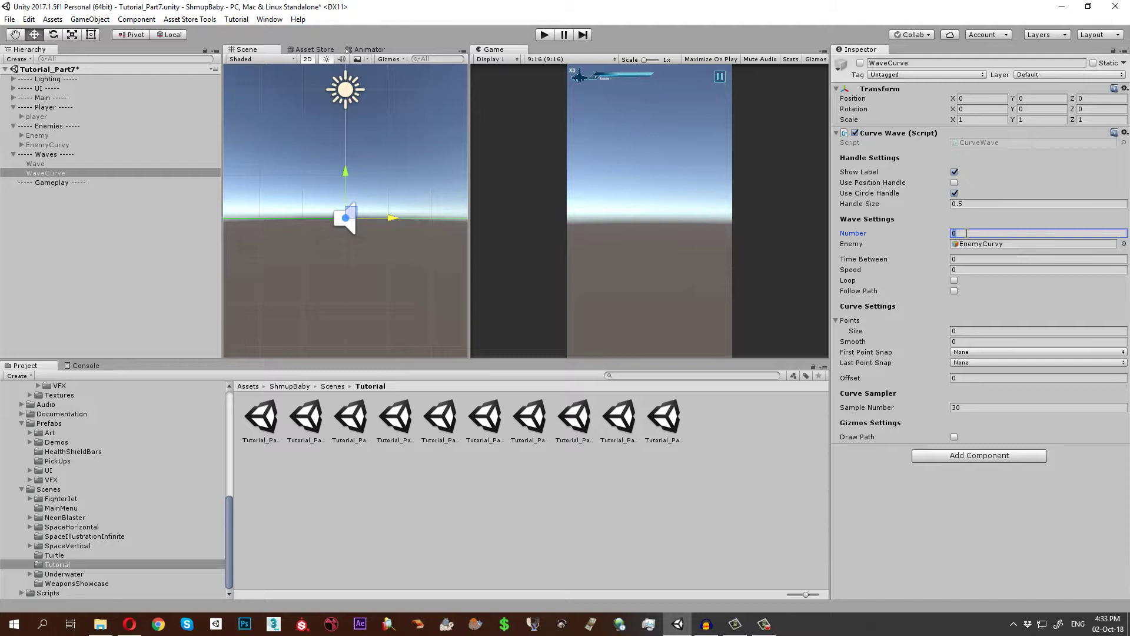
type("5")
left_click(966, 257)
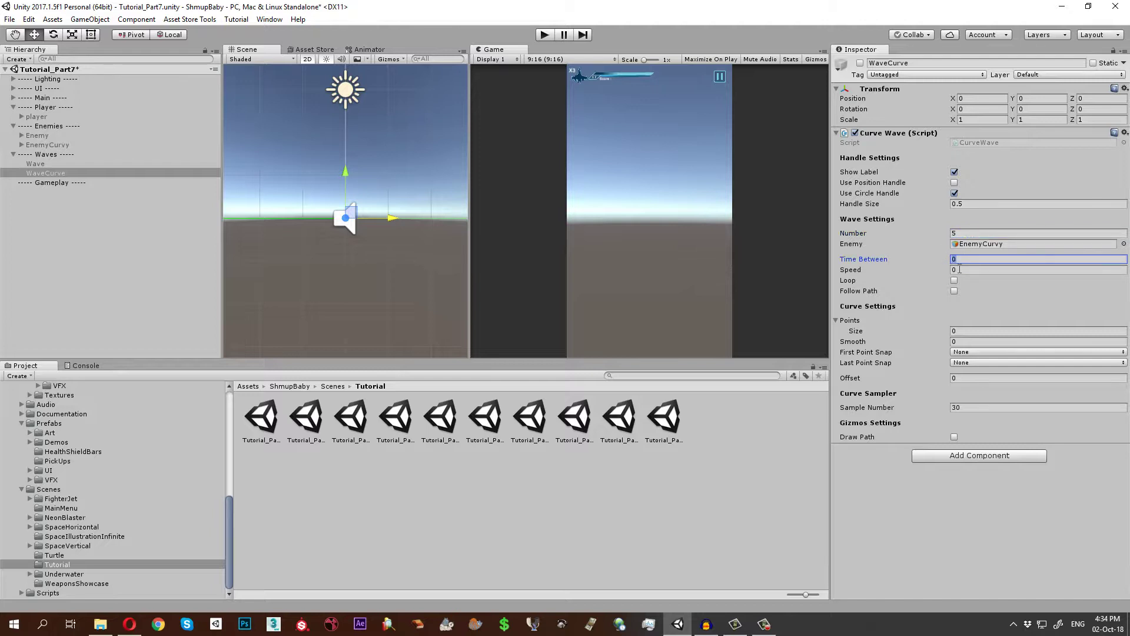
left_click(959, 269)
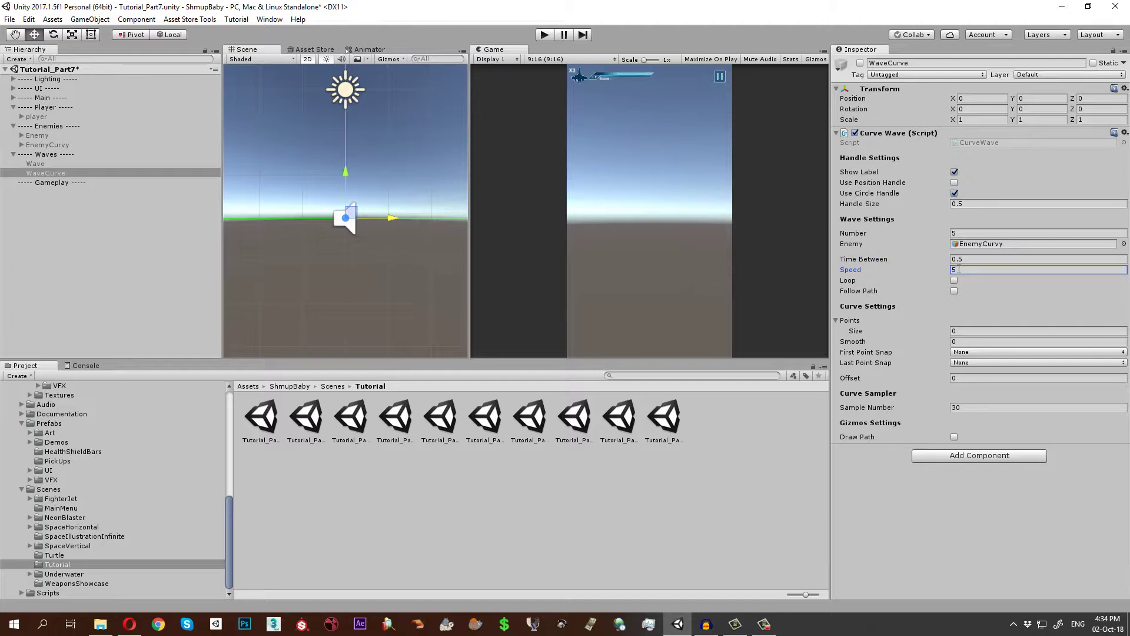
left_click(954, 281)
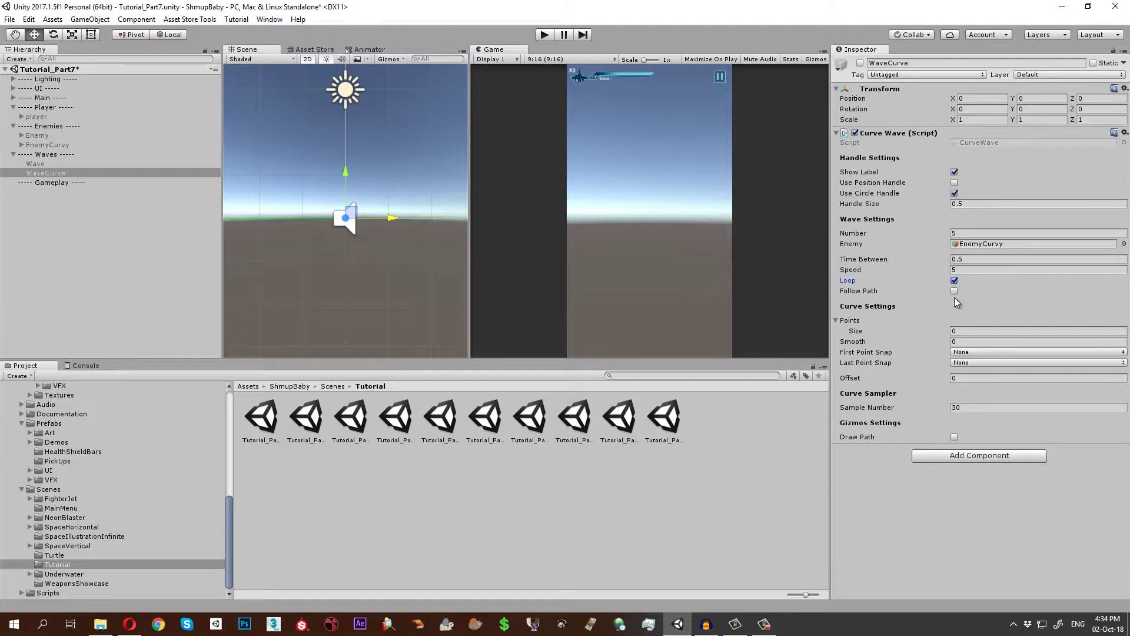
left_click(954, 291)
left_click(964, 331)
type("3")
key("Return")
Shape the three curve points into a bending path with smoothing 0.5, then deactivate WaveCurve
scroll(244, 132, "down", 3)
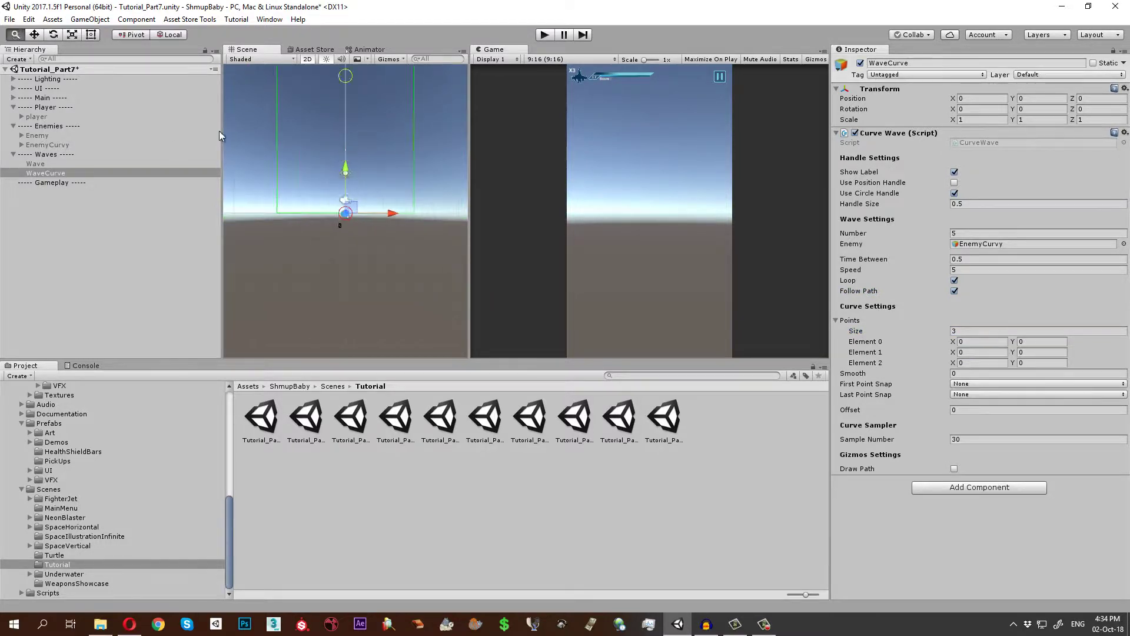
left_click_drag(1012, 342, 477, 340)
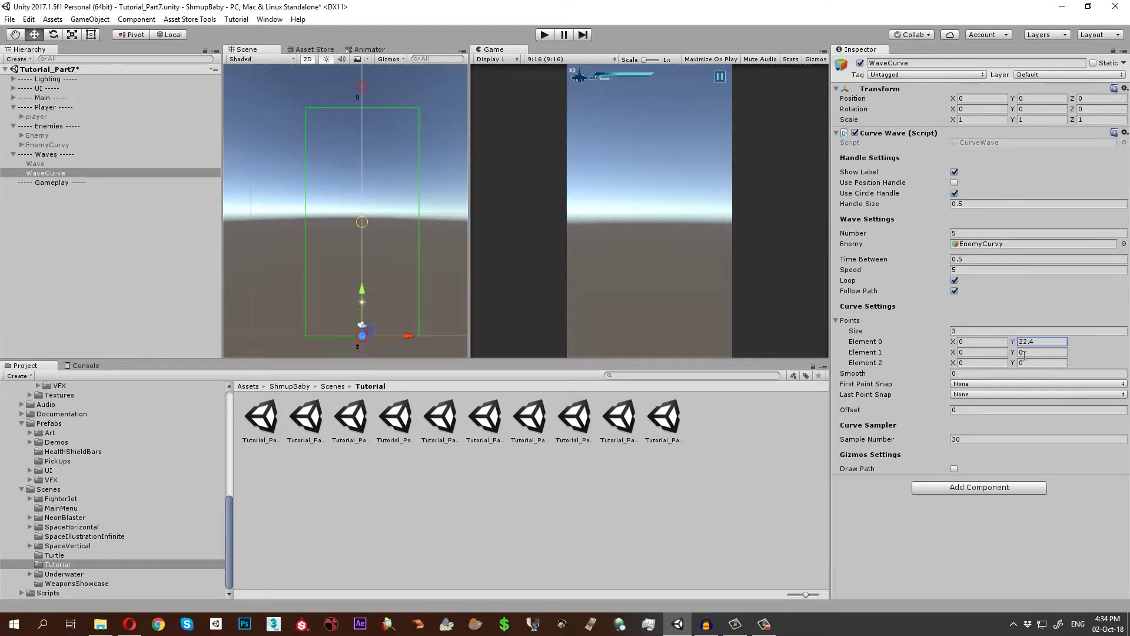
left_click_drag(1024, 354, 126, 385)
left_click_drag(1015, 354, 1051, 362)
left_click(954, 470)
left_click(1001, 374)
type("0.5")
left_click_drag(362, 86, 425, 100)
left_click_drag(362, 200, 347, 205)
left_click_drag(362, 268, 426, 331)
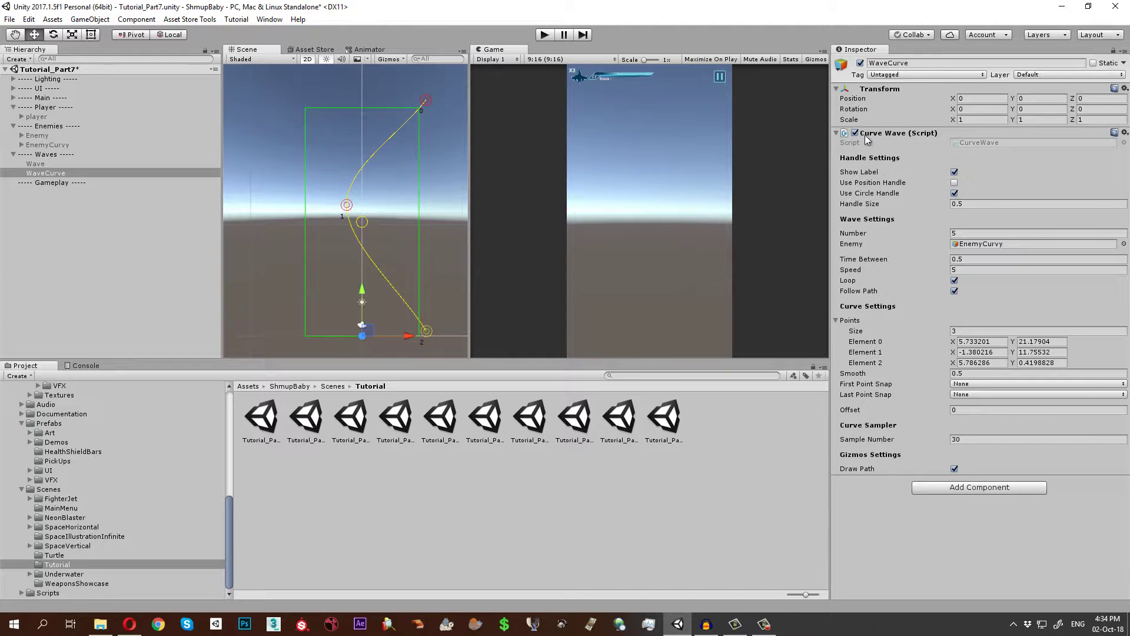
left_click(860, 63)
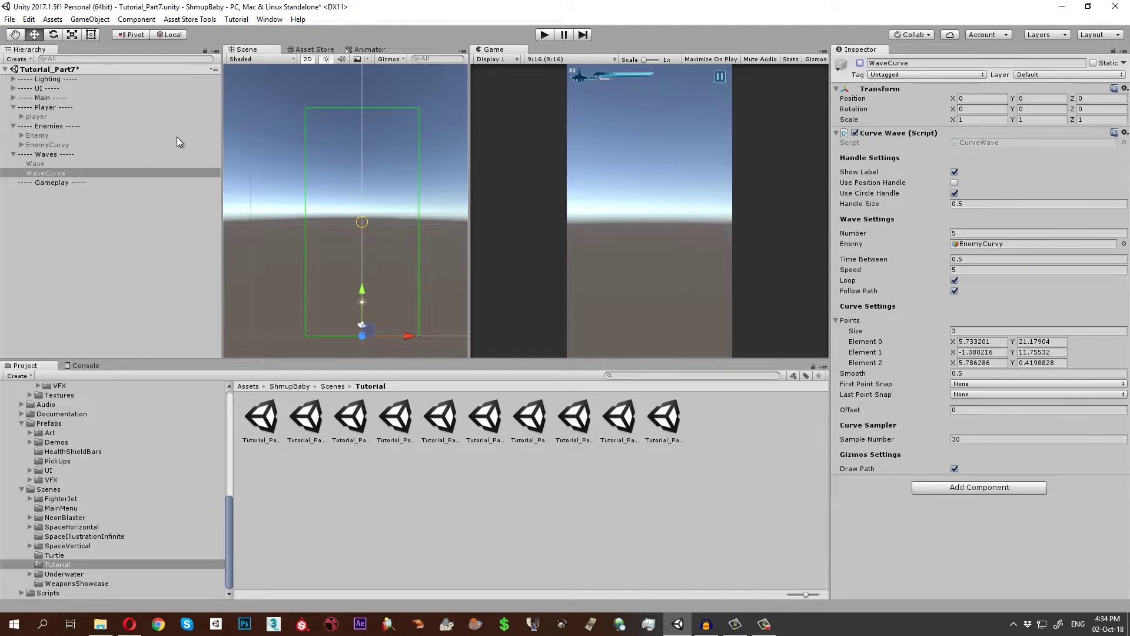
Assign WaveCurve to the Level controller's Waves Element 0, then run and stop a test play
left_click(13, 98)
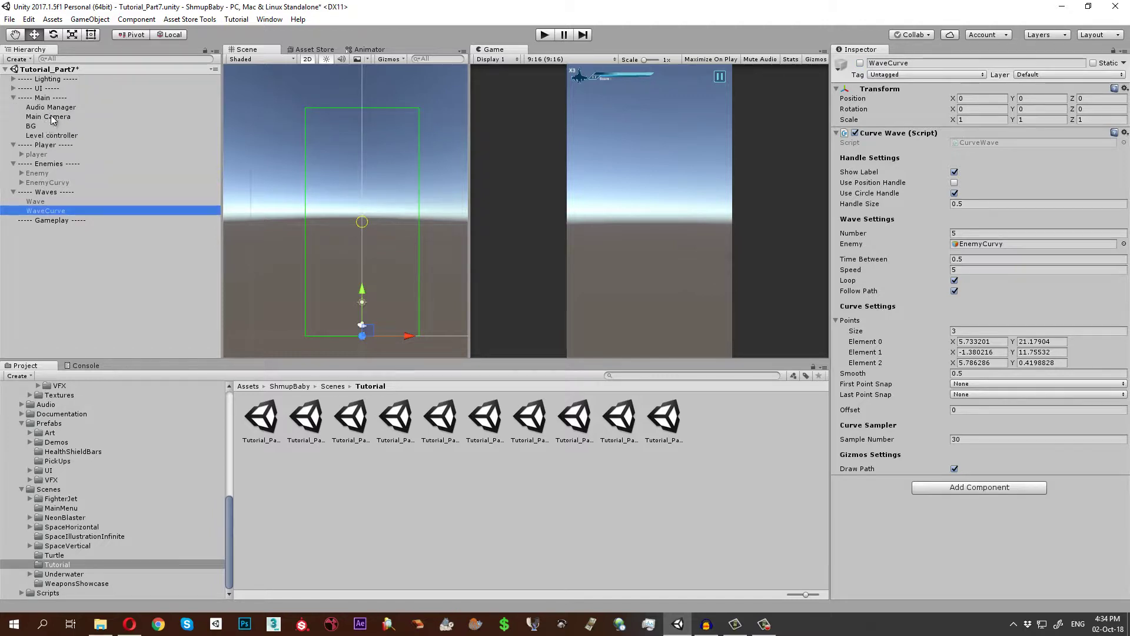
left_click(52, 136)
scroll(962, 385, "down", 1)
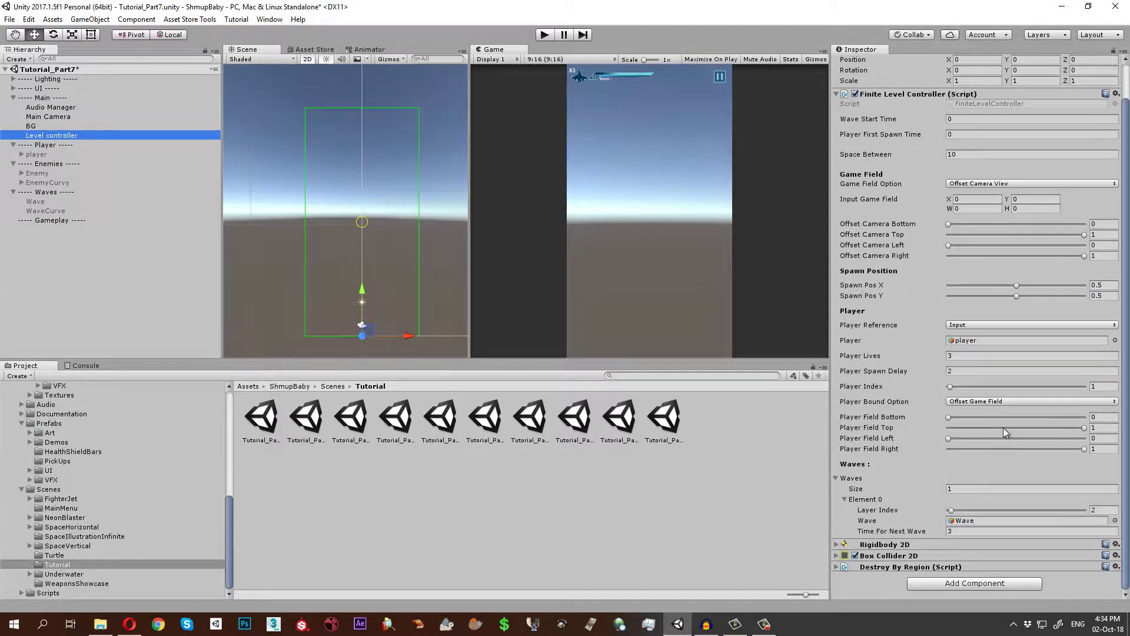
left_click_drag(53, 211, 962, 524)
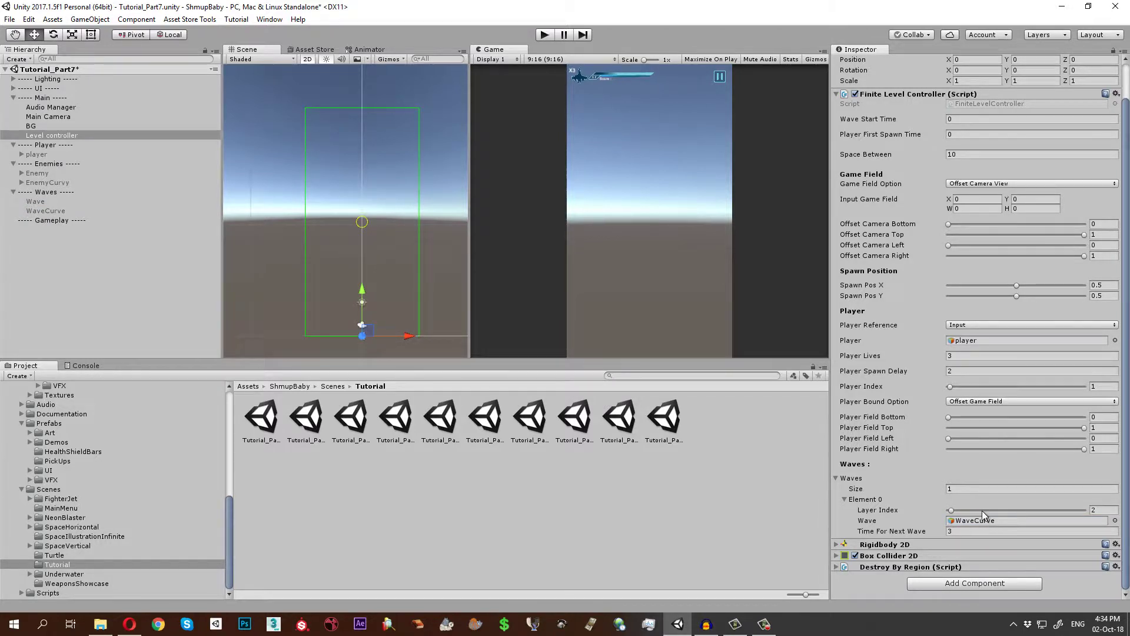
scroll(910, 242, "up", 3)
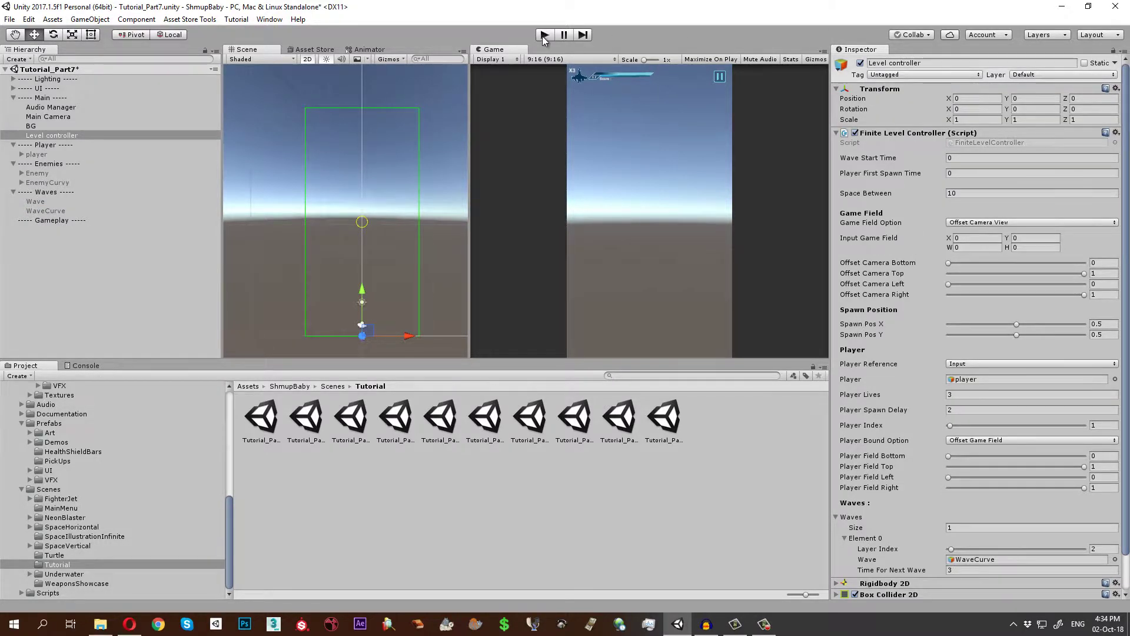
left_click(543, 36)
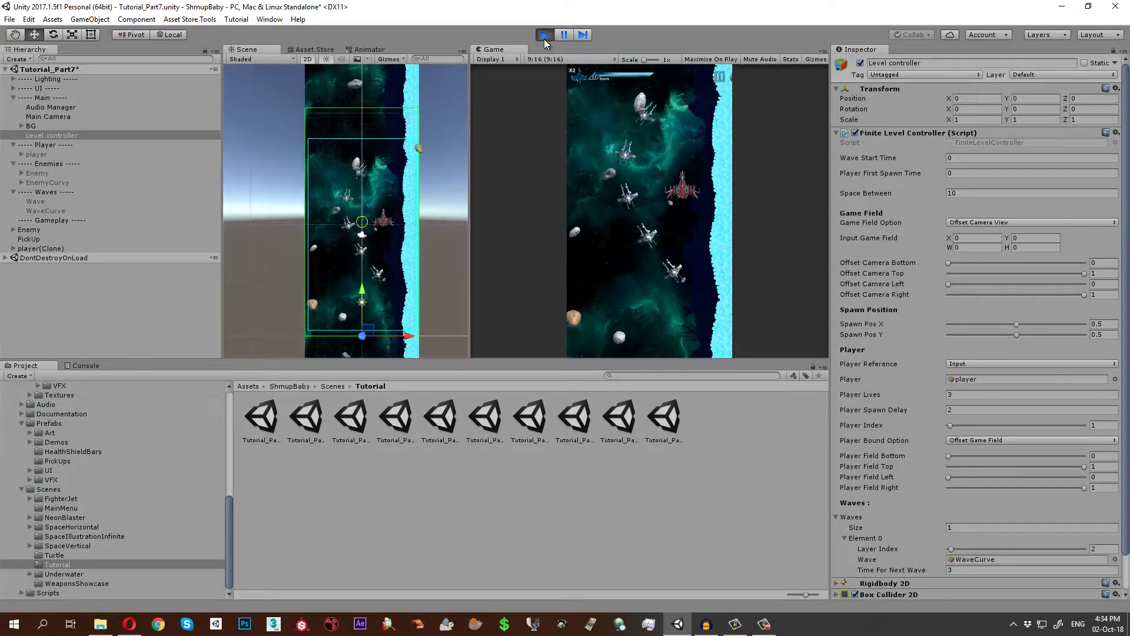
left_click(544, 36)
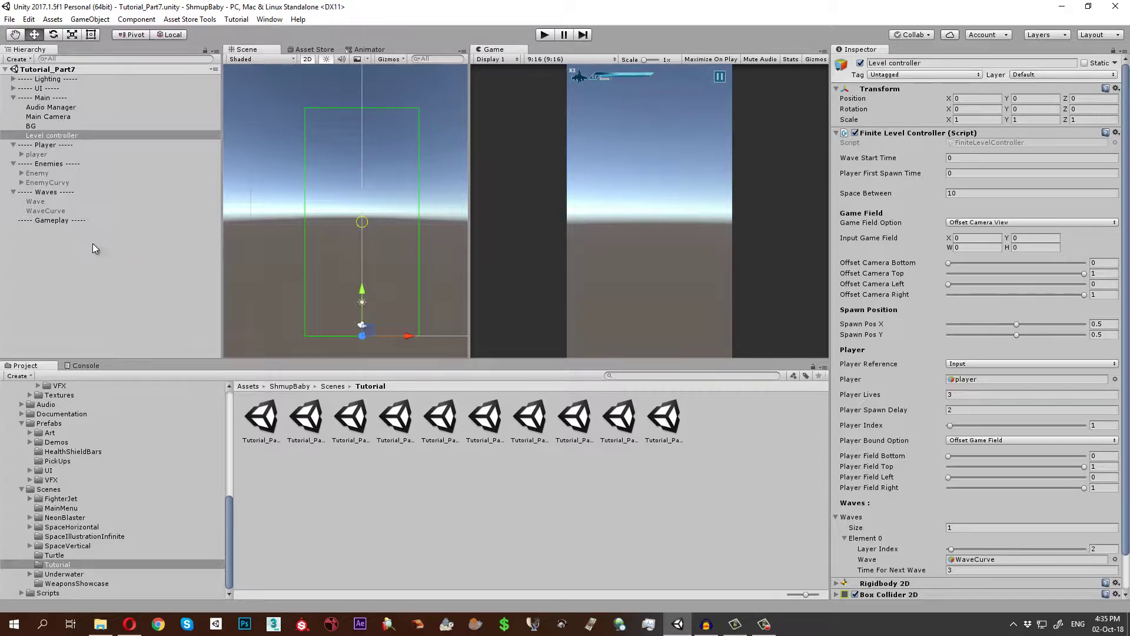
Check the draw.io component diagram, then select the player and run a quick test play
left_click(51, 182)
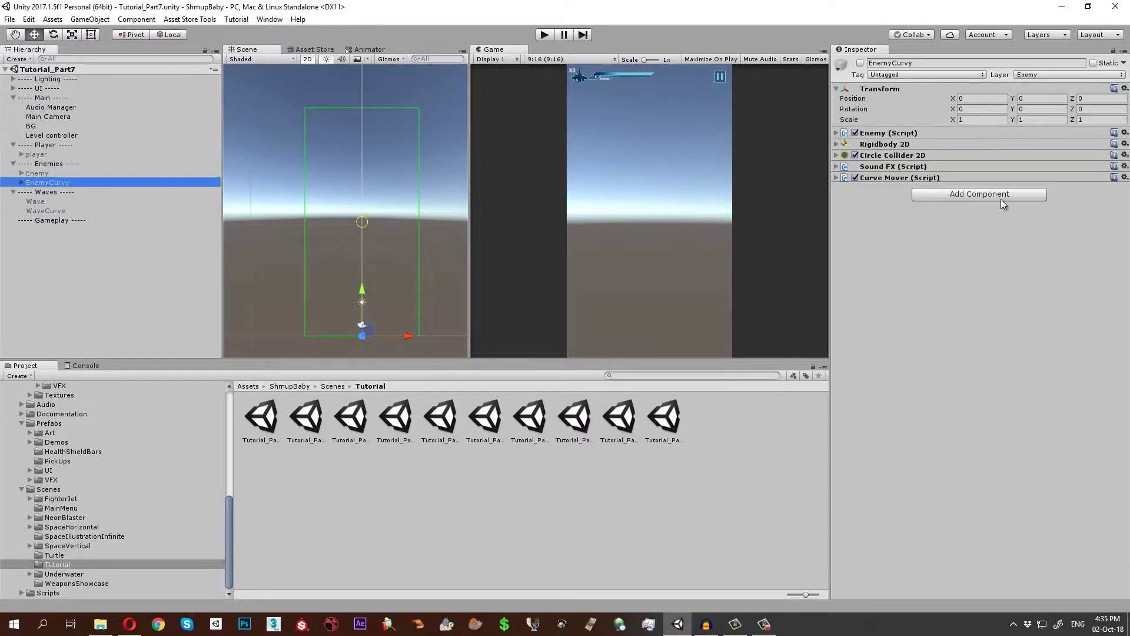
left_click(130, 624)
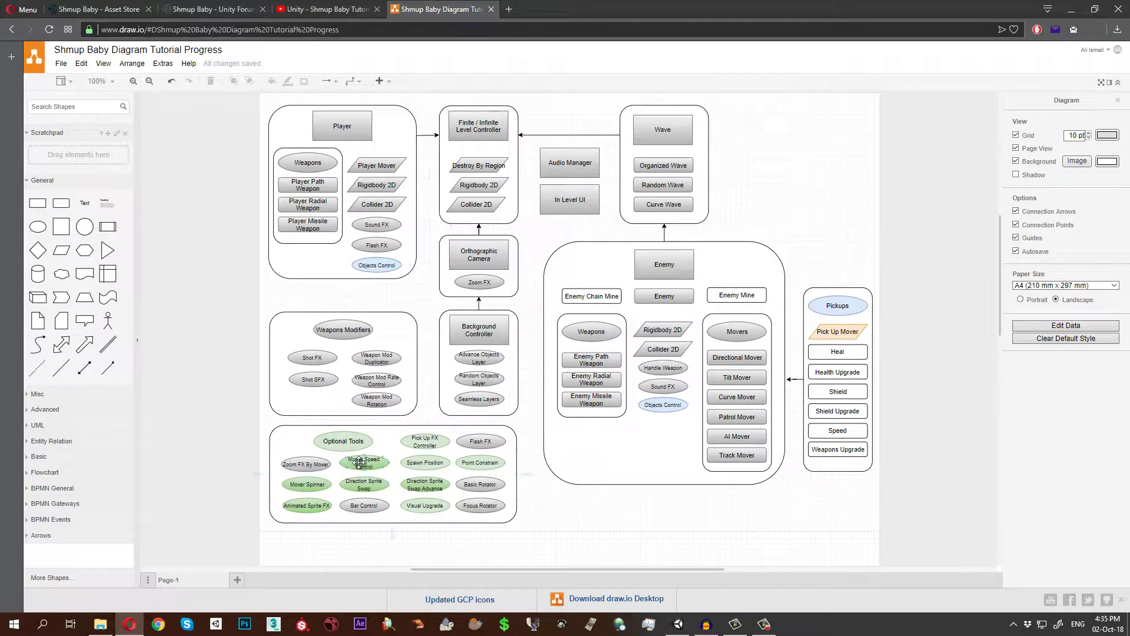
key("alt+Tab")
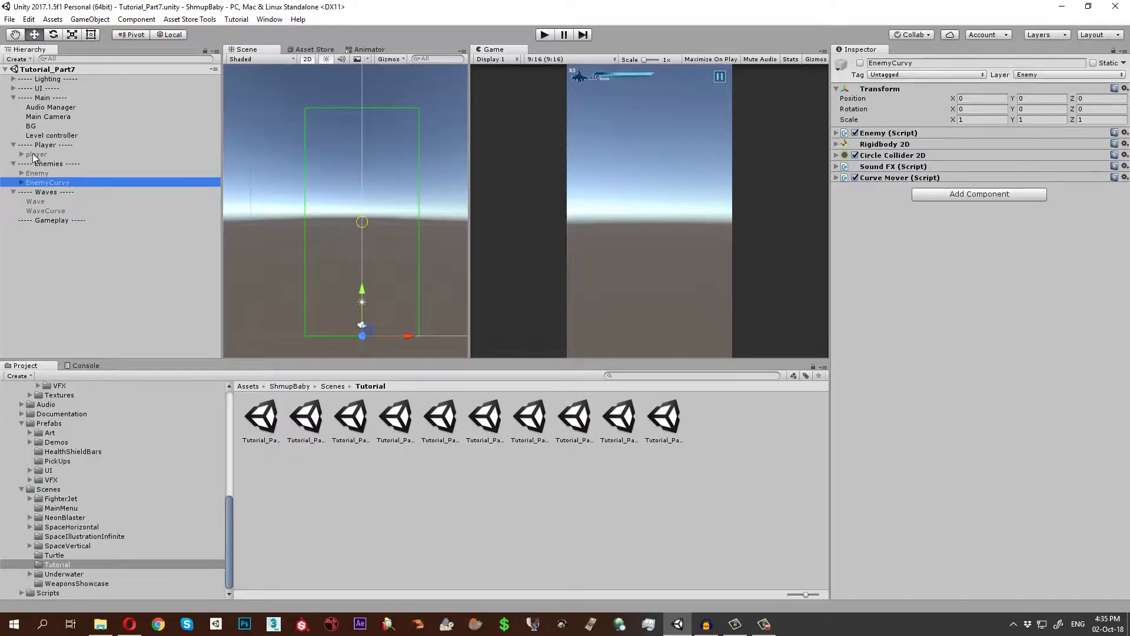
left_click(35, 154)
left_click(545, 34)
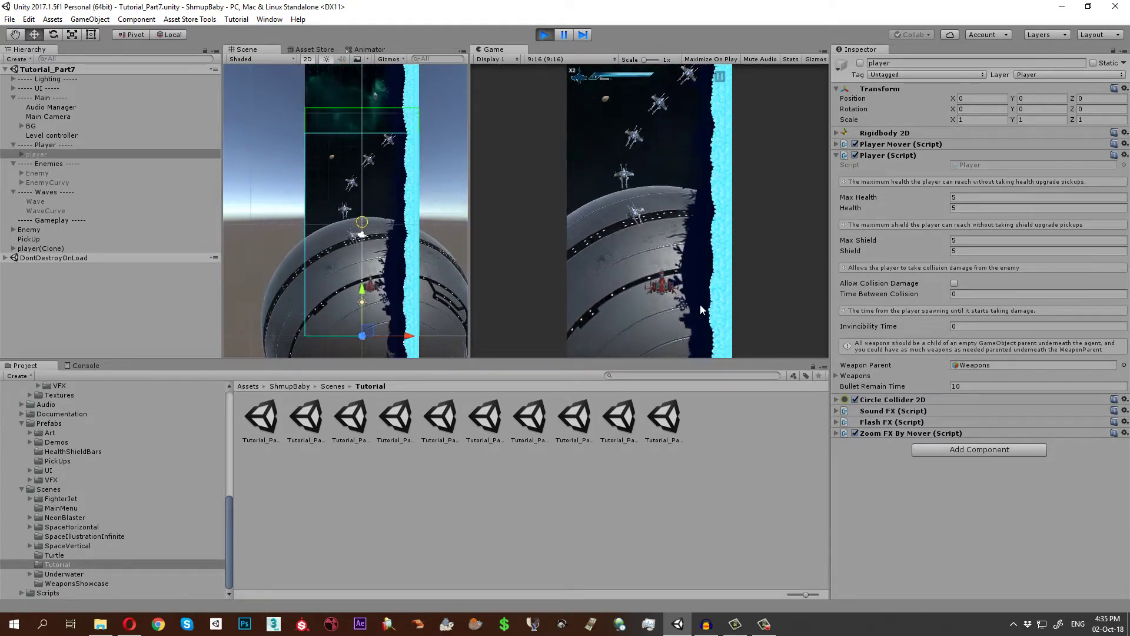
left_click(545, 34)
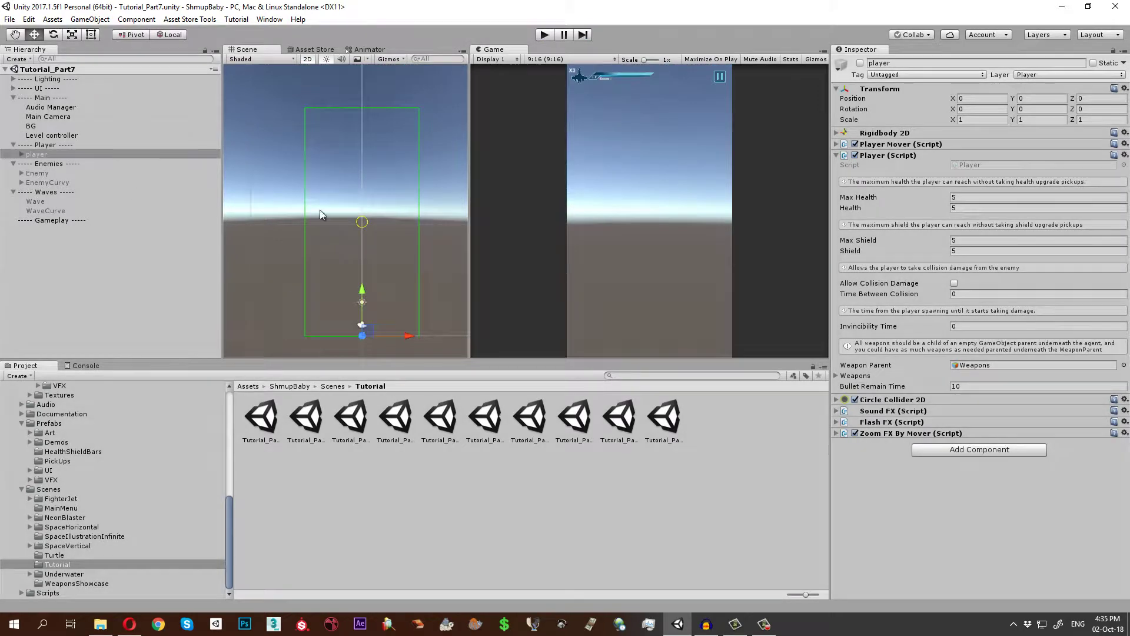
Add a Mover Spinner component to the player from Shmup Baby > Agent > Component
left_click(948, 450)
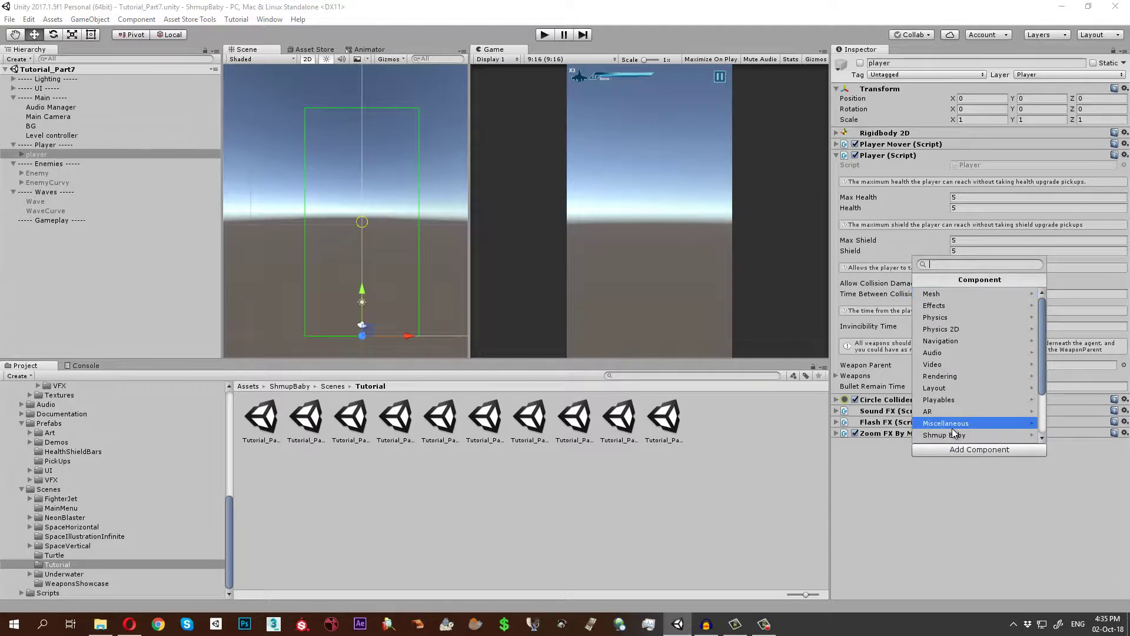
left_click(954, 433)
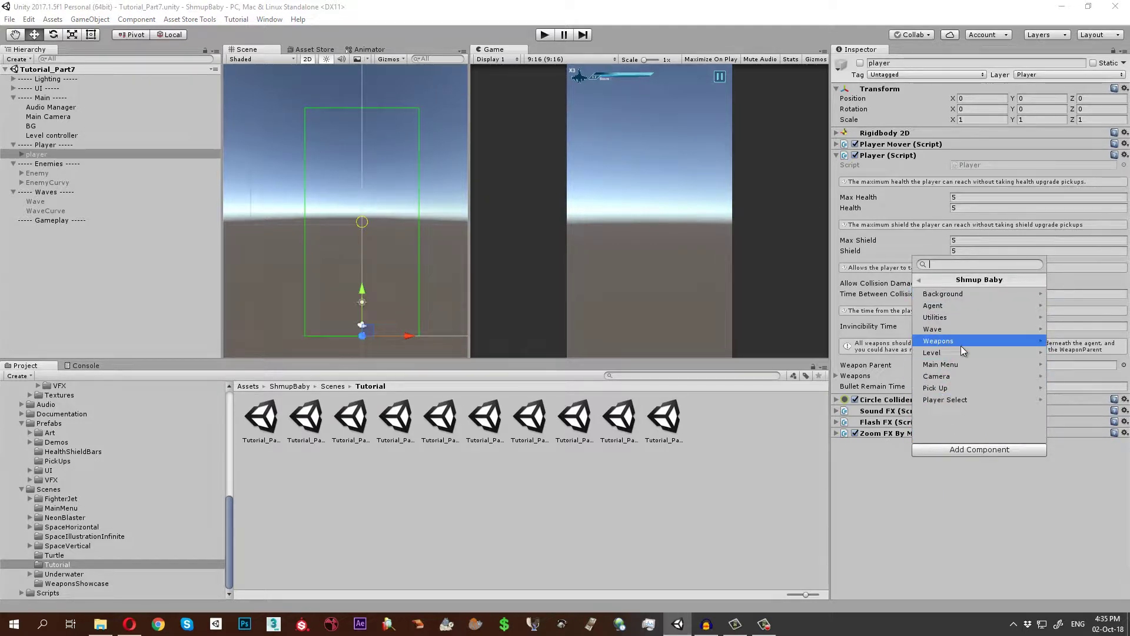
left_click(953, 306)
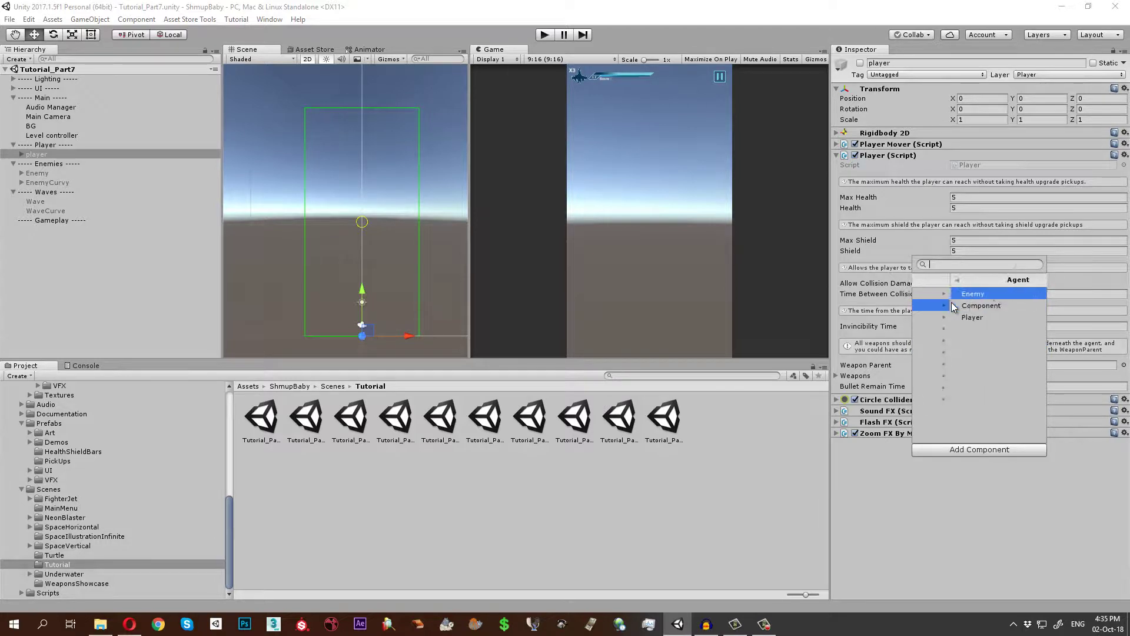
left_click(958, 306)
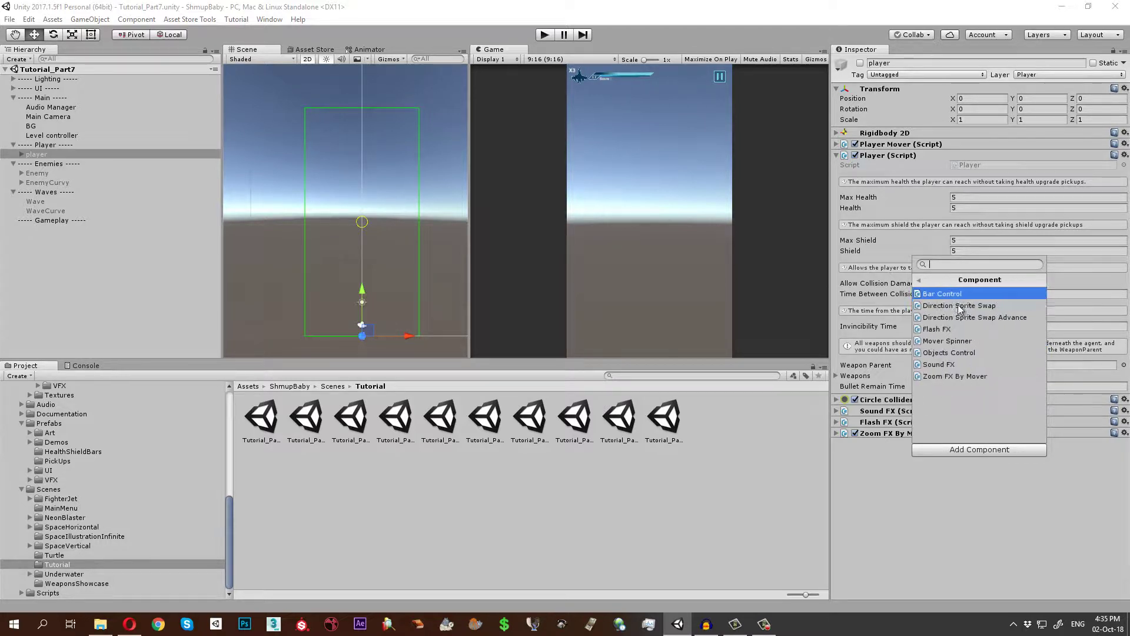
left_click(962, 345)
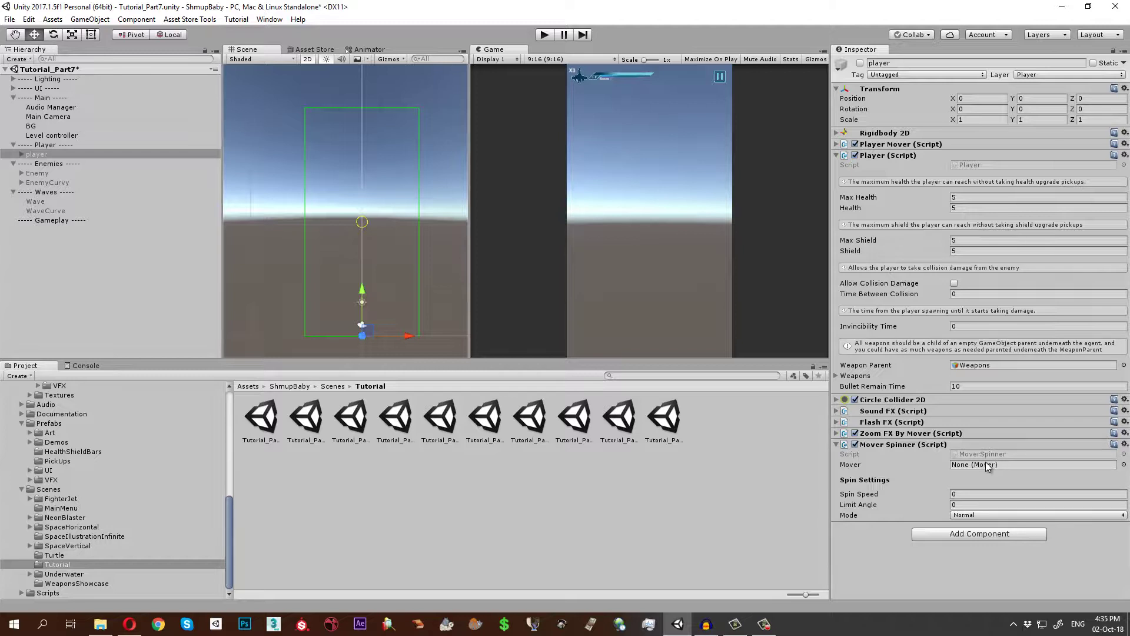
Link the player's PlayerMover to the Mover Spinner with spin speed 160, limit angle 90, Spin By Direction
left_click_drag(33, 160, 960, 468)
left_click(963, 494)
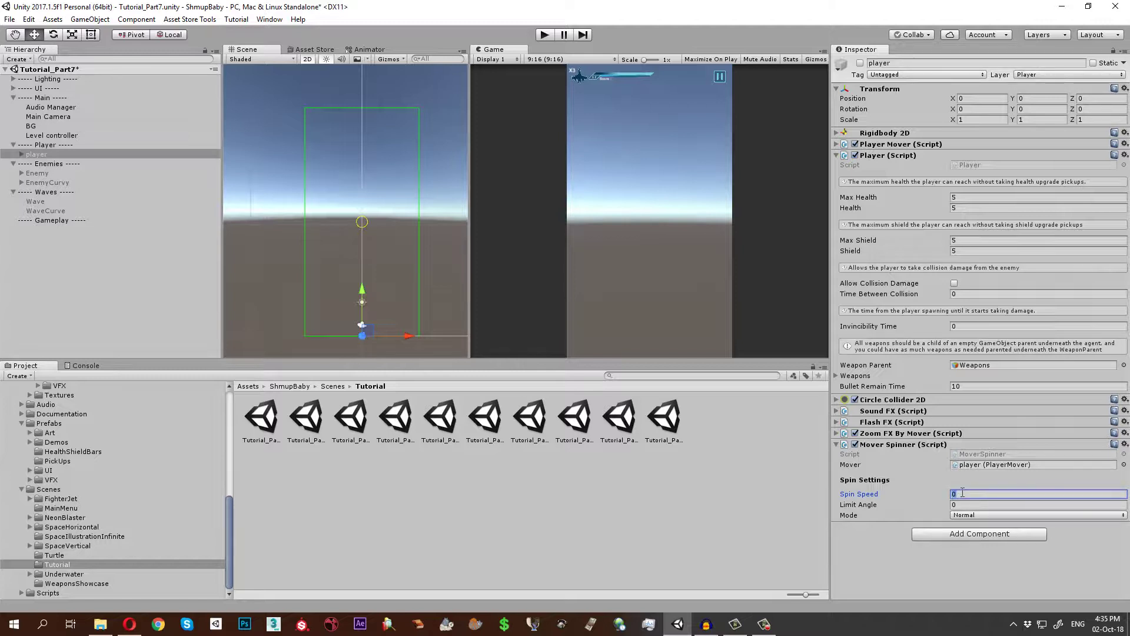
key("Tab")
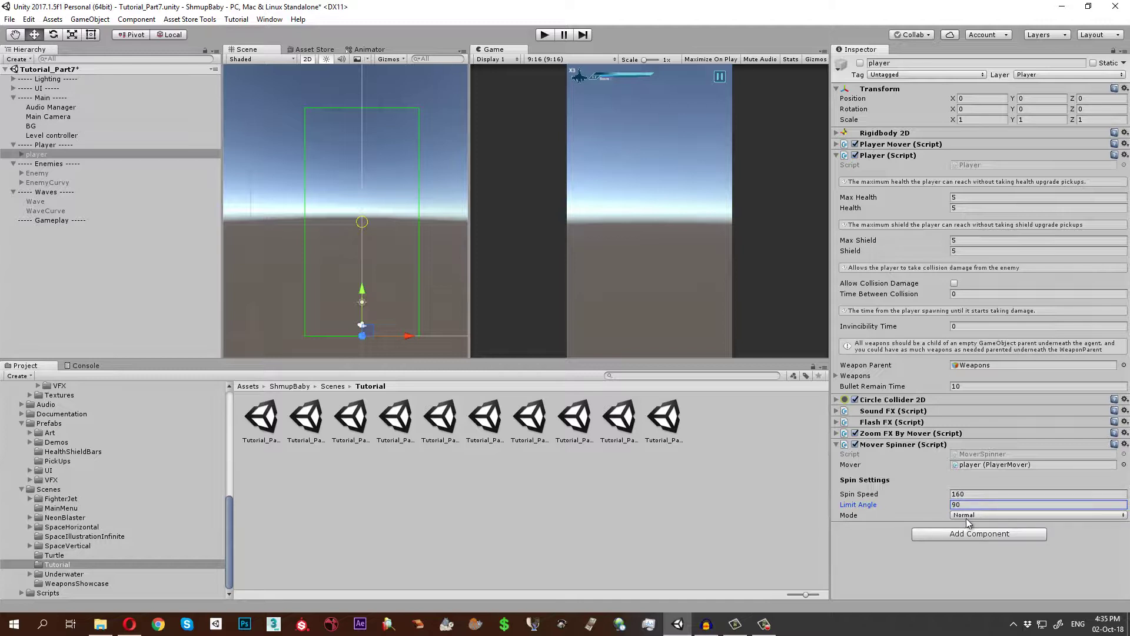
left_click(969, 516)
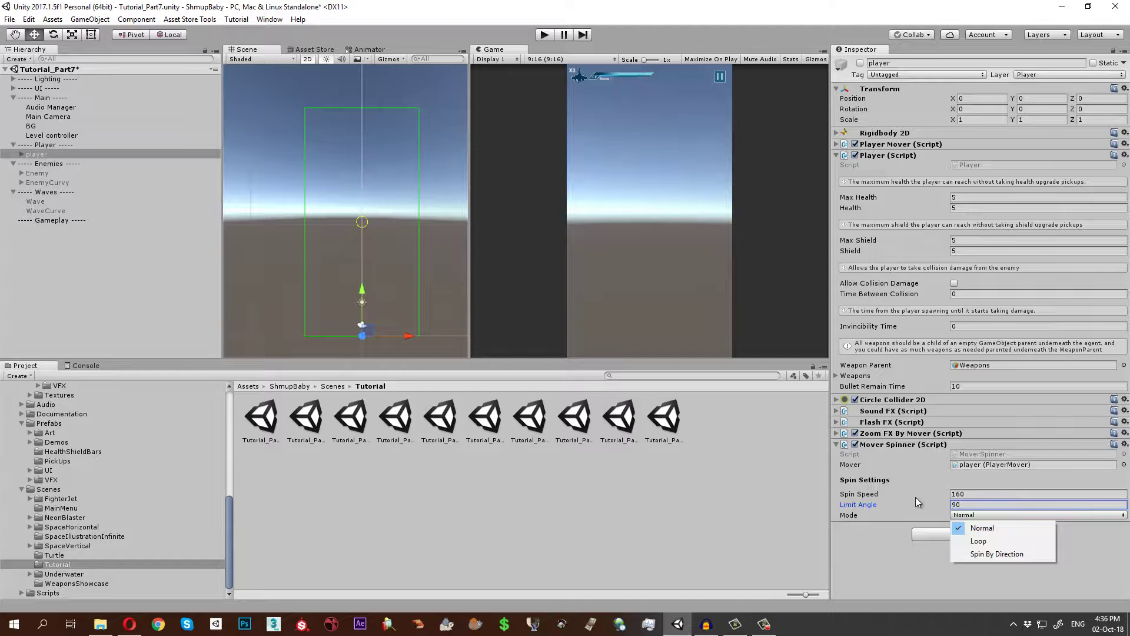
left_click(995, 554)
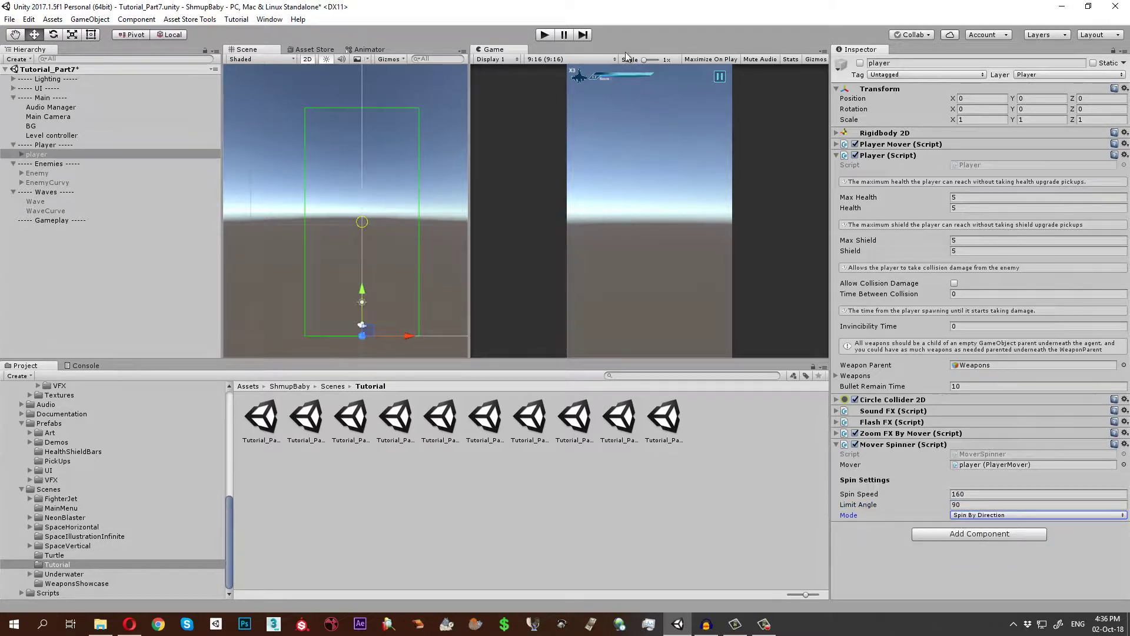
Playtest the spin, then change spin speed to -160 and playtest again
left_click(545, 35)
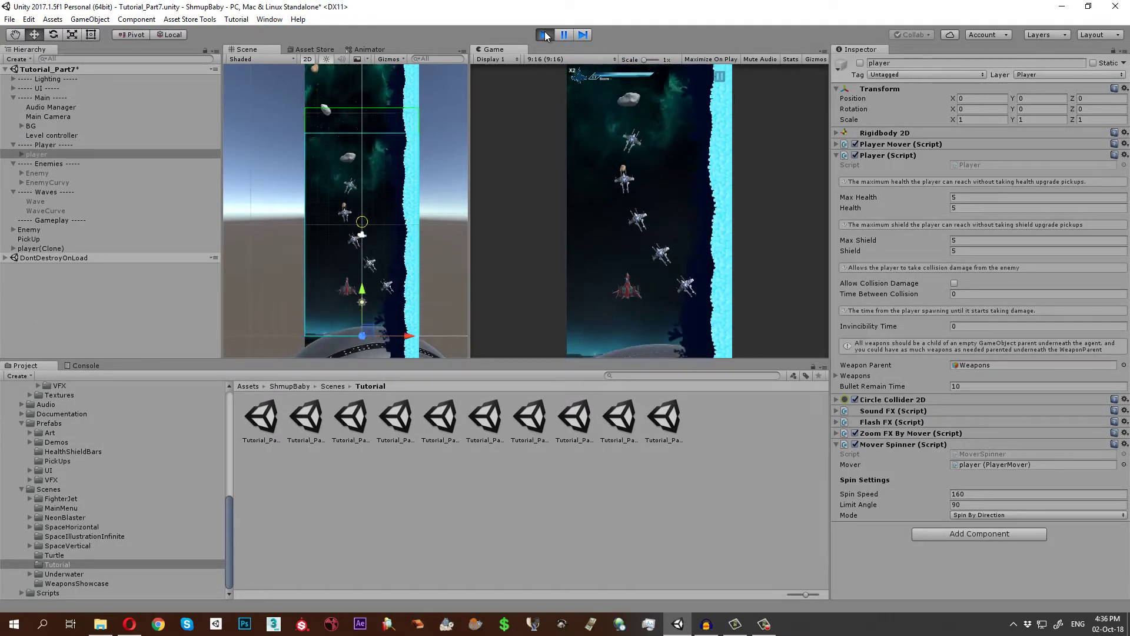
left_click(546, 35)
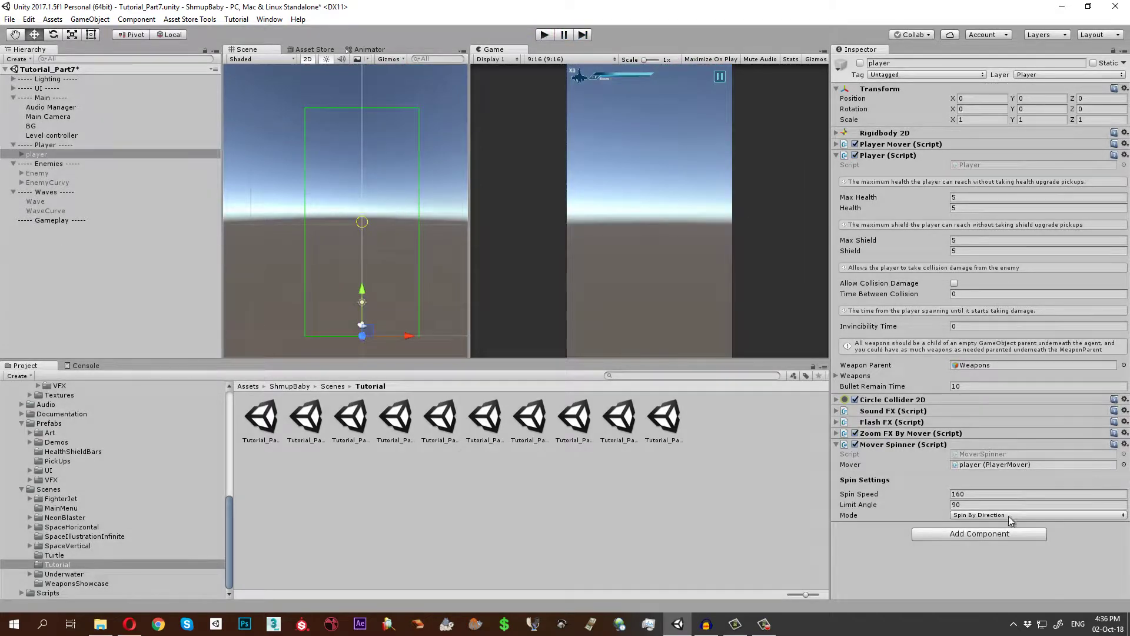
left_click(999, 495)
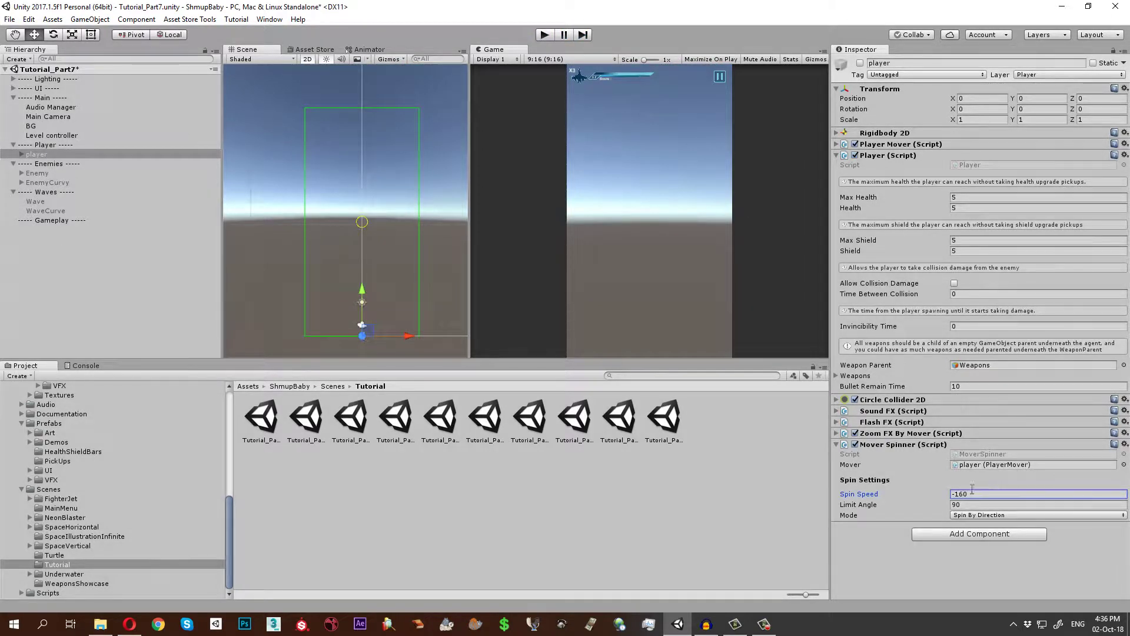
left_click(546, 34)
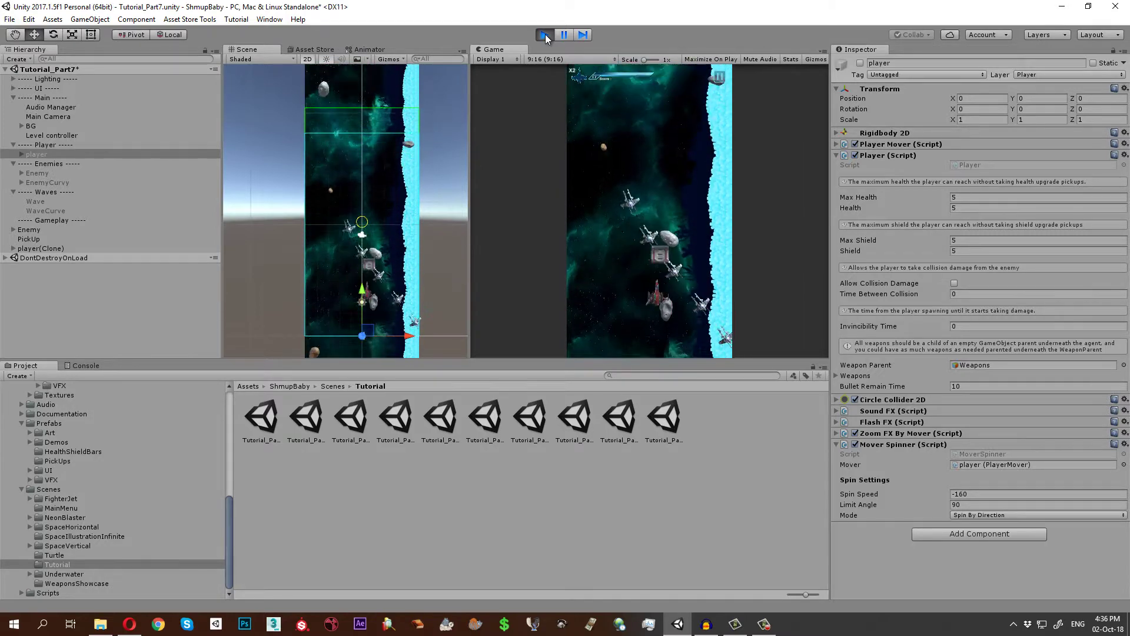
left_click(545, 34)
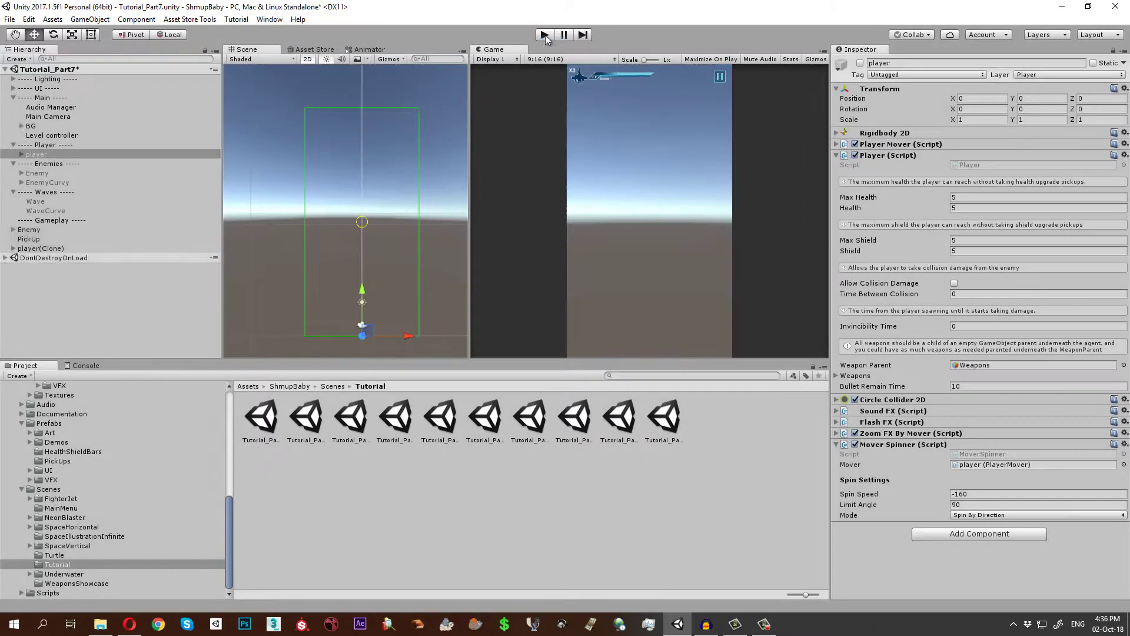
Select EnemyCurvy and add a Mover Spinner from Shmup Baby > Agent > Component
left_click(13, 144)
left_click(44, 173)
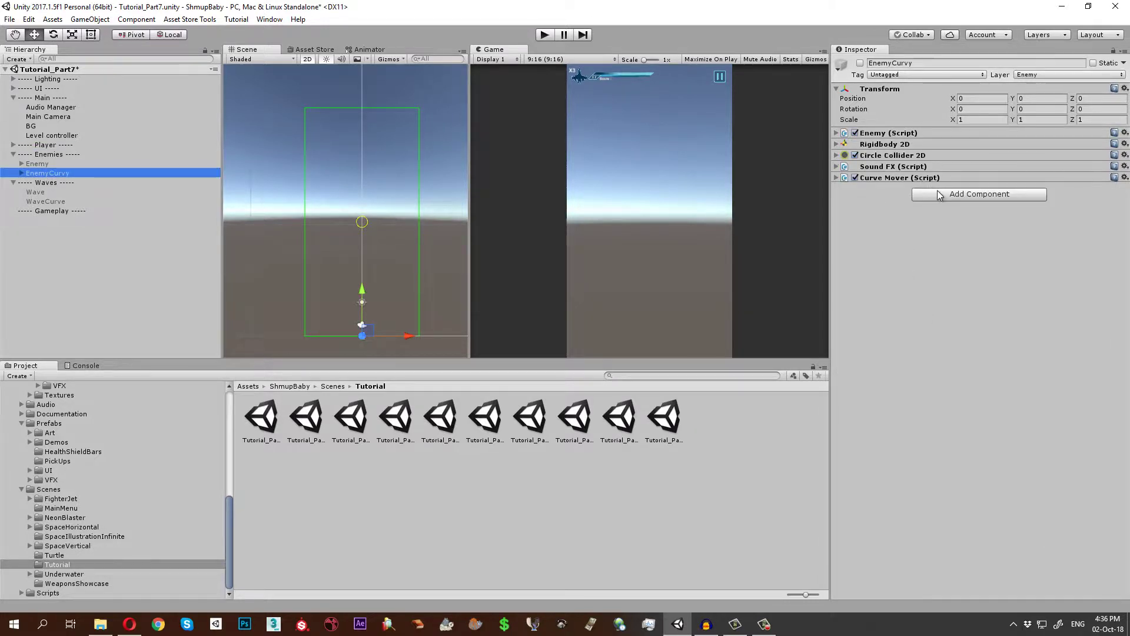
left_click(938, 193)
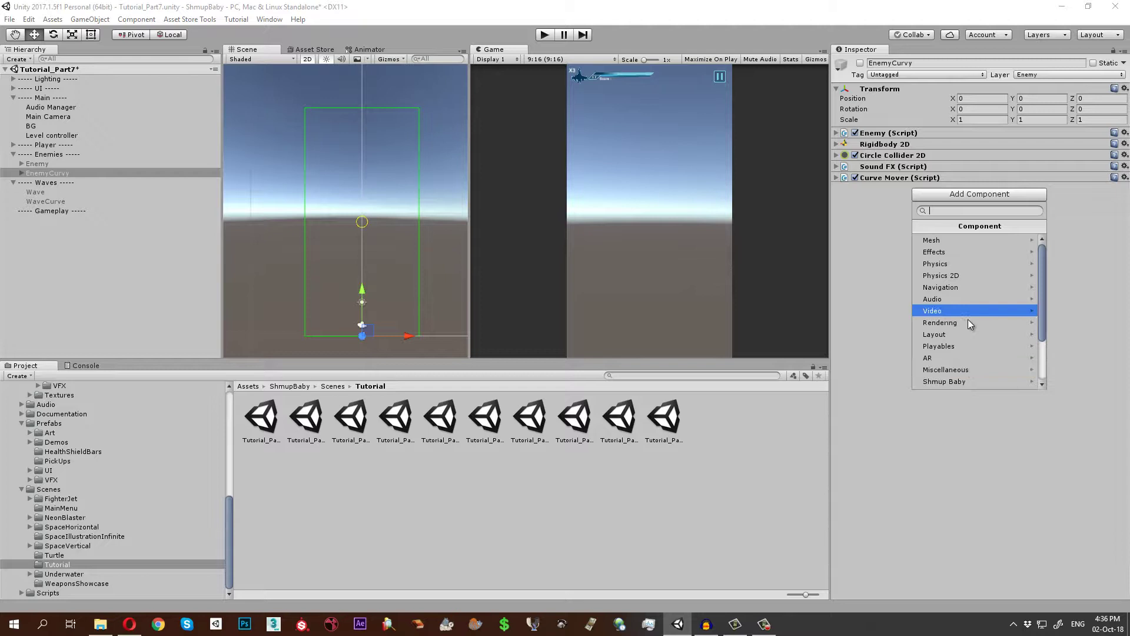
left_click(953, 381)
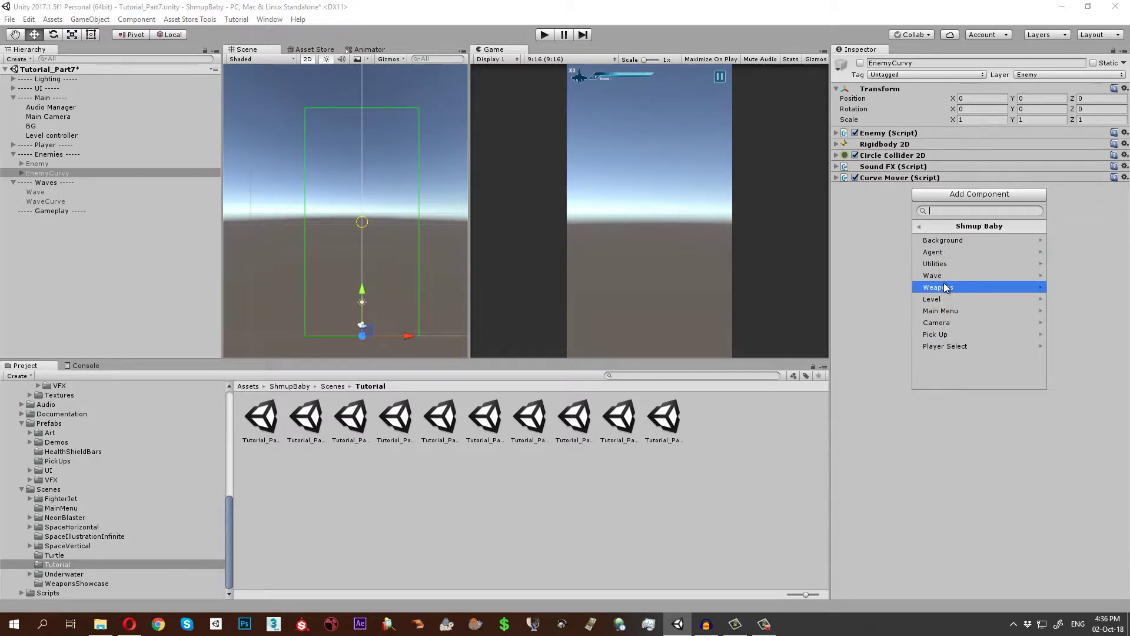
left_click(936, 275)
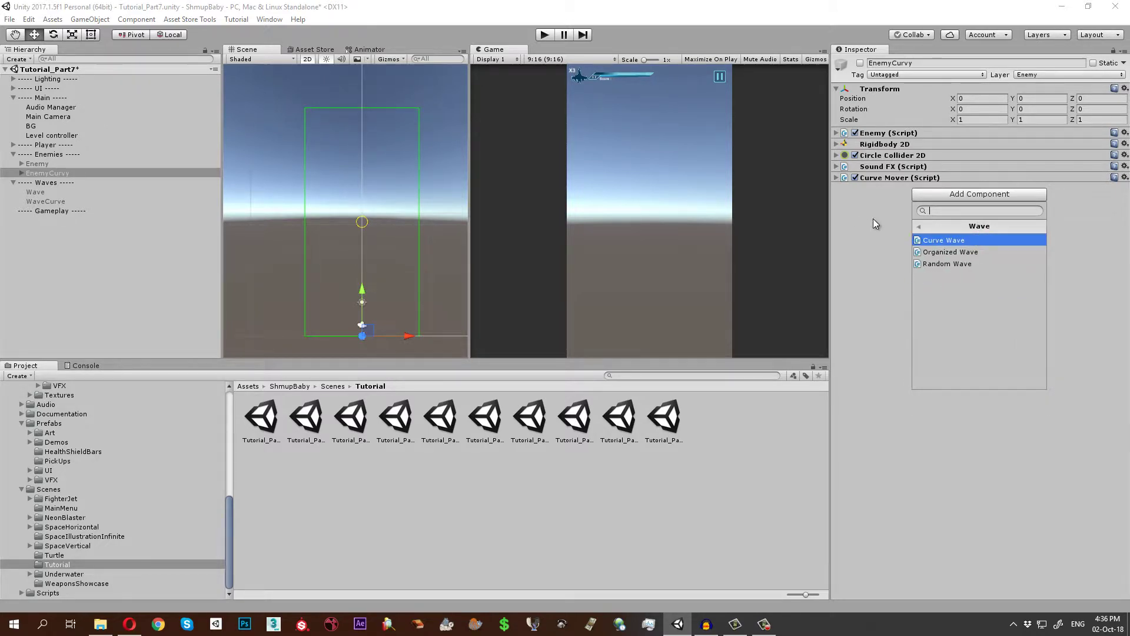
left_click(921, 228)
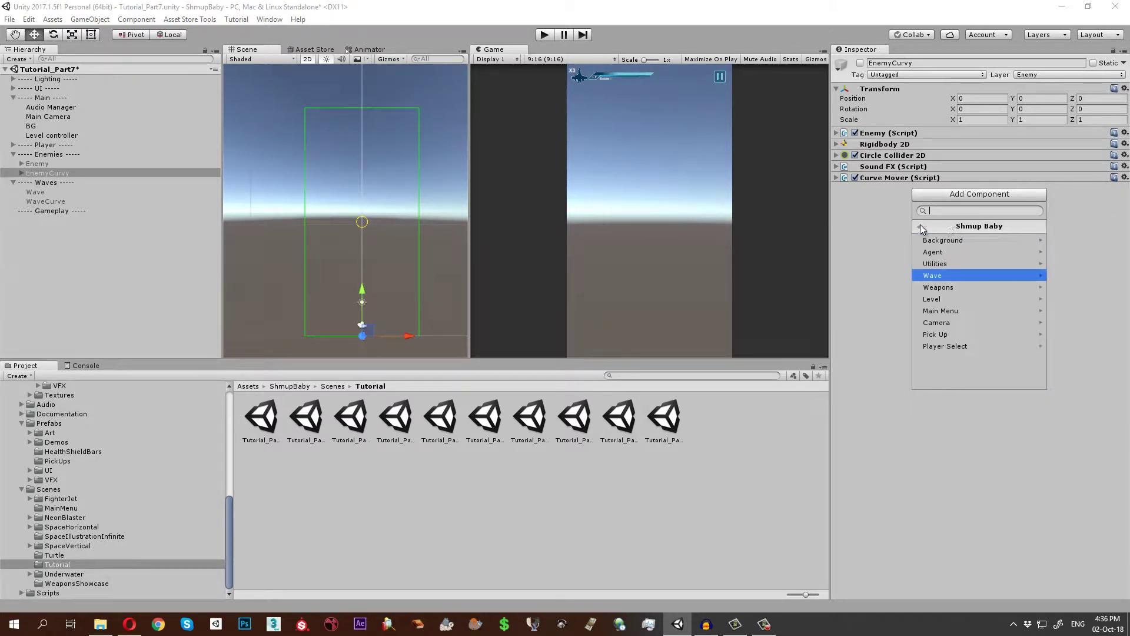
left_click(944, 252)
left_click(945, 248)
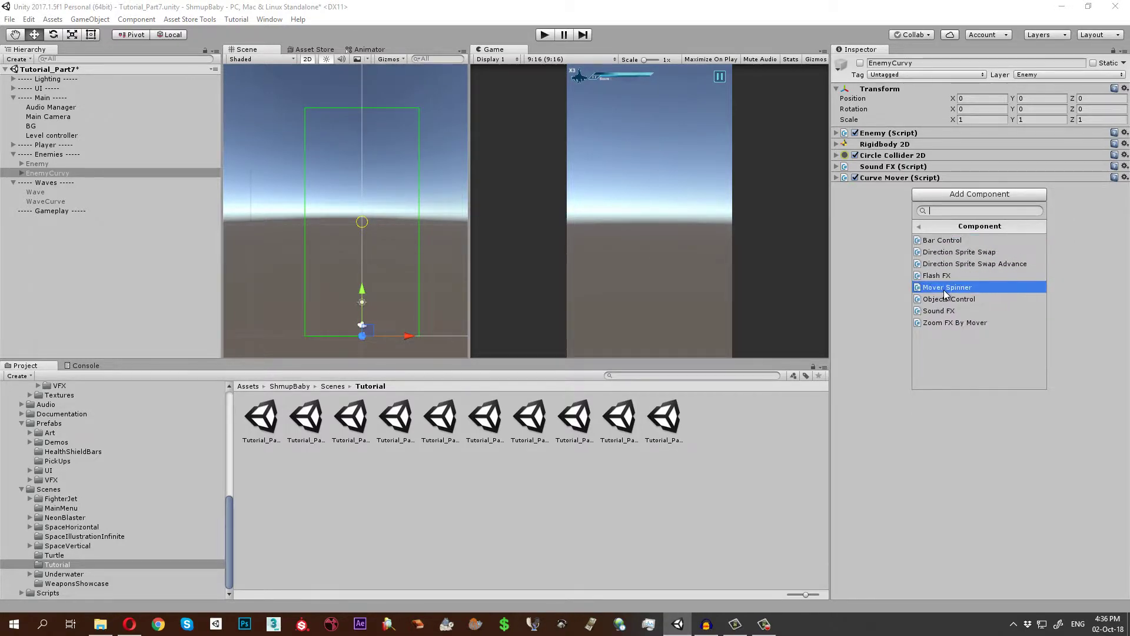
left_click(945, 288)
Link EnemyCurvy's CurveMover to the spinner, set spin speed 160 and limit angle 0, and playtest
left_click_drag(59, 175, 972, 211)
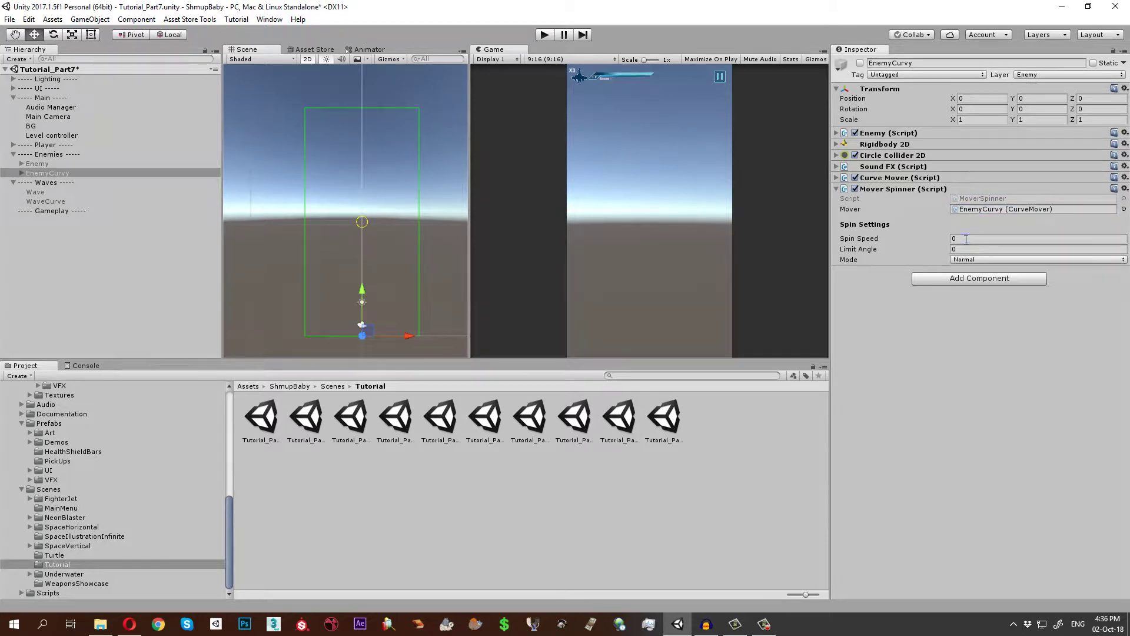
left_click(966, 239)
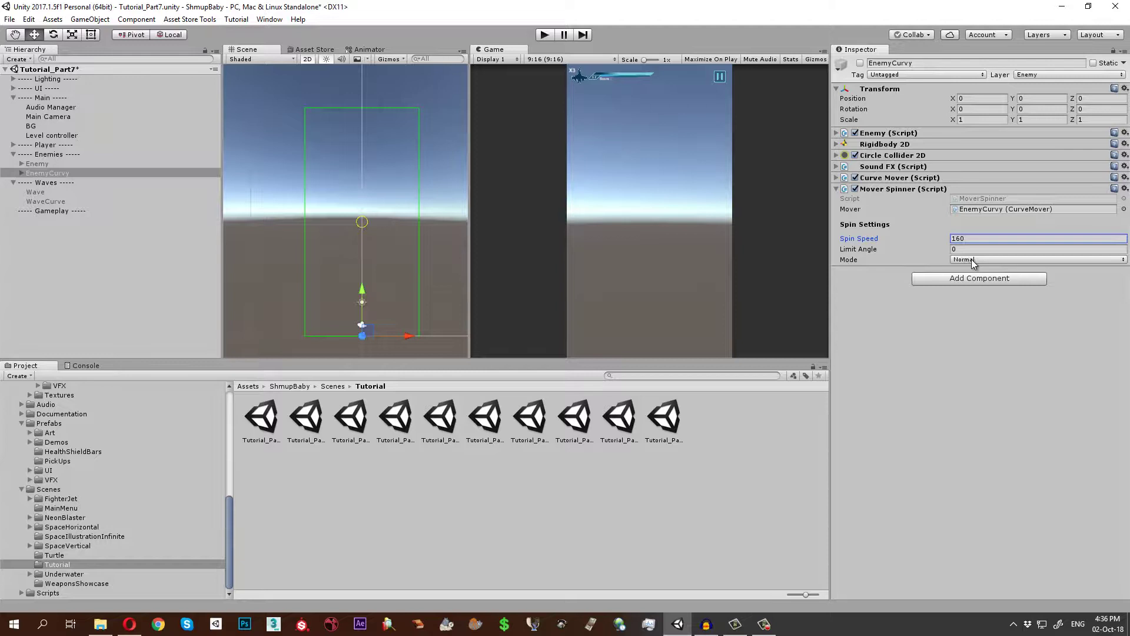
left_click(963, 249)
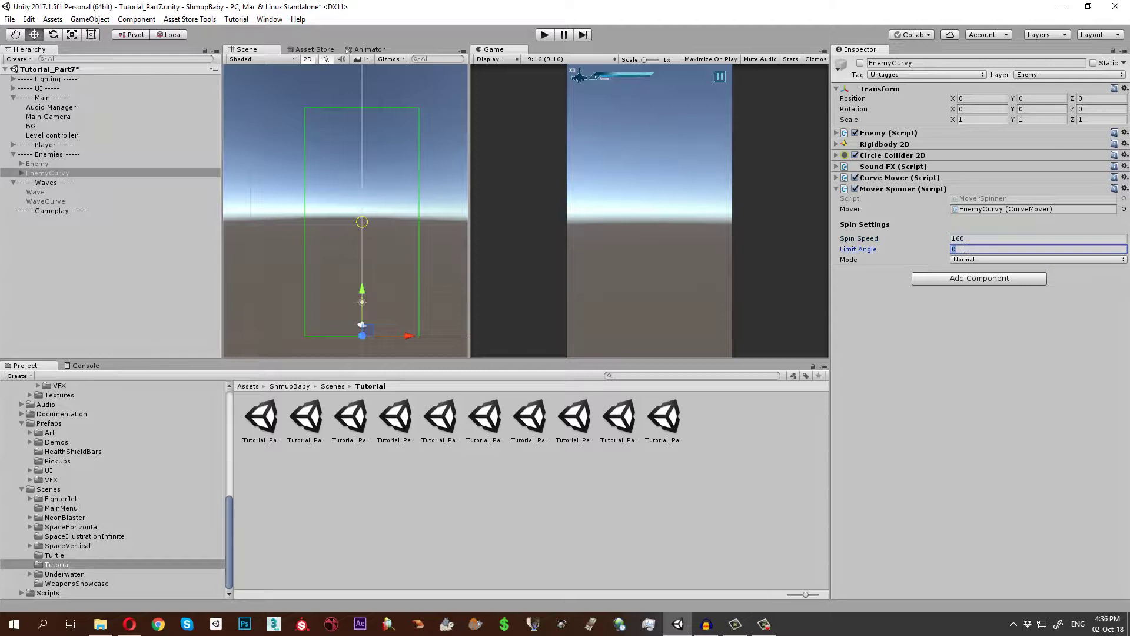
left_click(544, 36)
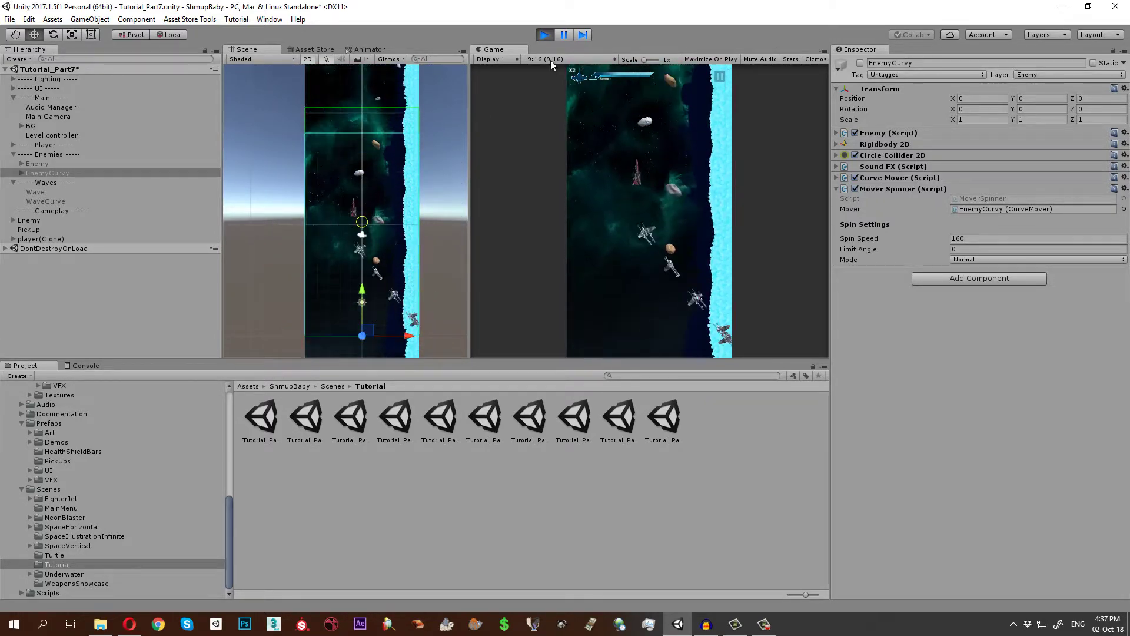
left_click(542, 36)
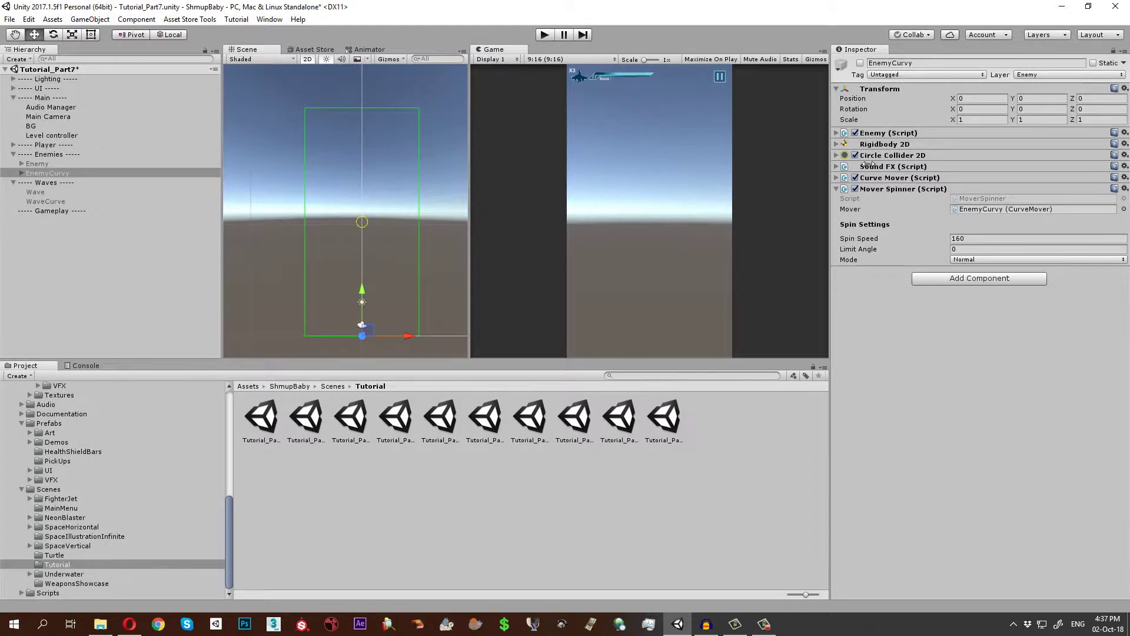
Switch EnemyCurvy's spinner to Spin By Direction with limit angle 120 and run a test play
left_click(976, 260)
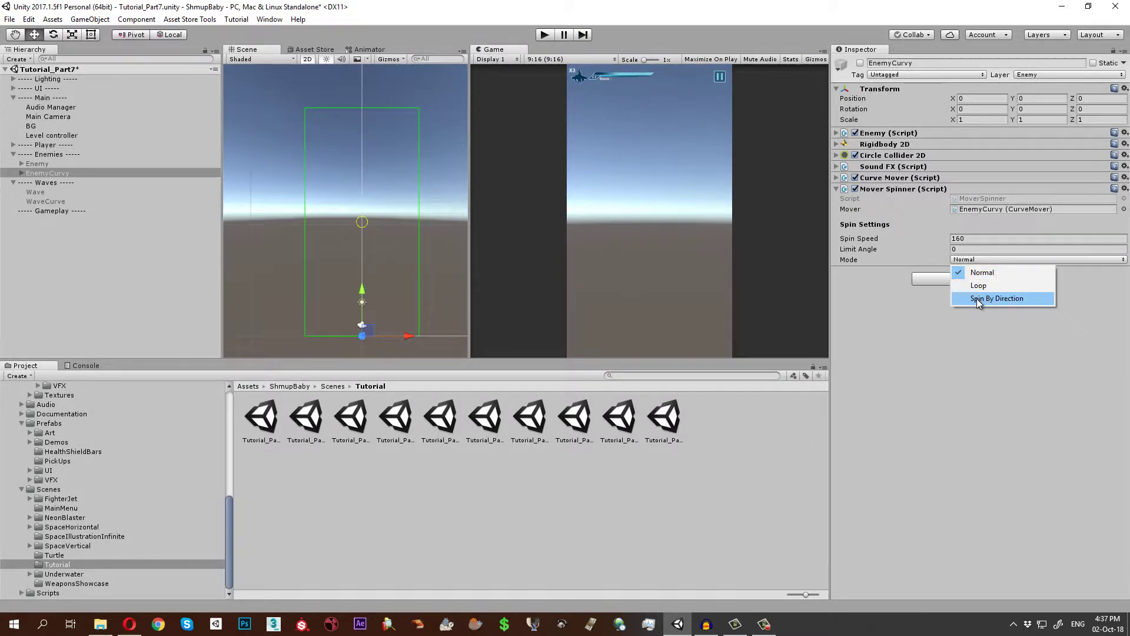
left_click(978, 299)
left_click(968, 248)
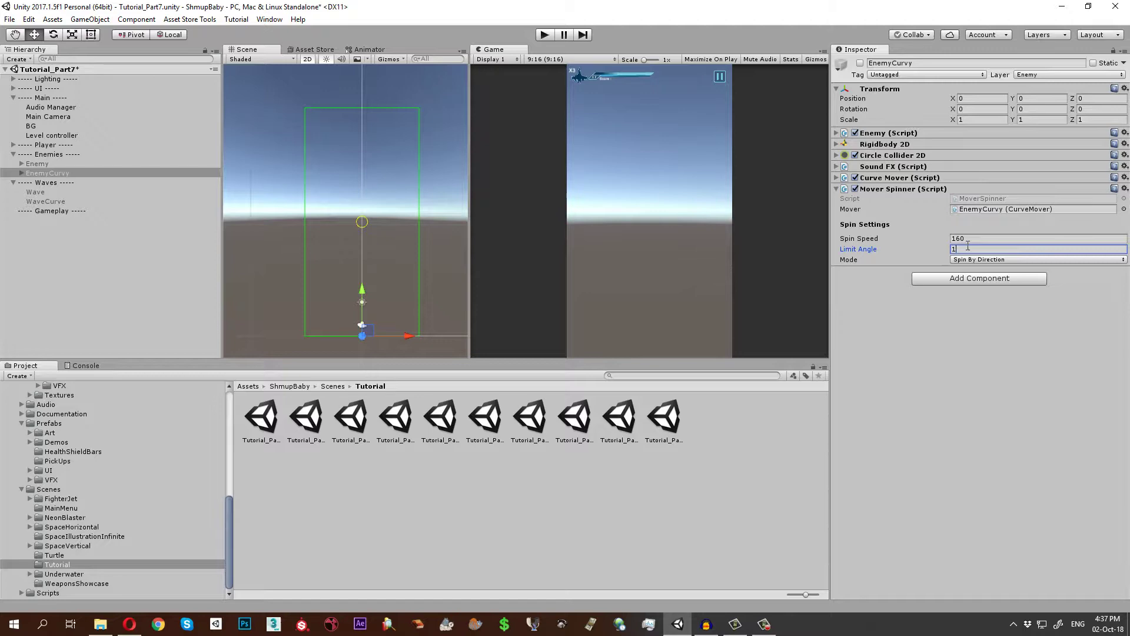
type("120")
left_click(544, 35)
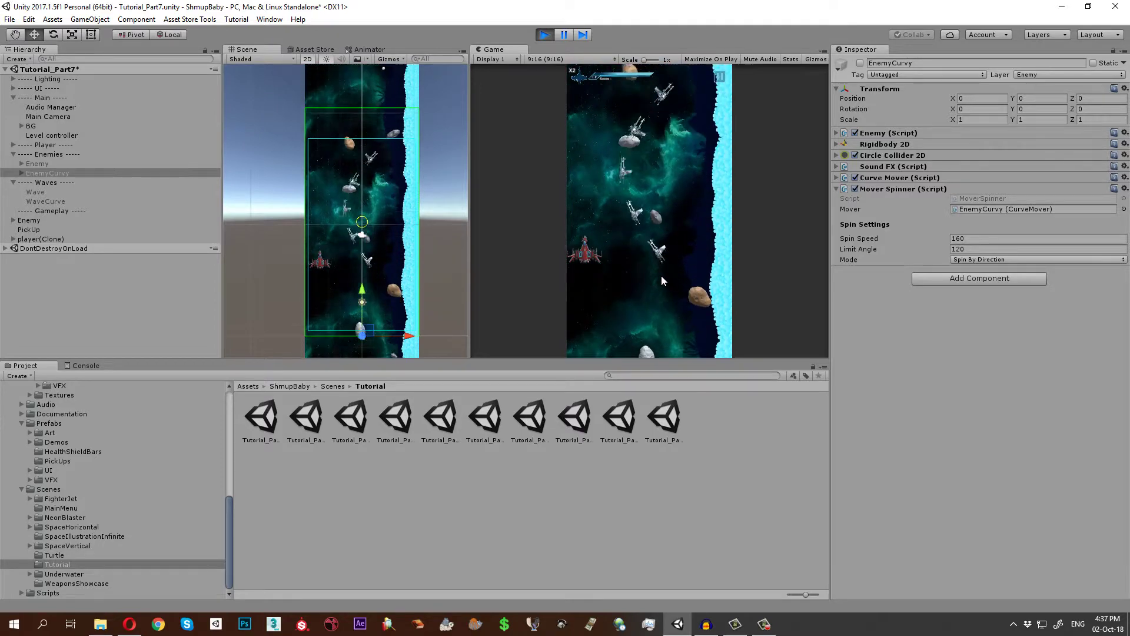
left_click(546, 35)
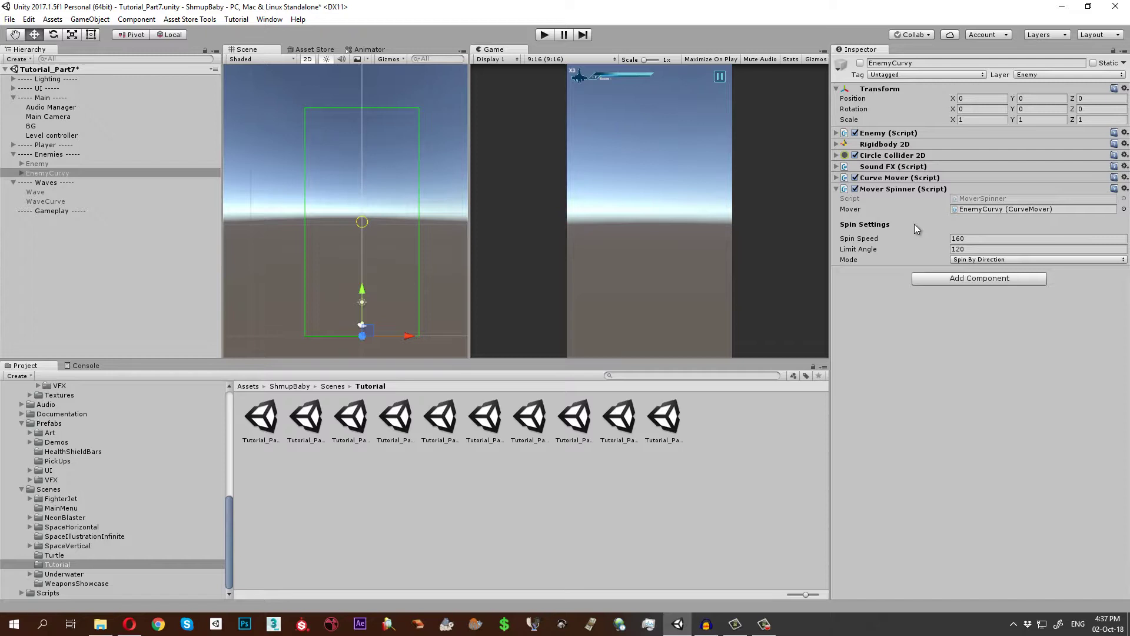
Add a Mover Speed Control component from Shmup Baby > Utilities to EnemyCurvy
left_click(938, 284)
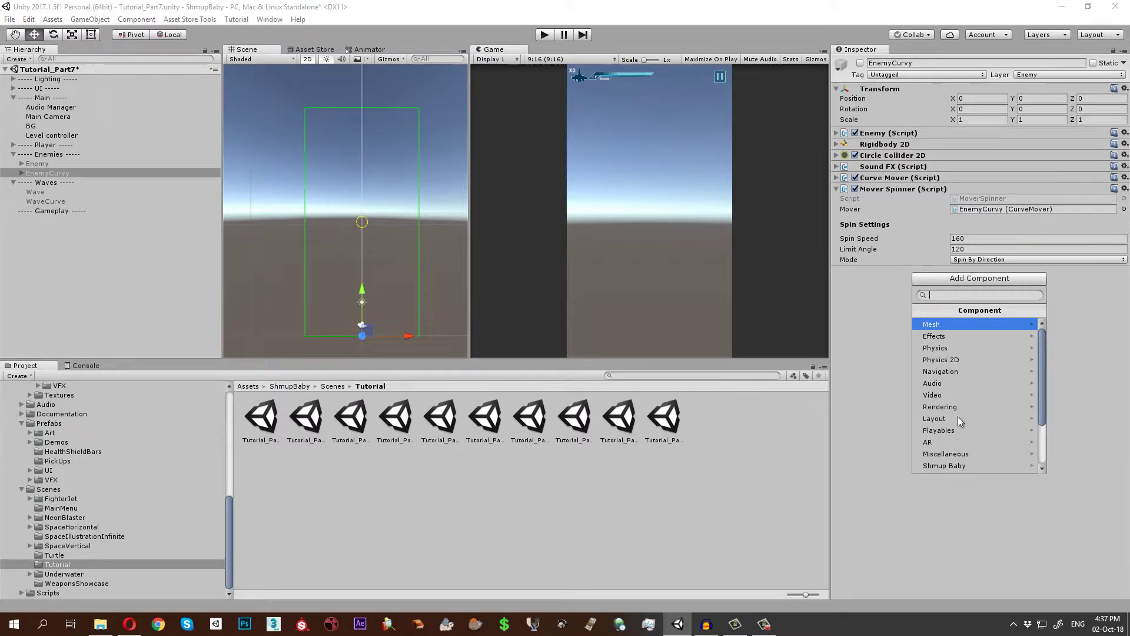
left_click(956, 469)
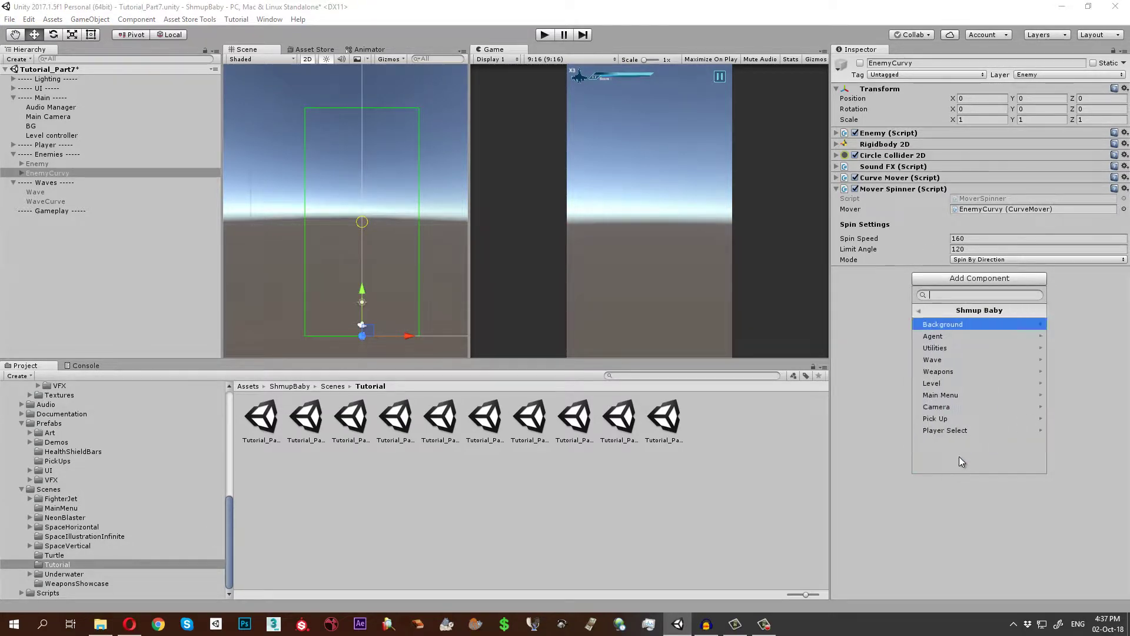
left_click(963, 348)
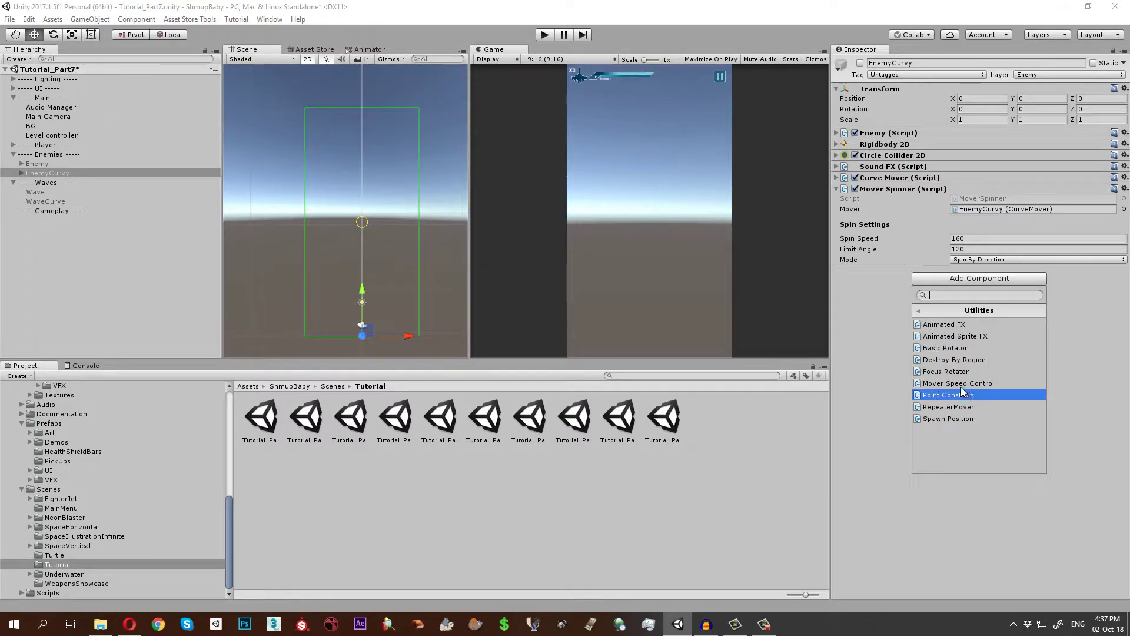
left_click(942, 384)
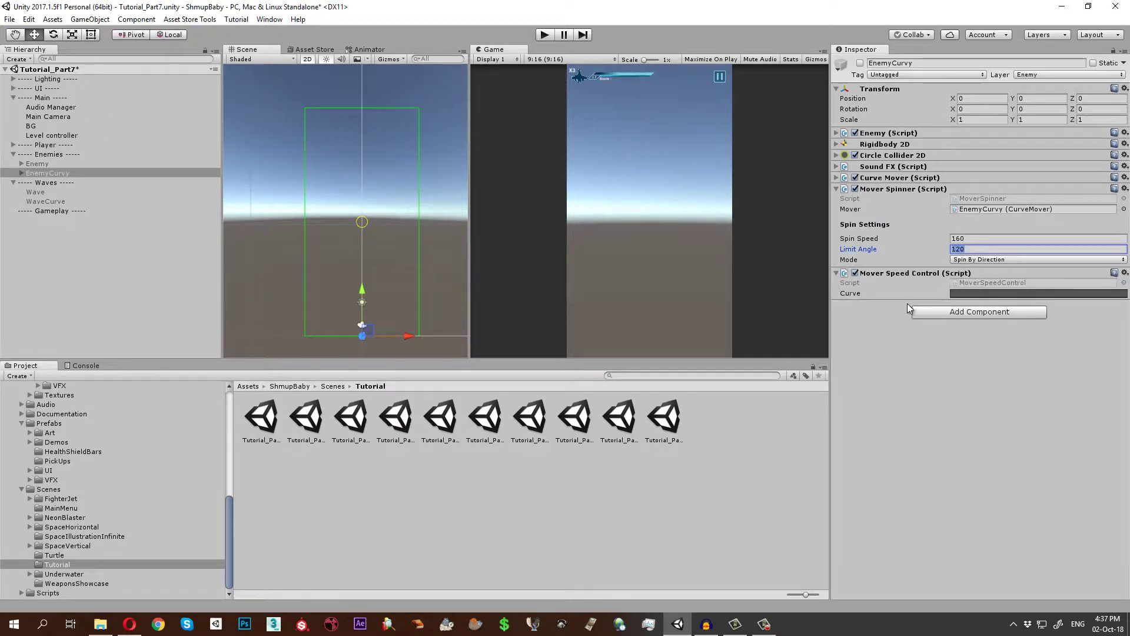
Run a quick test play, then open the component's empty speed Curve for editing
left_click(545, 35)
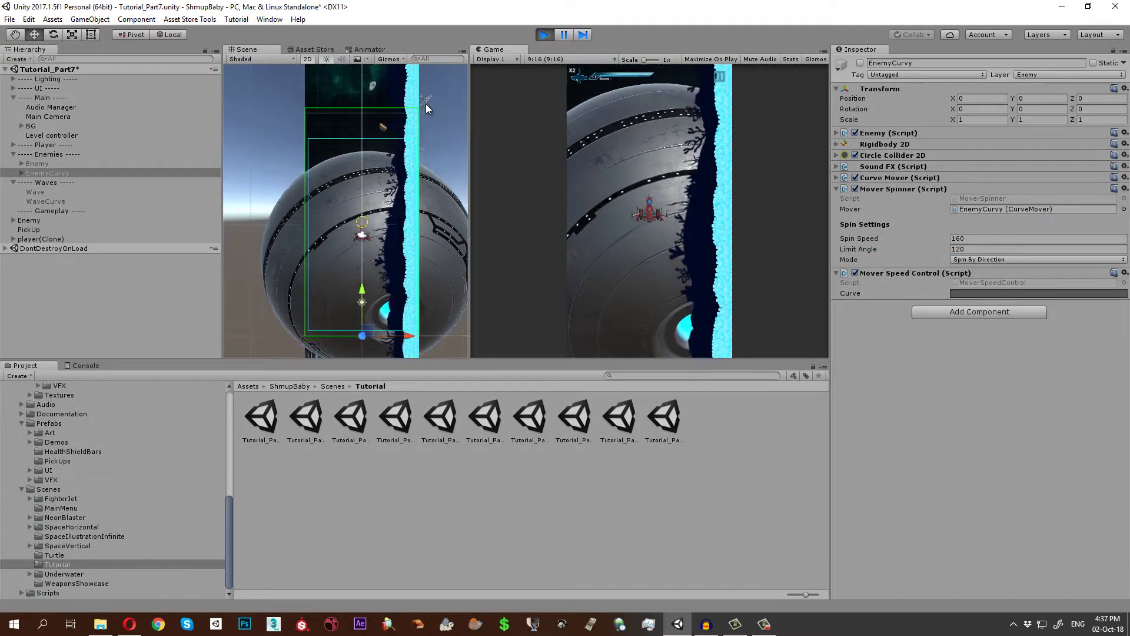
left_click(546, 35)
left_click(1023, 293)
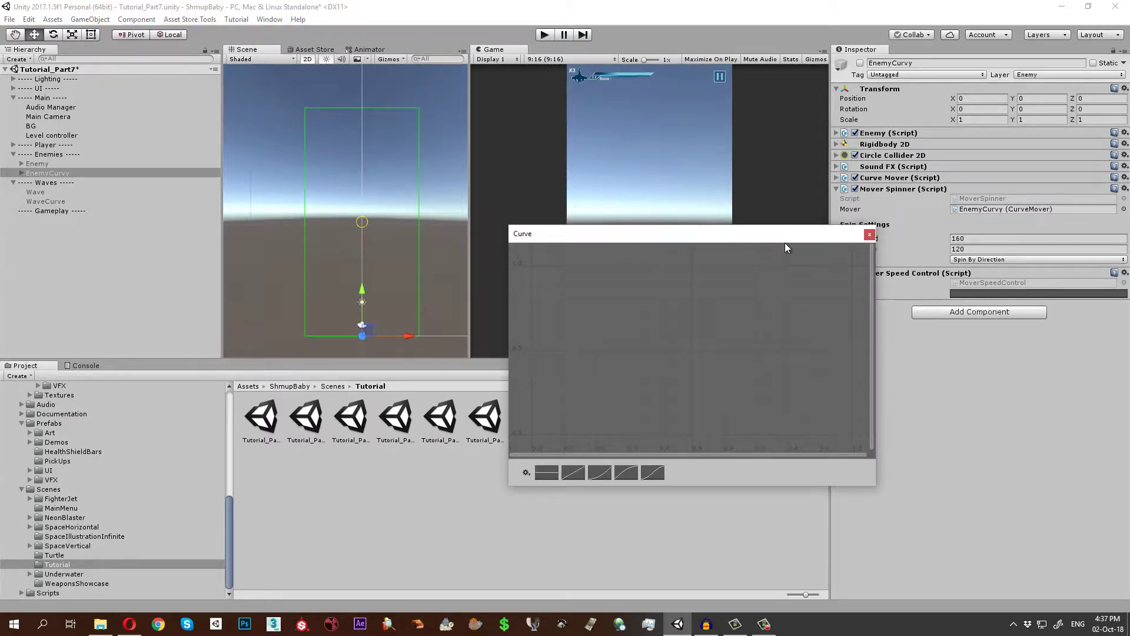
Apply the flat 1.0 curve preset, test-play it, and reopen the speed curve editor
left_click(543, 473)
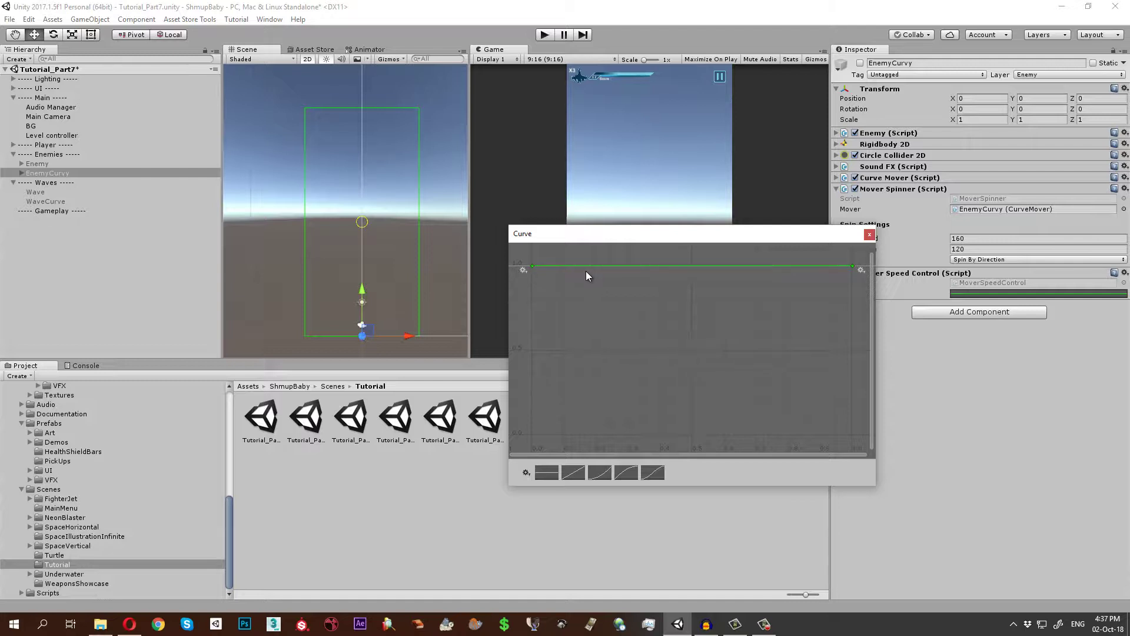
left_click(544, 35)
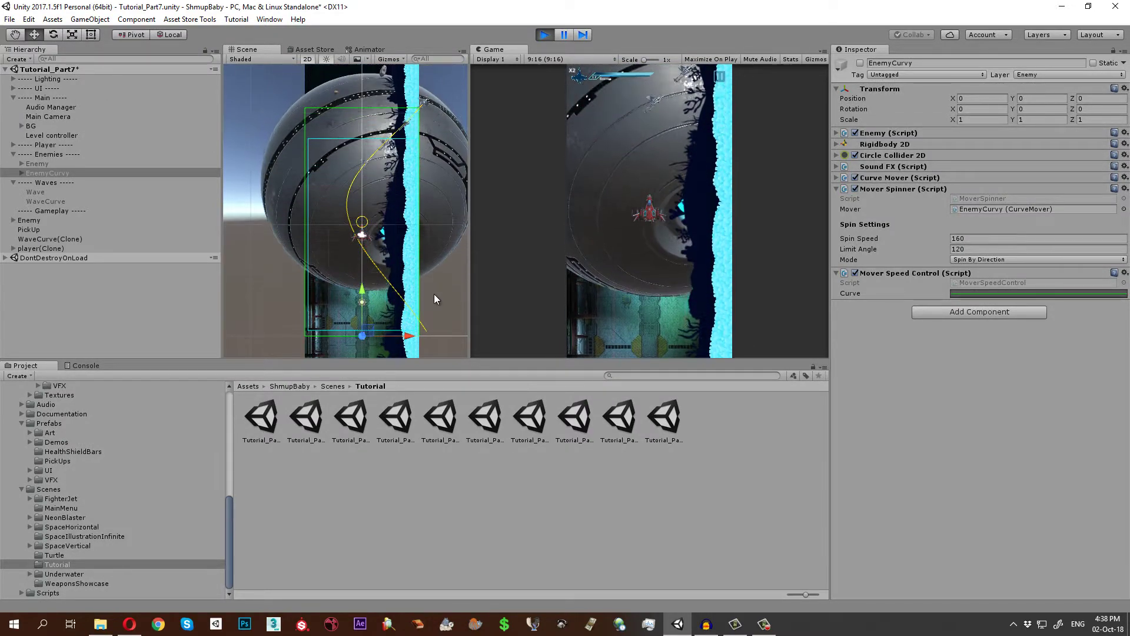
key("ctrl+p")
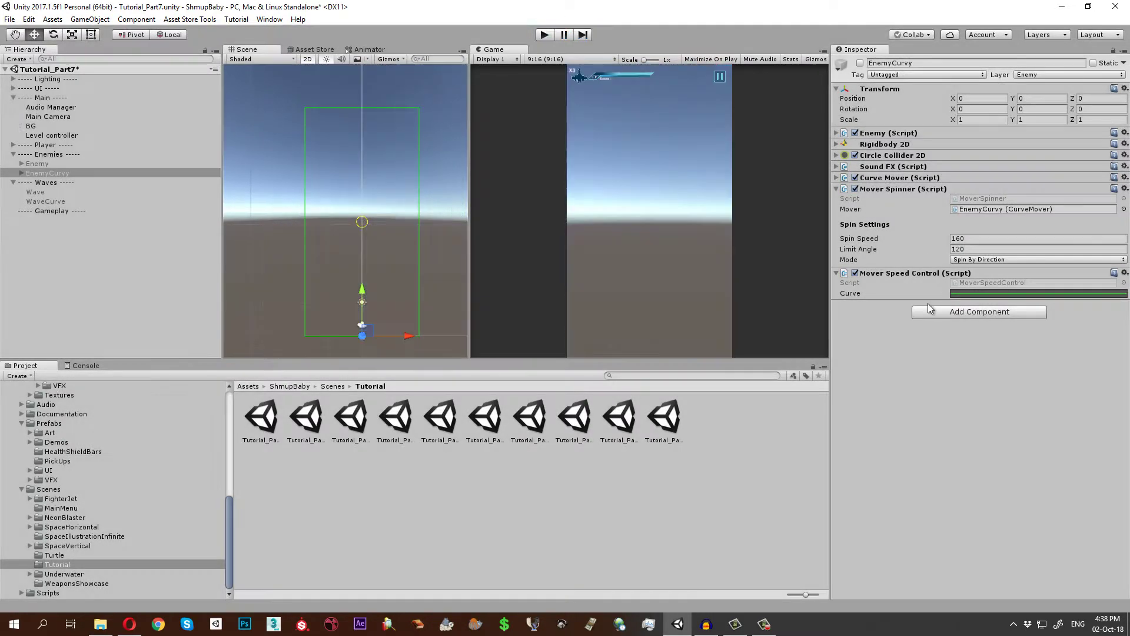
left_click(977, 296)
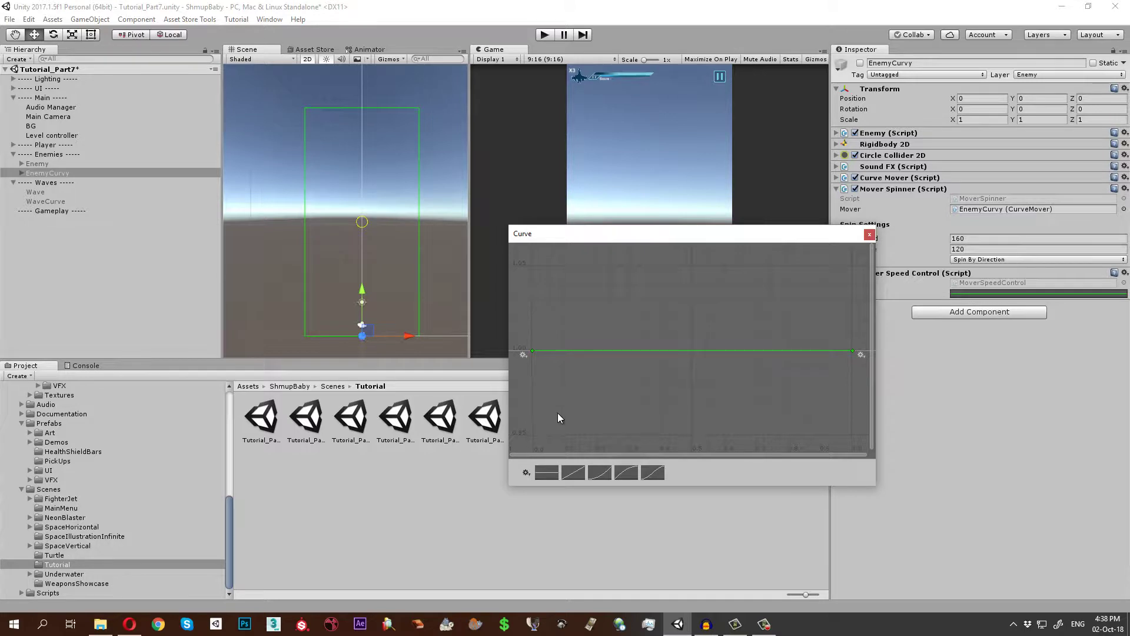
Apply the ease-in curve preset with Ping Pong wrapping after the end key, then start a test play
left_click(601, 472)
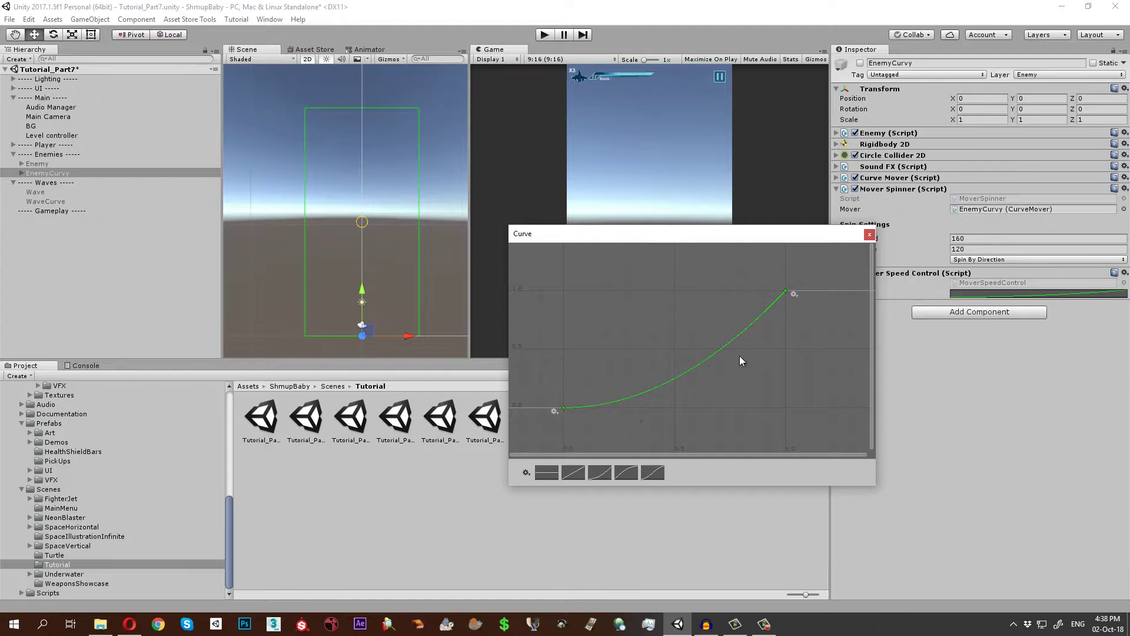
left_click(799, 296)
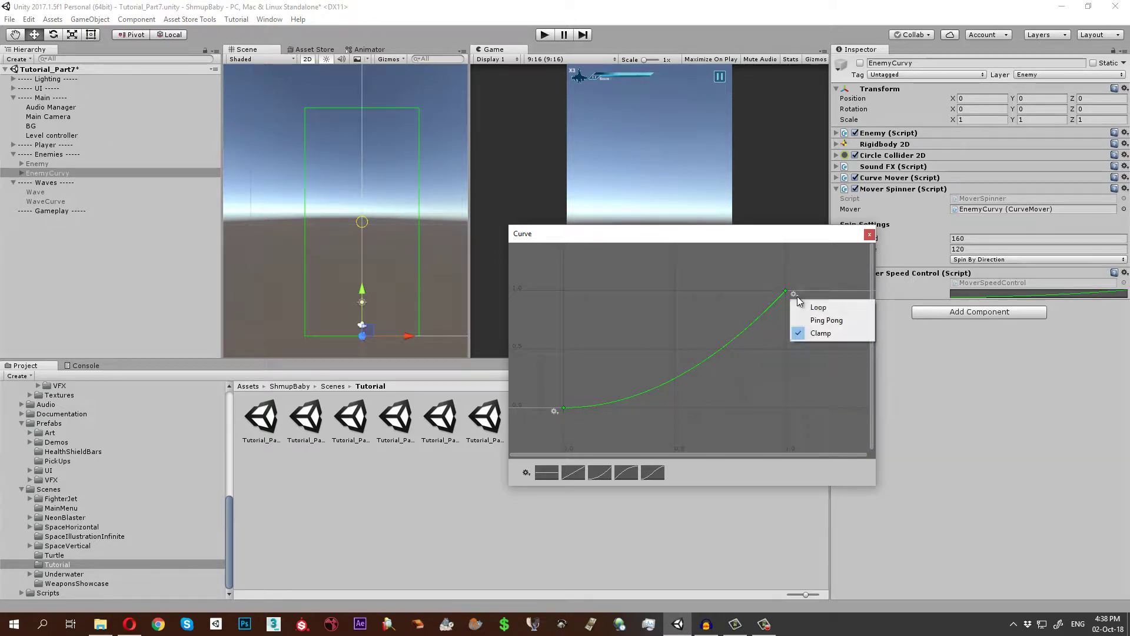
left_click(831, 321)
mouse_move(736, 388)
middle_mouse_down()
mouse_move(639, 357)
mouse_move(720, 376)
middle_mouse_up()
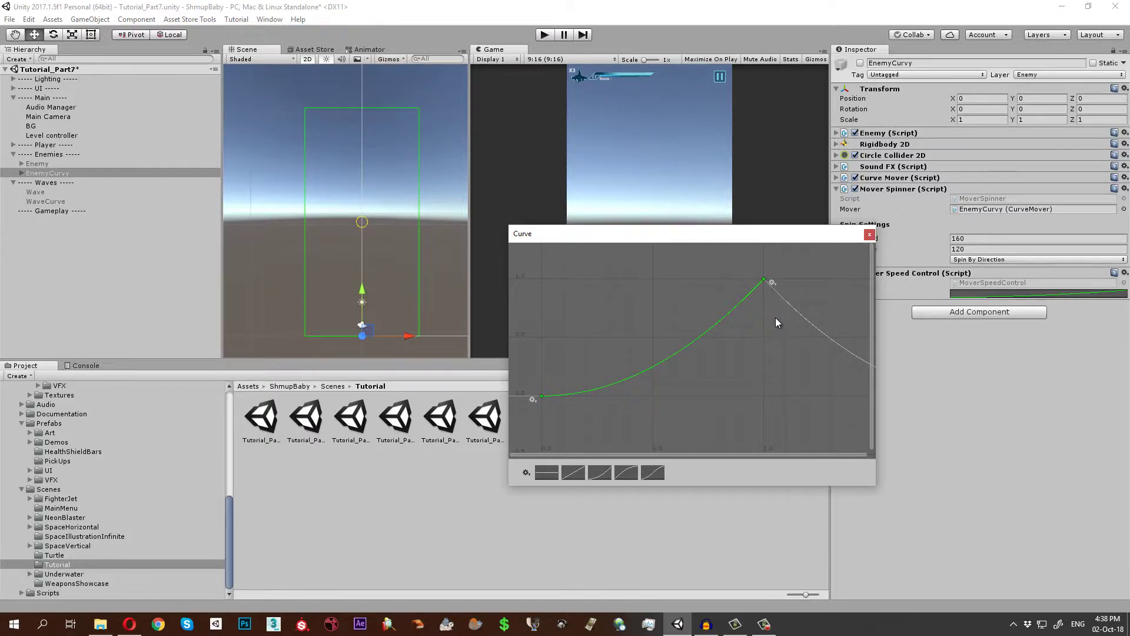
middle_click_drag(775, 322, 569, 369)
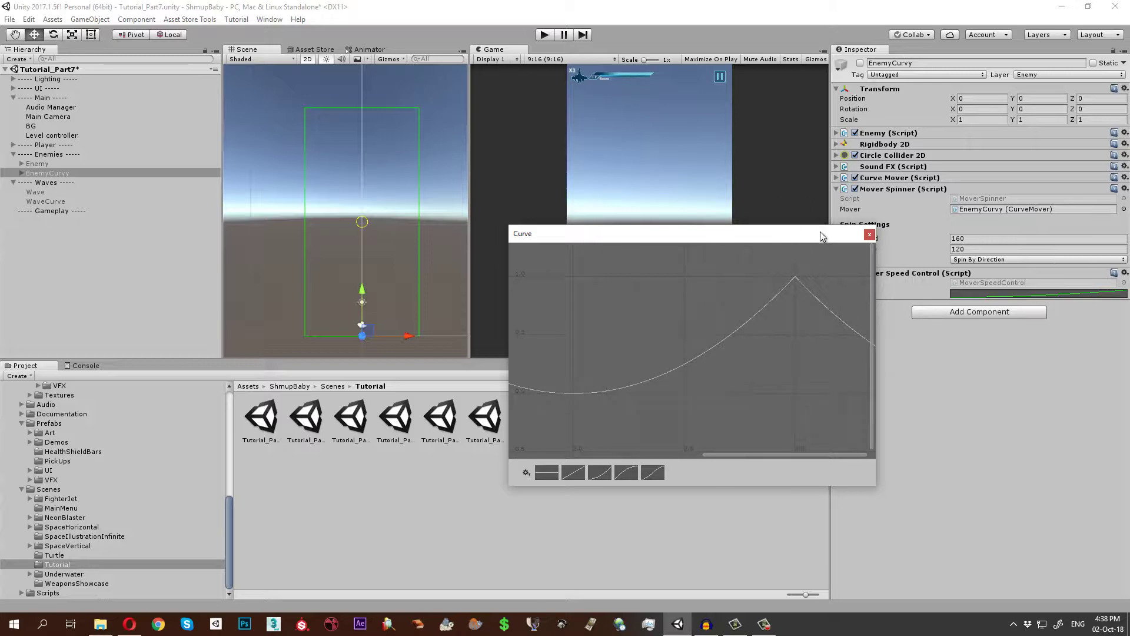
left_click(869, 235)
left_click(543, 35)
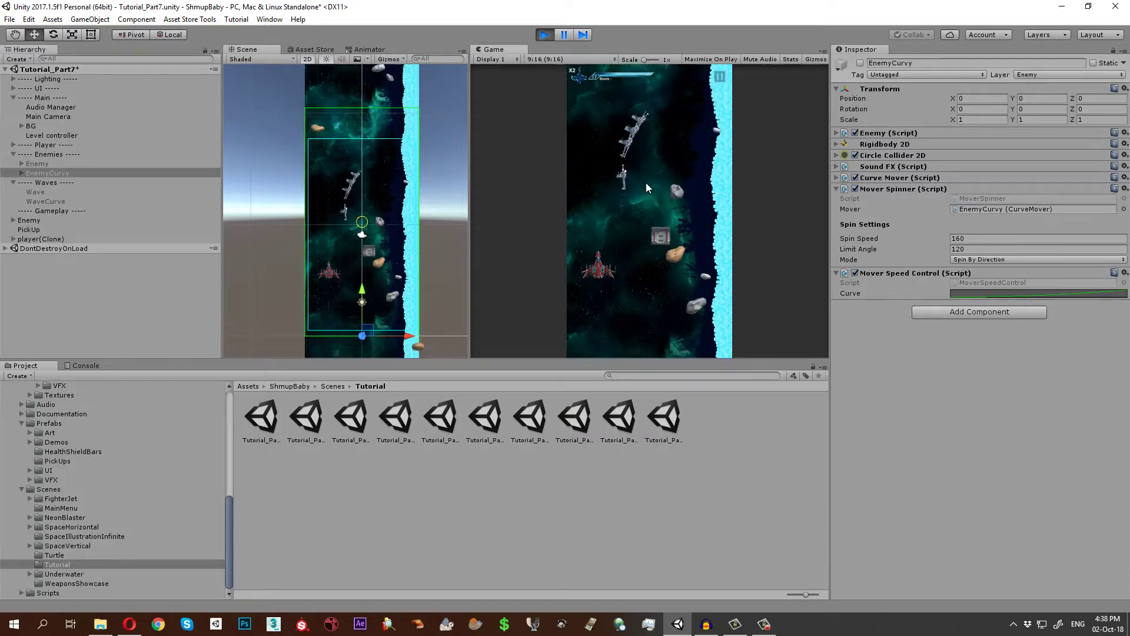
Stop the test, flatten the end key's tangent, raise the peak key, and lift the first key to 0.312
left_click(545, 35)
left_click(1011, 293)
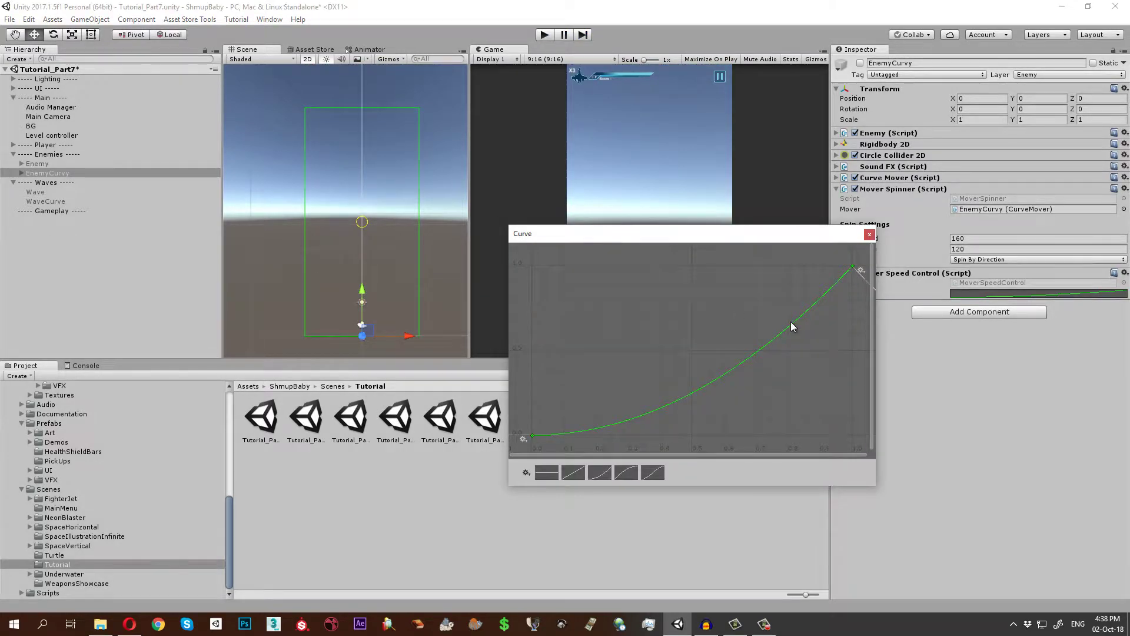
scroll(790, 322, "right", 5)
left_click_drag(671, 293, 622, 271)
mouse_move(691, 271)
left_mouse_down()
mouse_move(685, 231)
mouse_move(696, 327)
mouse_move(697, 274)
left_mouse_up()
scroll(675, 362, "down", 2)
middle_click_drag(673, 359, 687, 323)
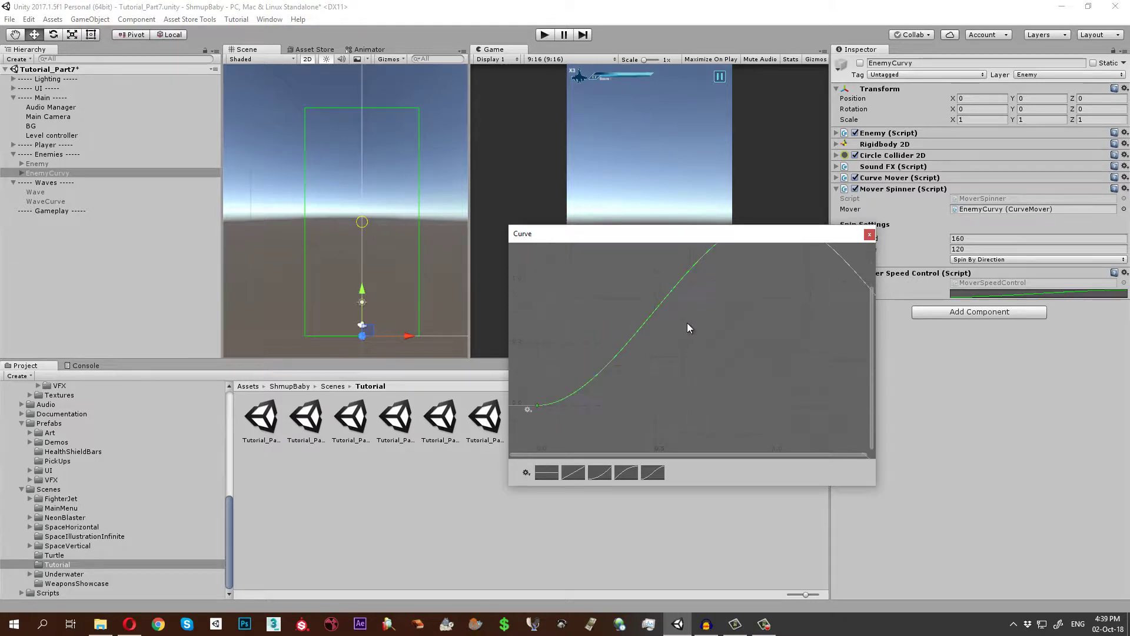
scroll(625, 361, "down", 2)
left_click_drag(588, 386, 590, 349)
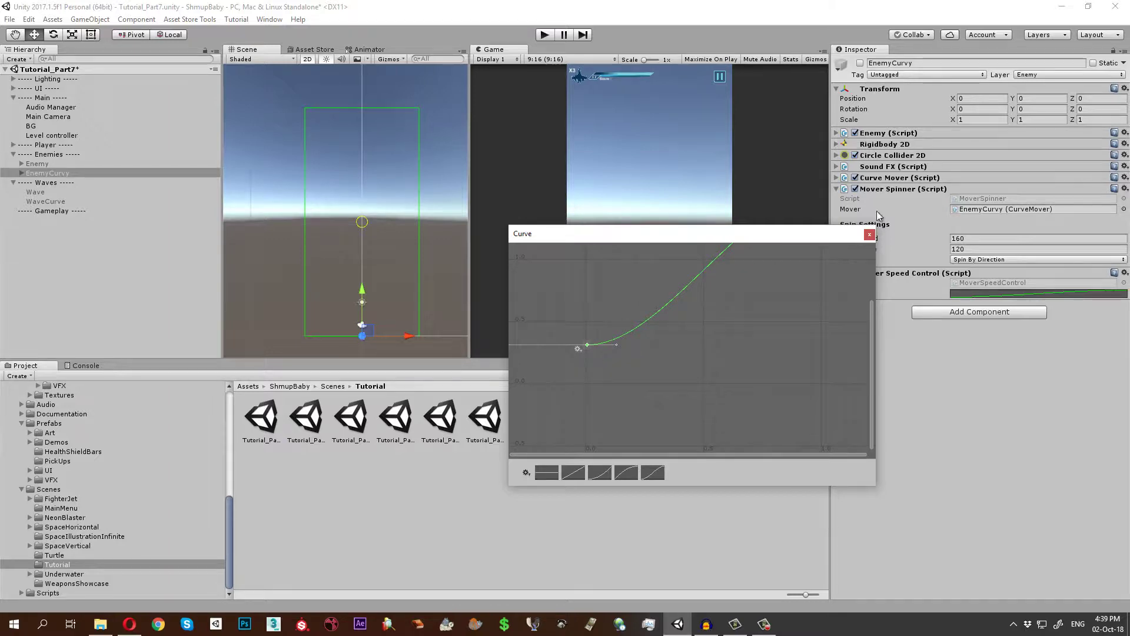
Close the curve editor and run another test play of the adjusted curve
left_click(869, 234)
left_click(545, 35)
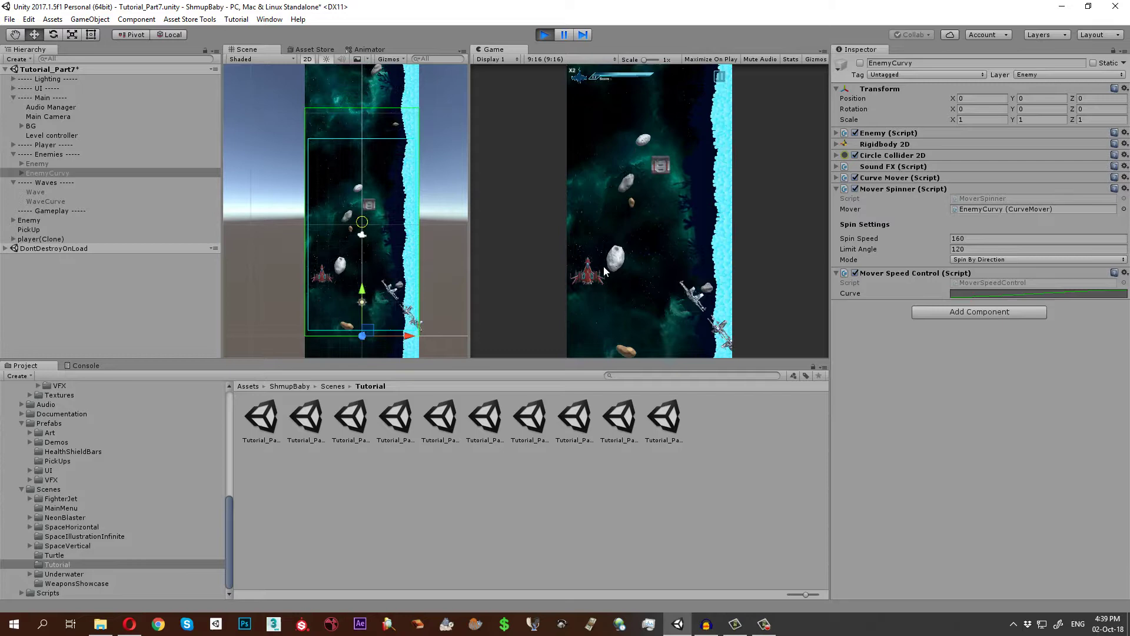
left_click(547, 36)
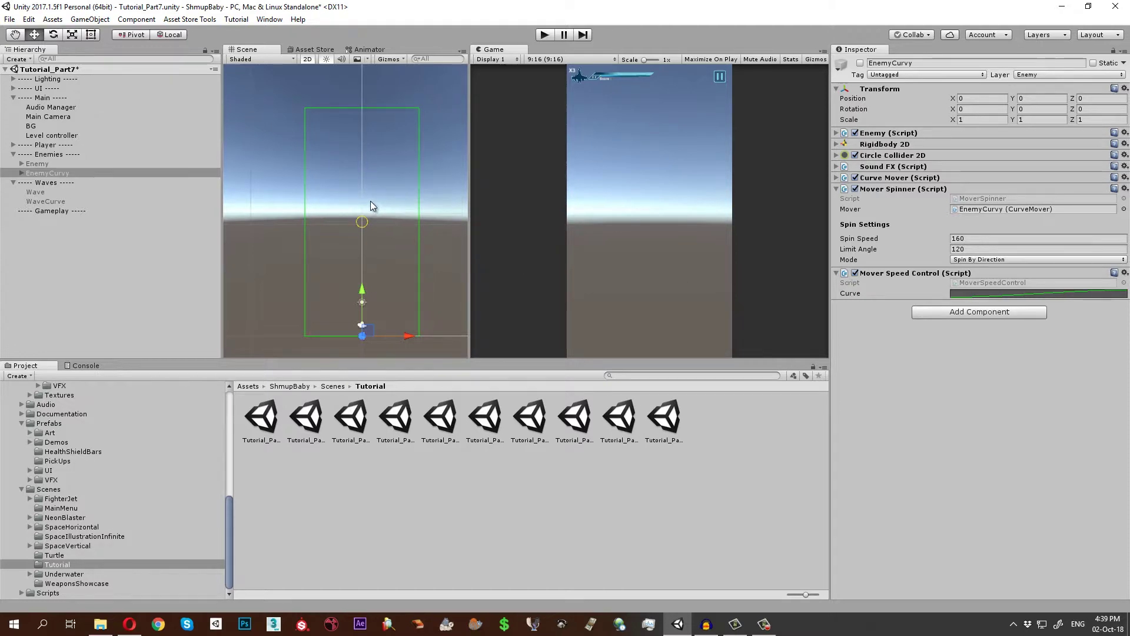
In the draw.io diagram, grey out Mover Speed Control, Mover Spinner and both Direction Sprite Swap shapes
left_click(128, 623)
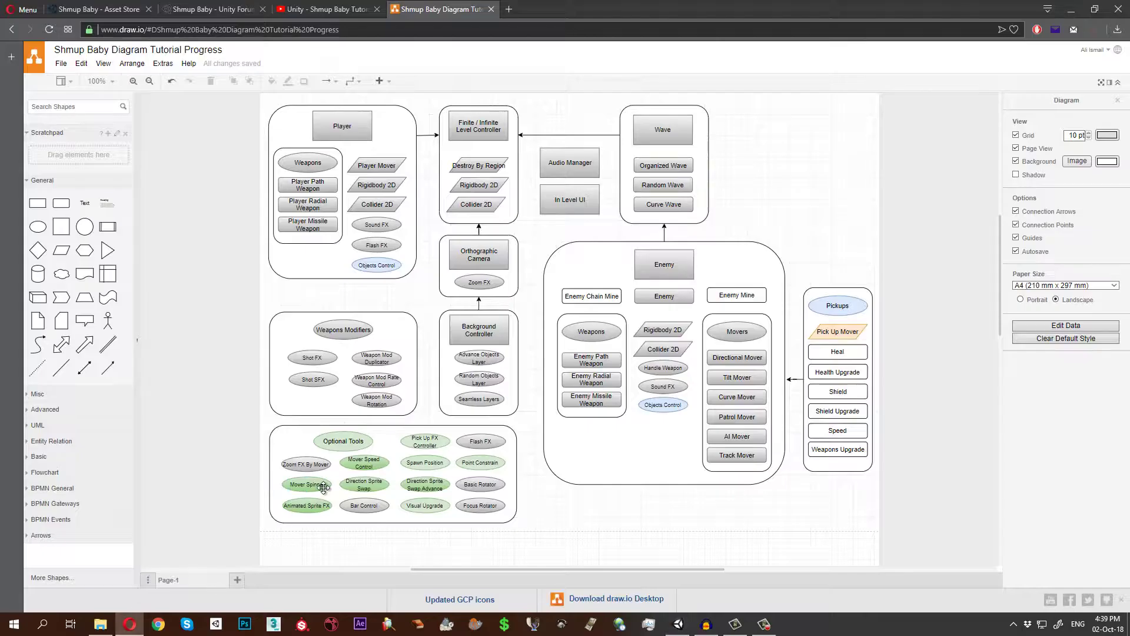
left_click(360, 465)
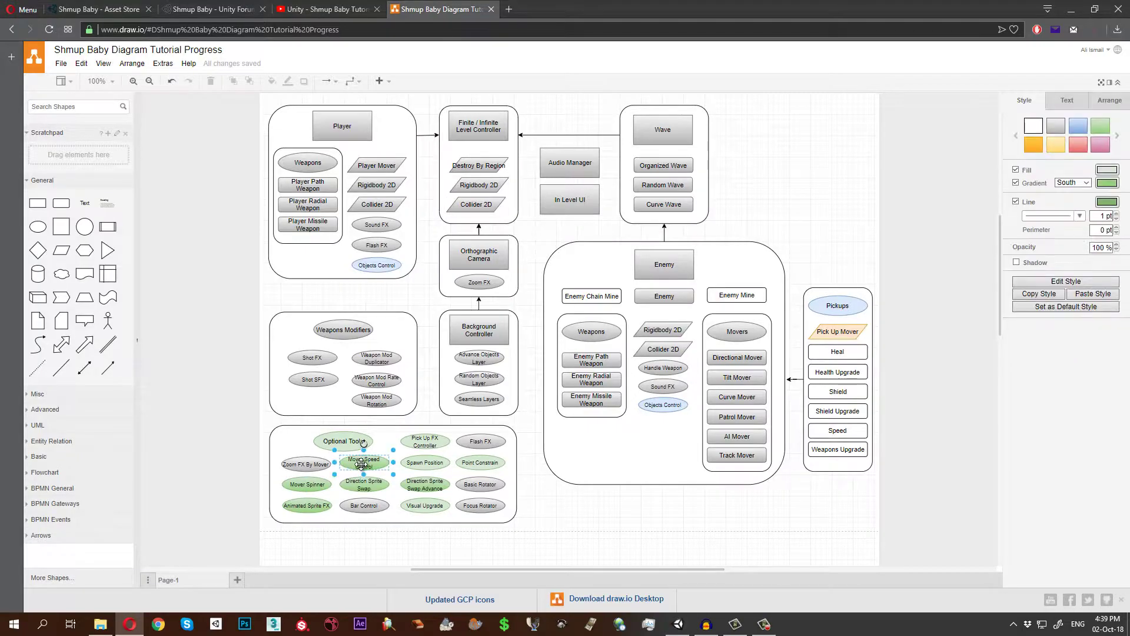
left_click(309, 486, "shift")
left_click(1056, 125)
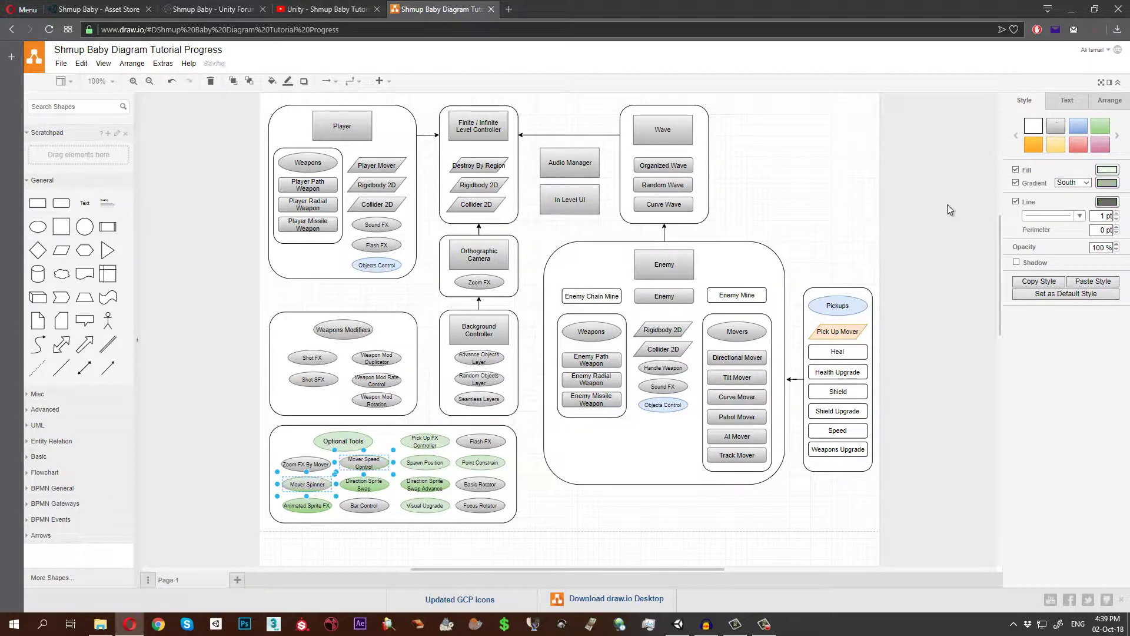
left_click(365, 486)
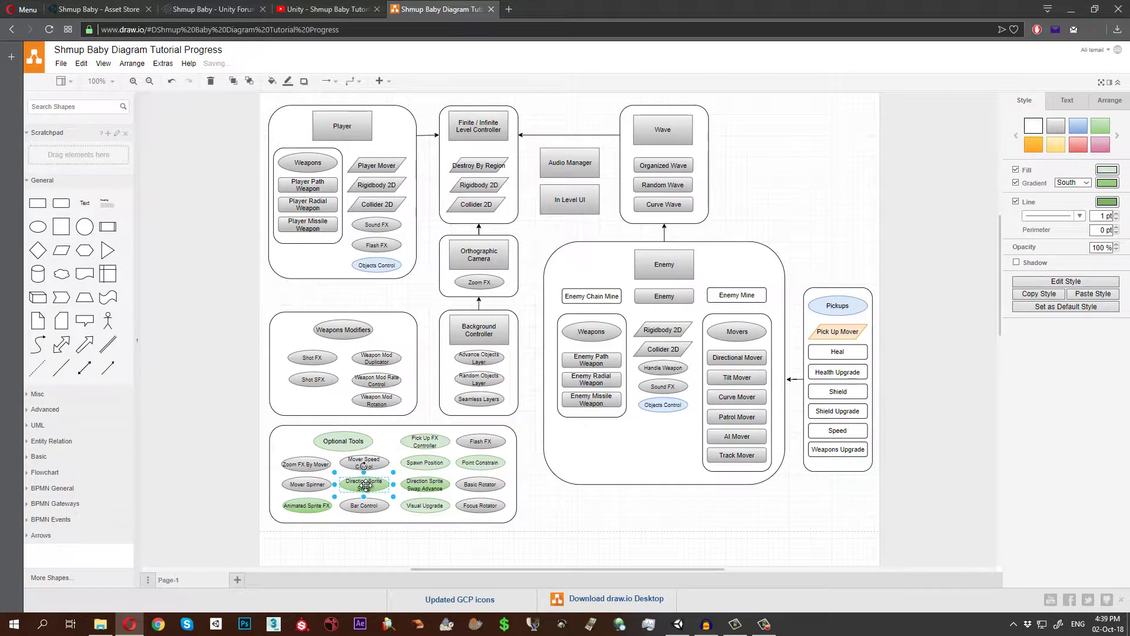
left_click(424, 485, "shift")
left_click(1049, 134)
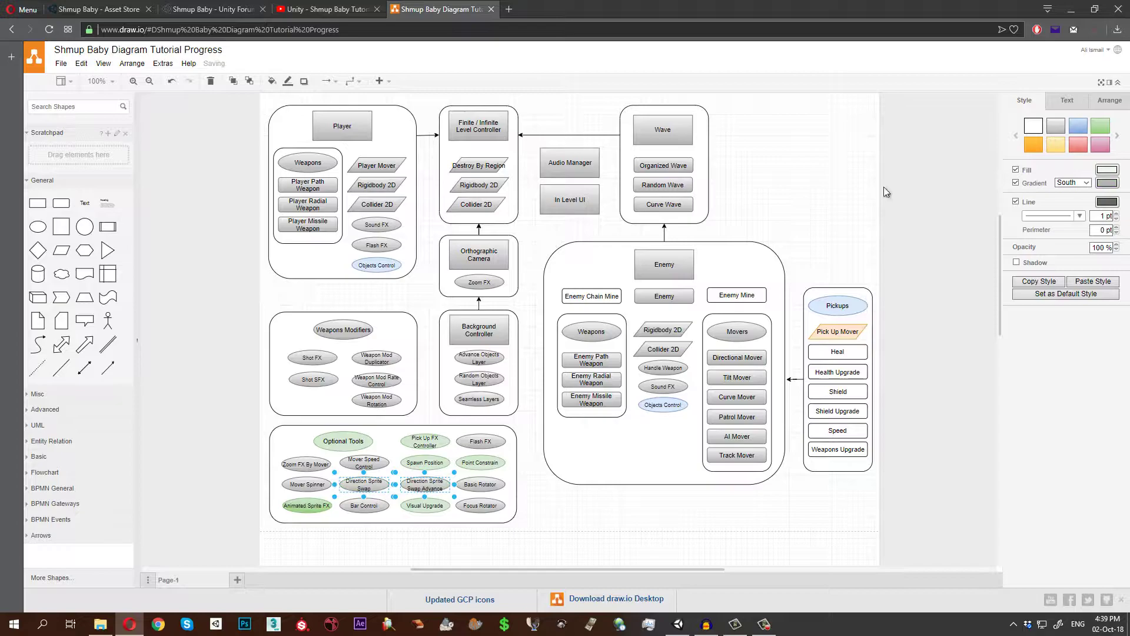
left_click(433, 537)
key("alt+Tab")
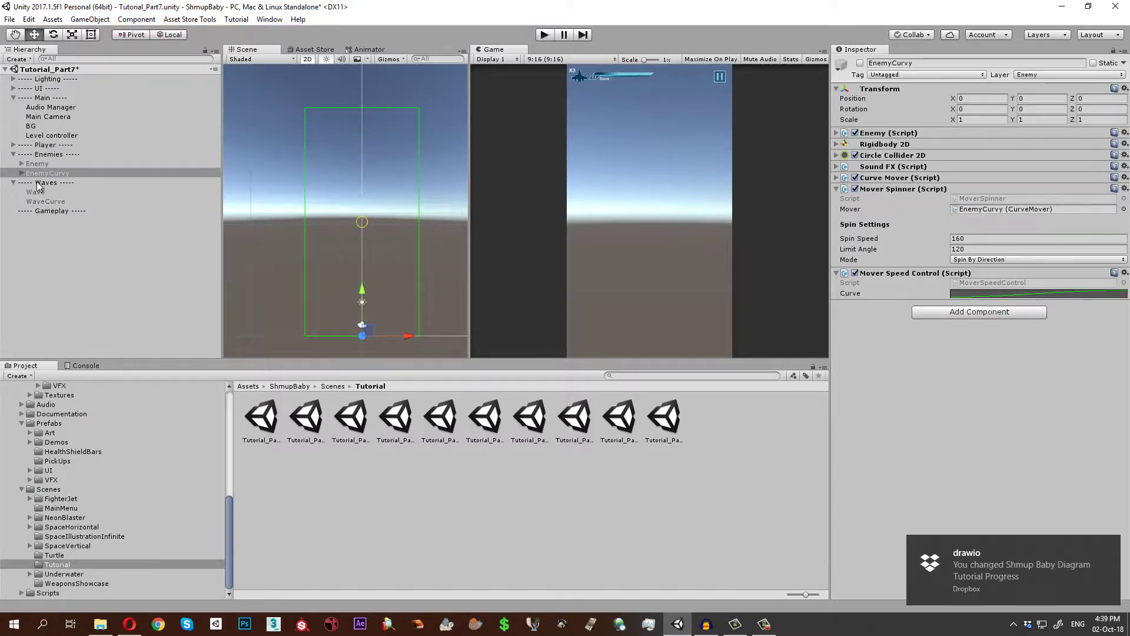
Expand the player in the hierarchy and activate it so the ship shows
left_click(14, 154)
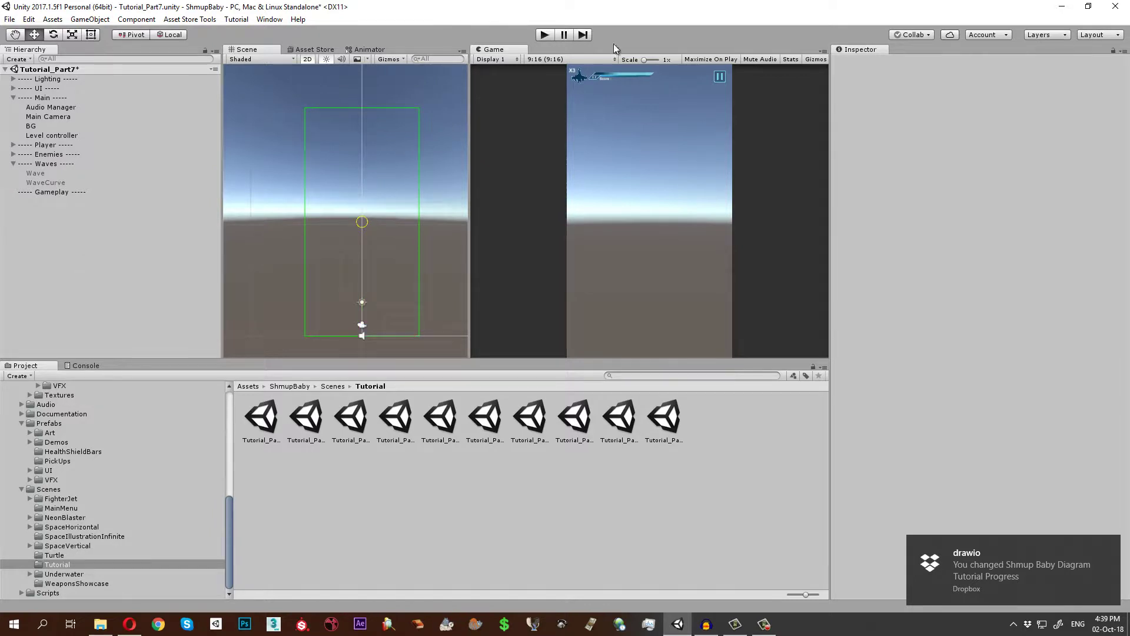
left_click(13, 145)
left_click(36, 154)
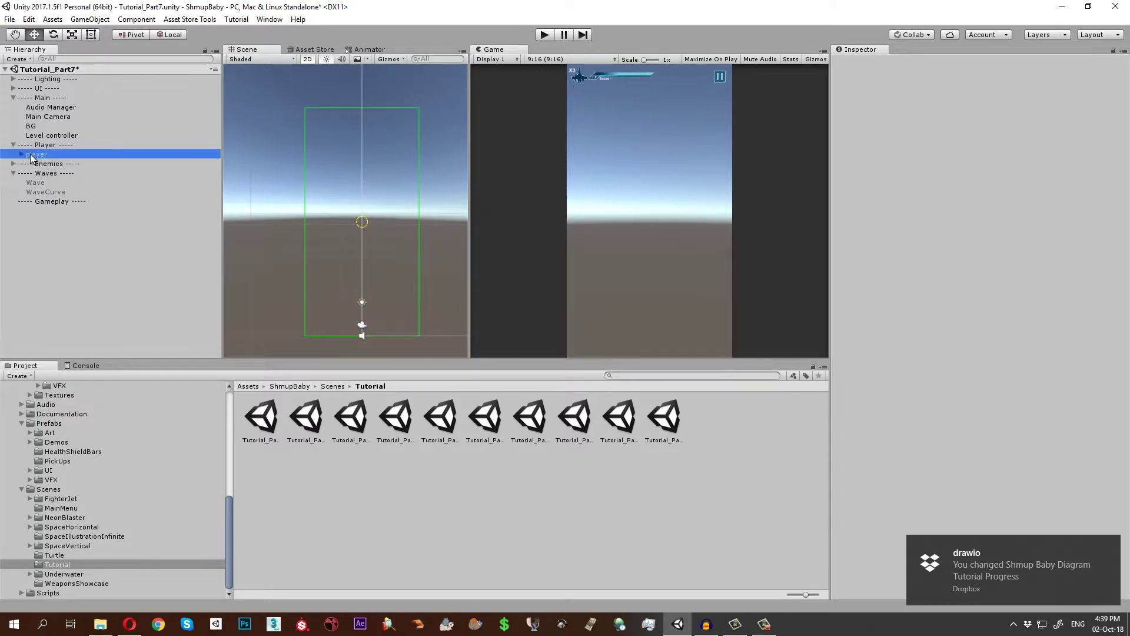
left_click(22, 155)
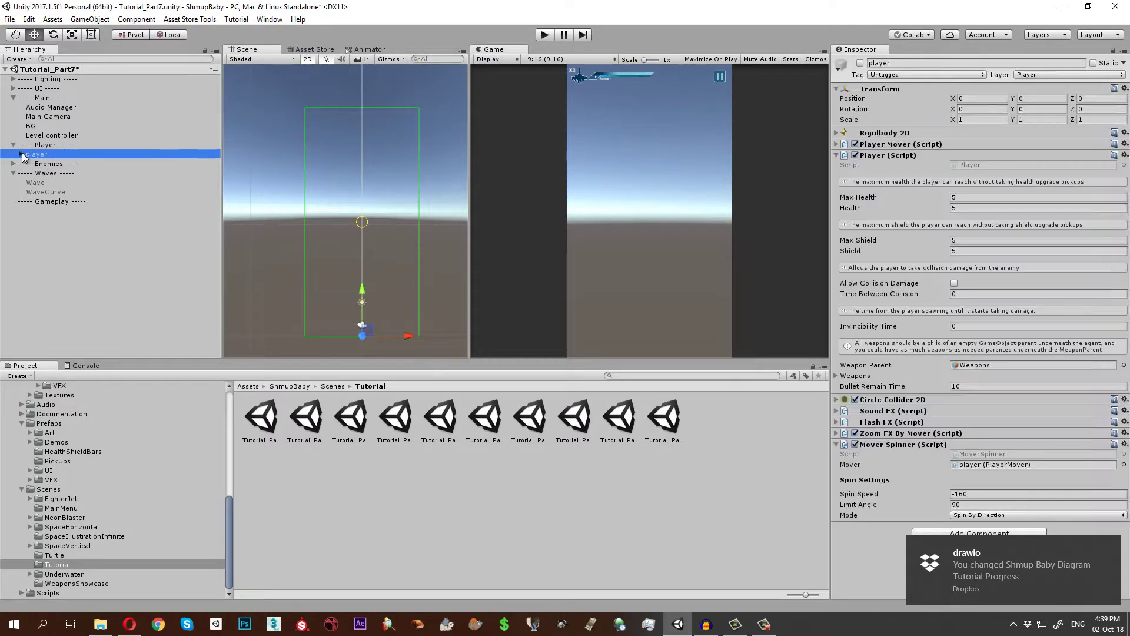
left_click(130, 624)
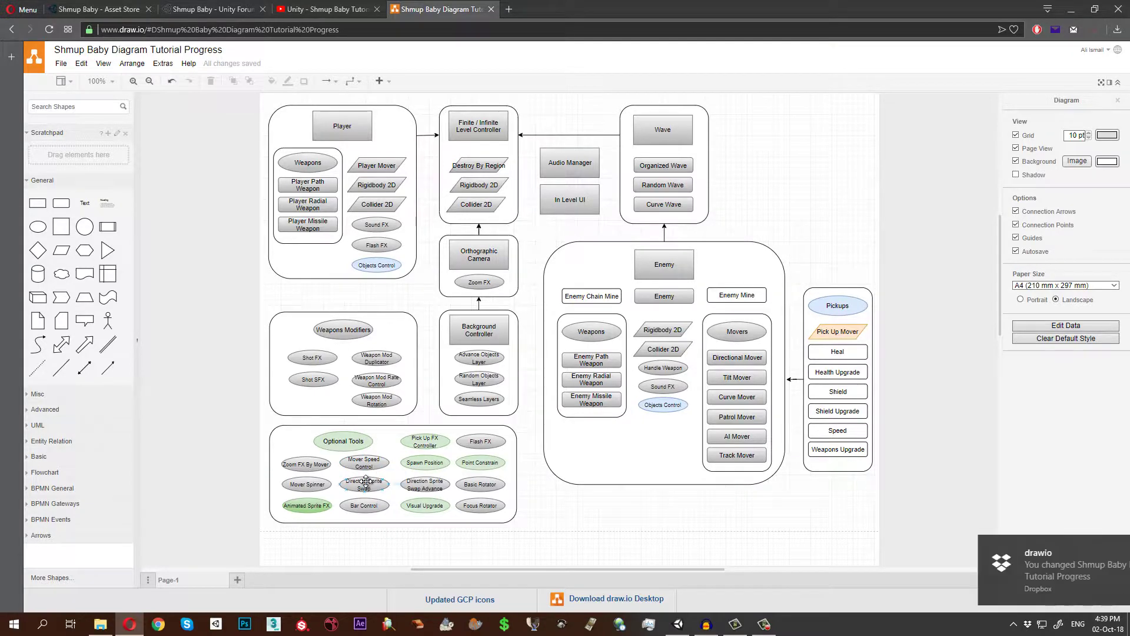
key("alt+Tab")
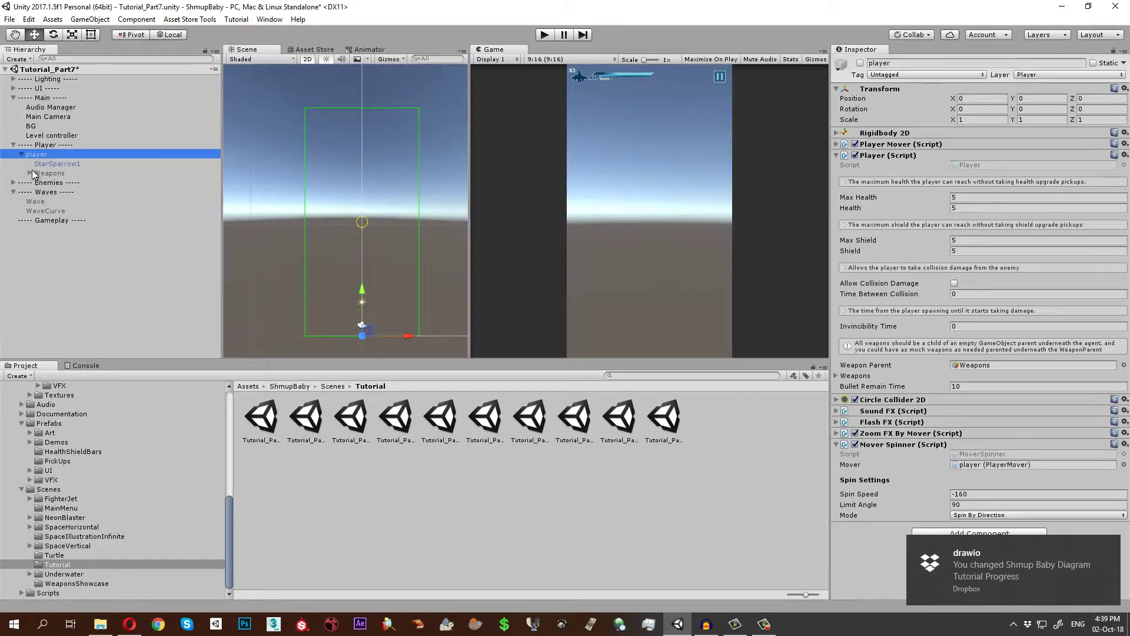
left_click(50, 173)
left_click(37, 154)
left_click(860, 63)
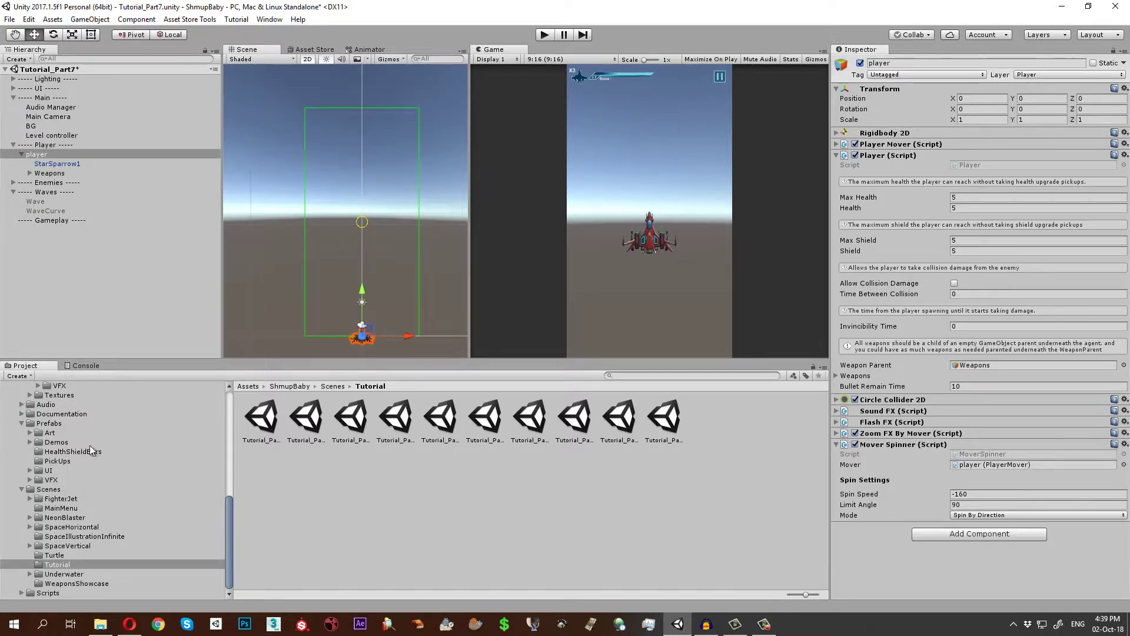
Add the Spaceship1 sprite as a child of player, scaled to 0.5 on X, Y and Z
scroll(94, 452, "up", 5)
scroll(106, 477, "up", 3)
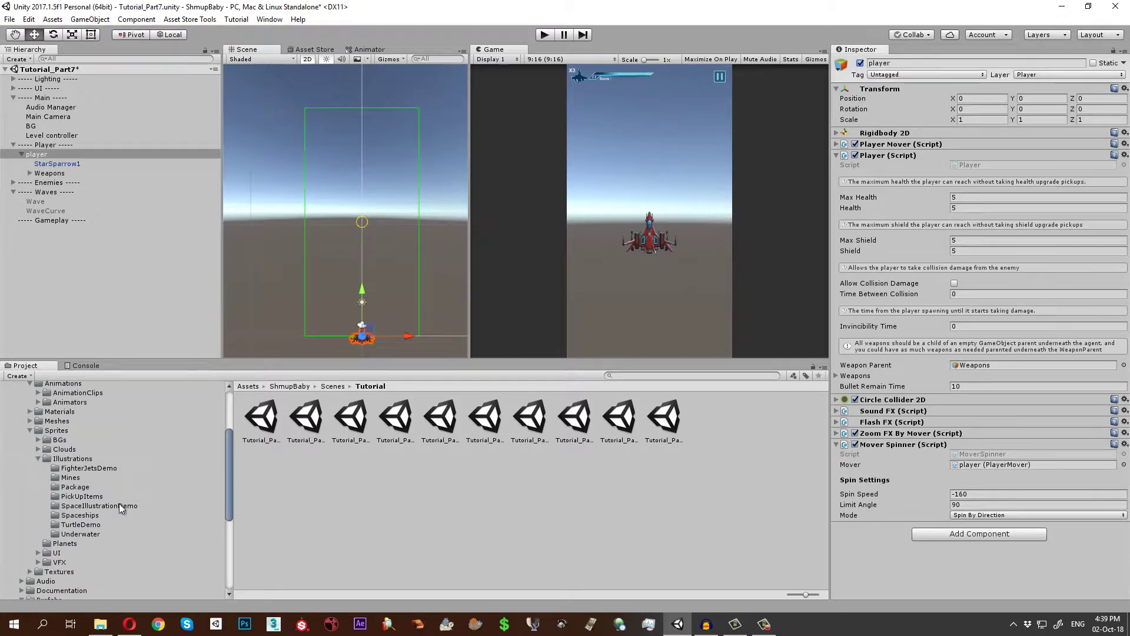
left_click(80, 515)
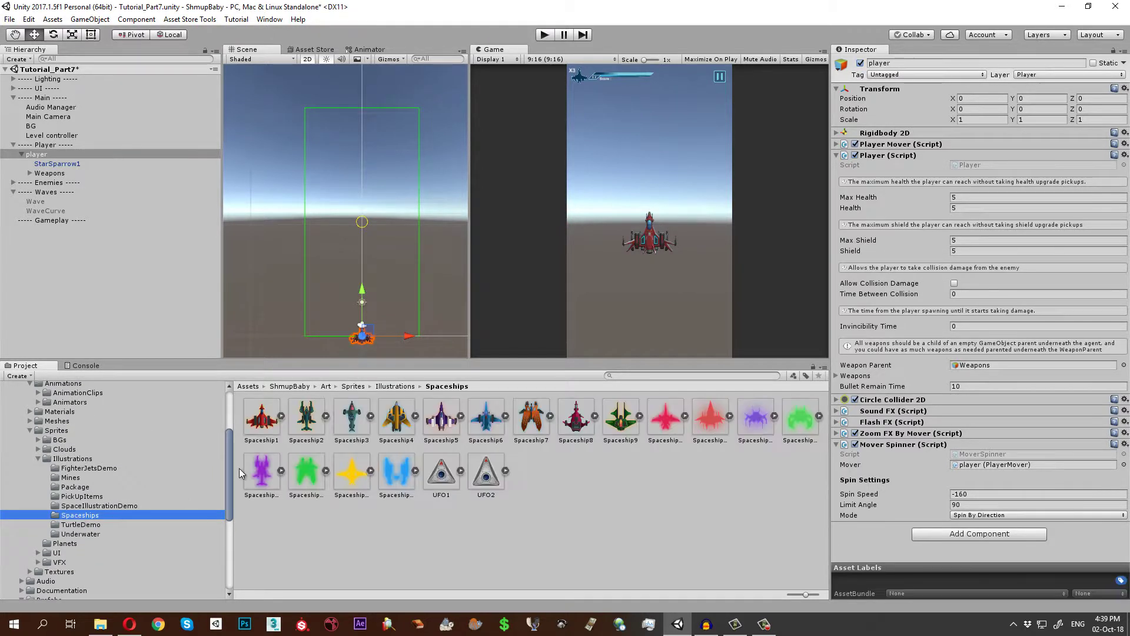
left_click_drag(259, 434, 66, 156)
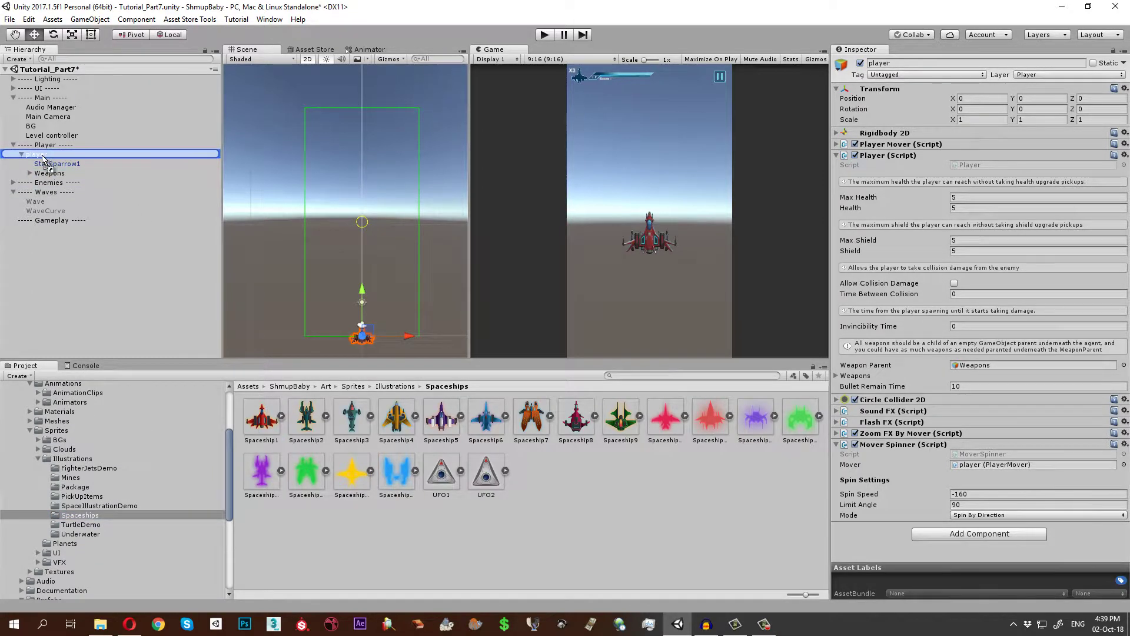
left_click(1004, 120)
type(".5")
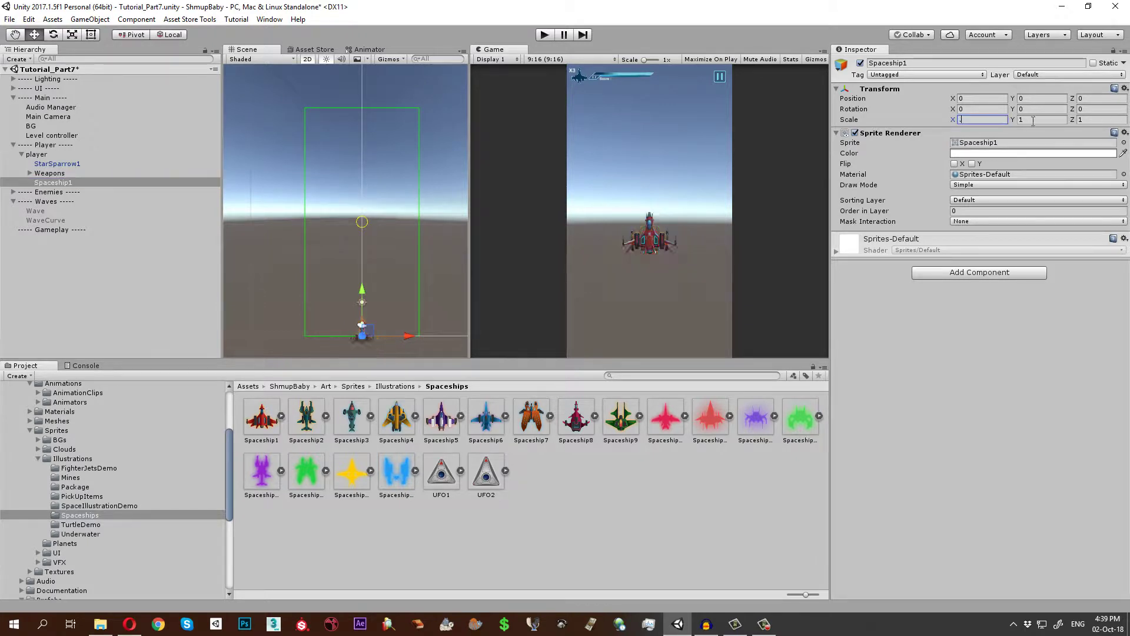
left_click(1042, 119)
type(".5")
left_click(1086, 119)
type(".5")
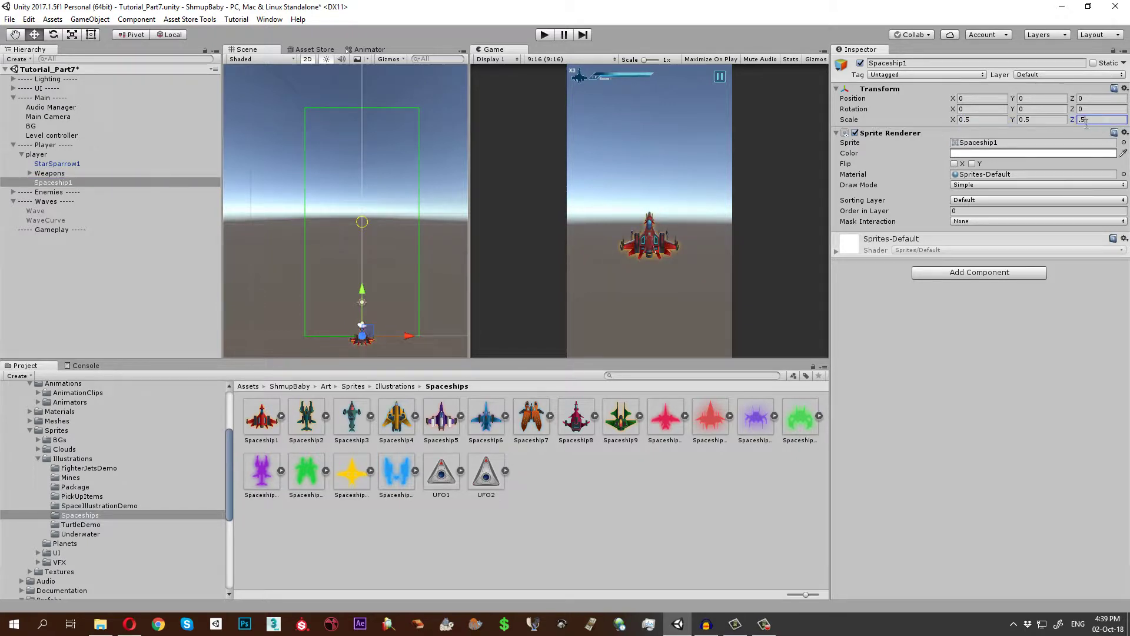
Deactivate the StarSparrow1 model and reselect the player
left_click(71, 165)
left_click(861, 63)
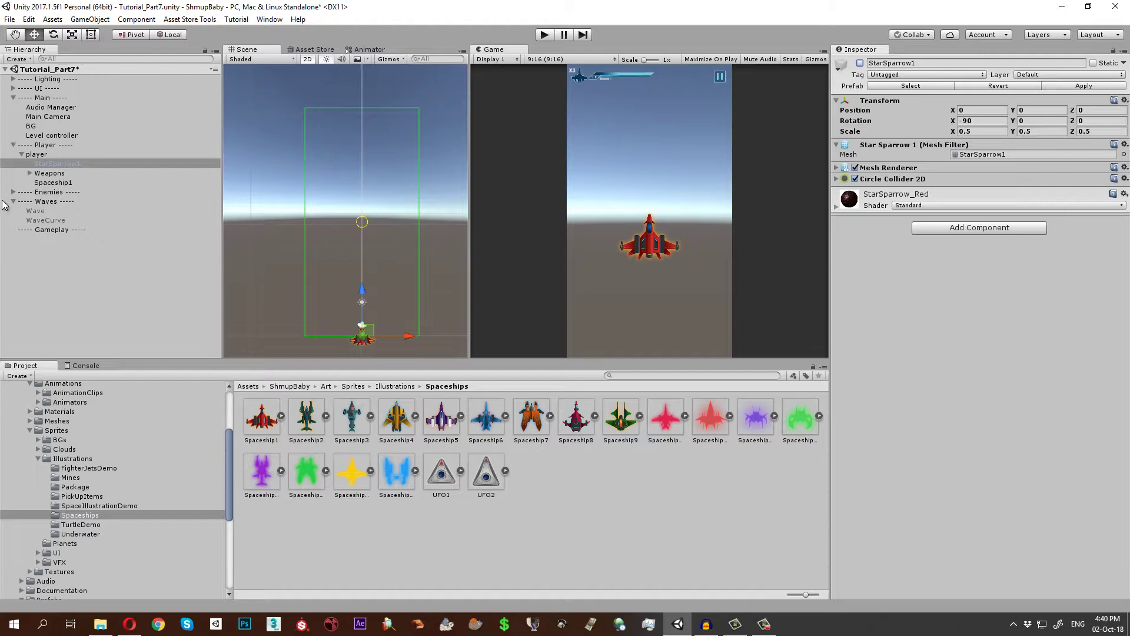
left_click(150, 155)
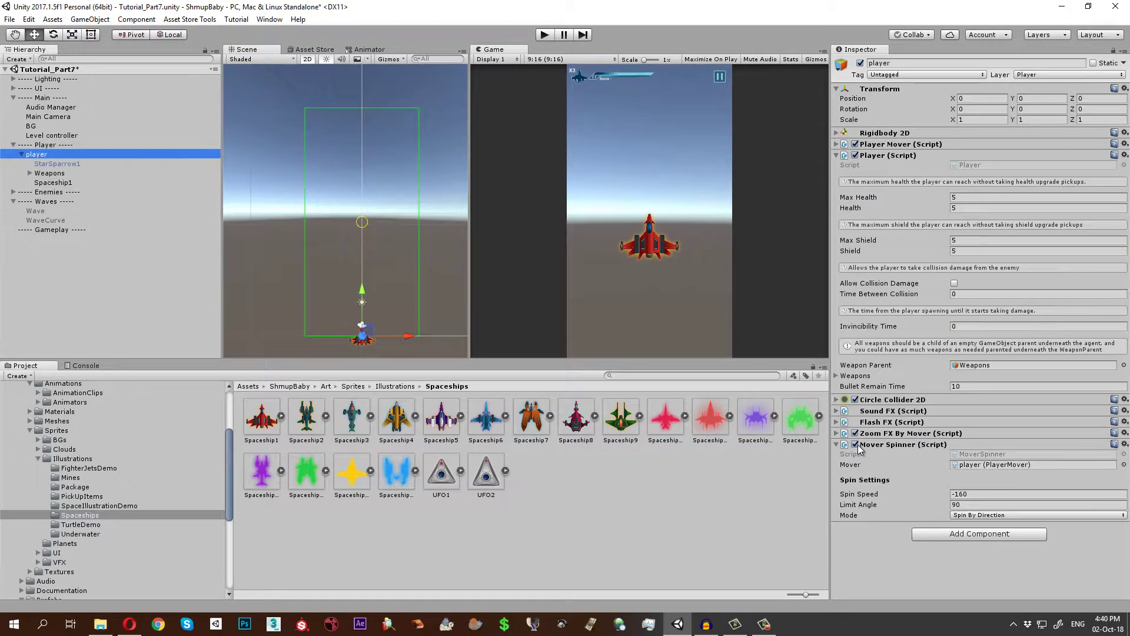
Run a quick test, then disable Mover Spinner and make Flash FX target Spaceship1
left_click(860, 63)
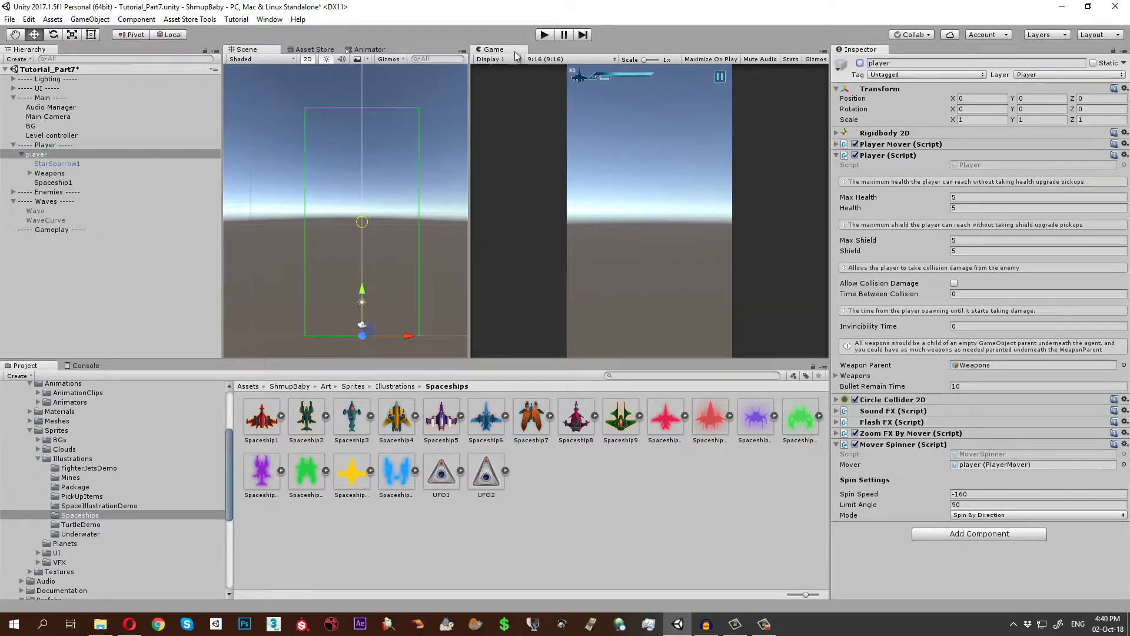
left_click(543, 37)
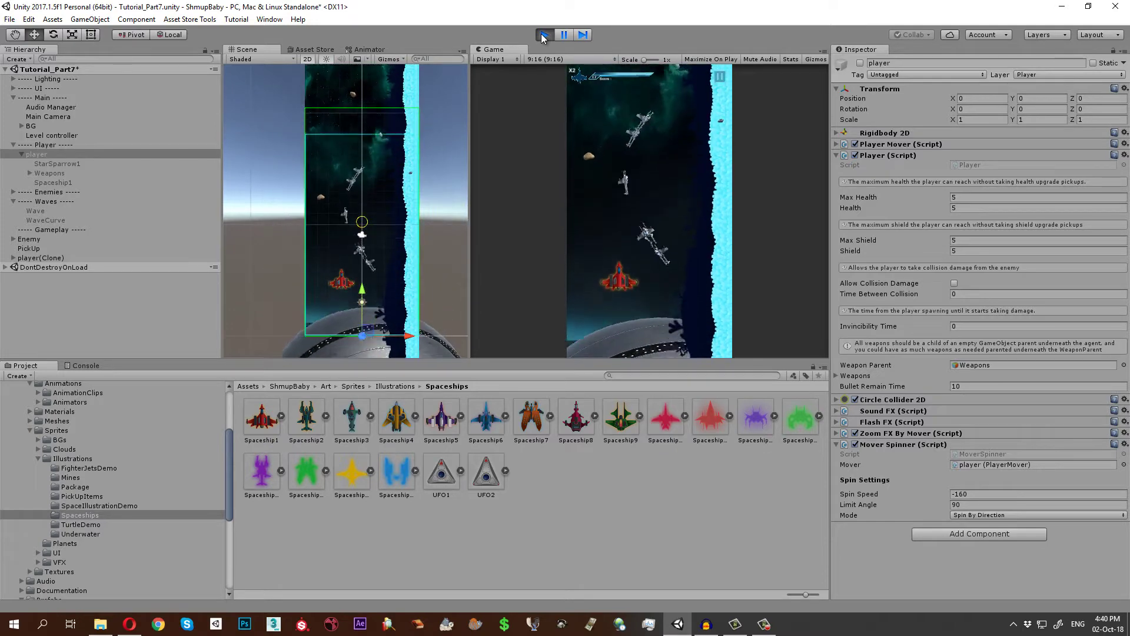
left_click(543, 35)
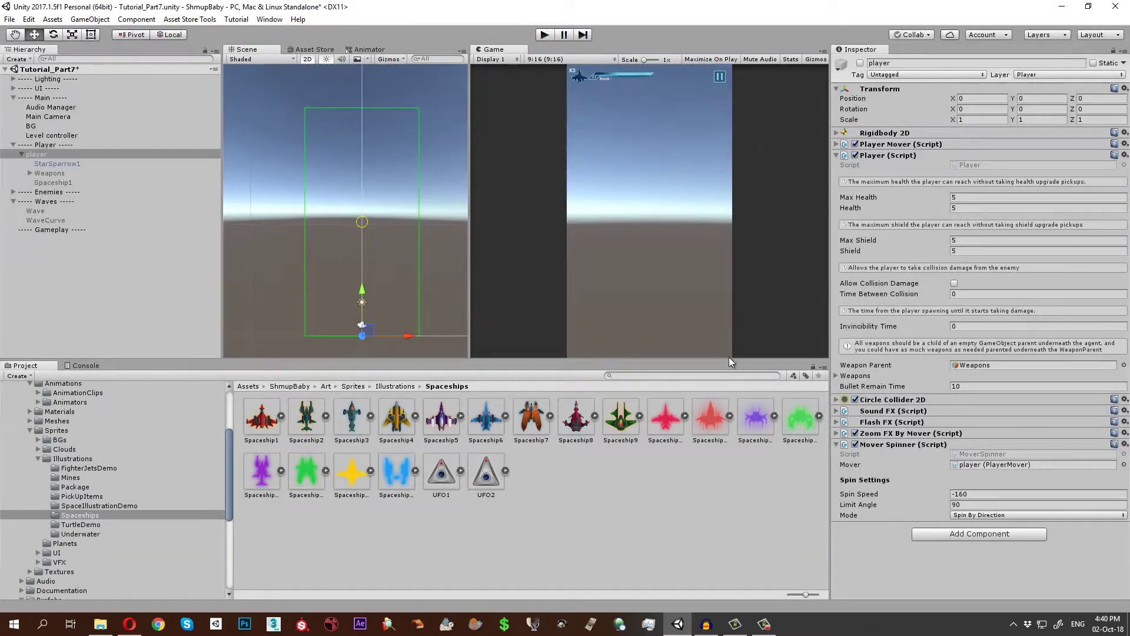
left_click(855, 445)
left_click(837, 446)
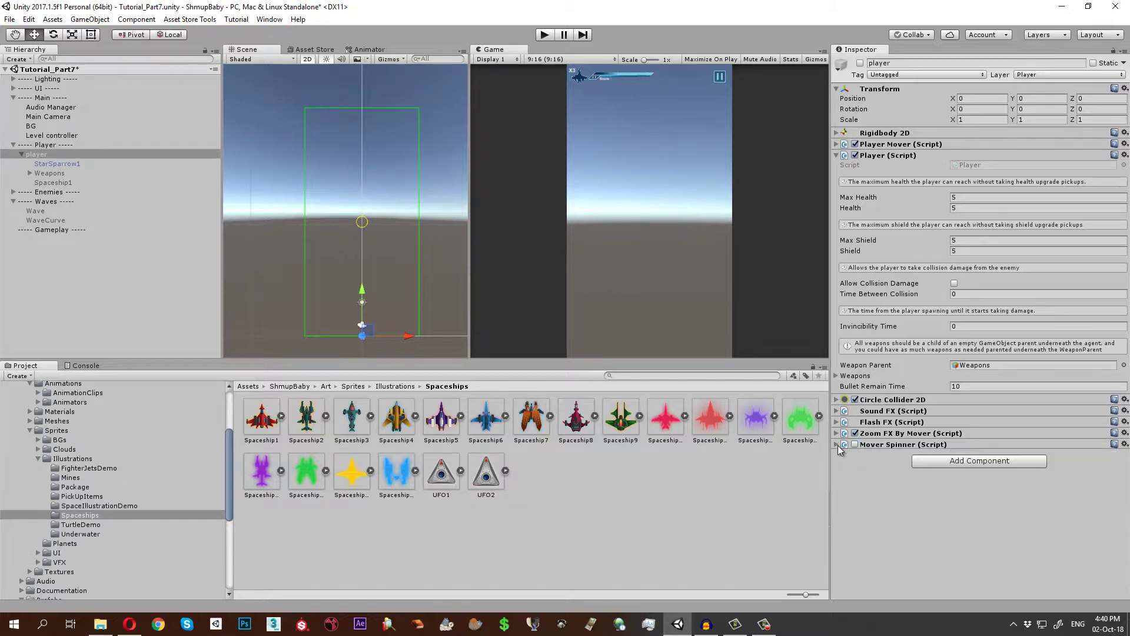
left_click(837, 423)
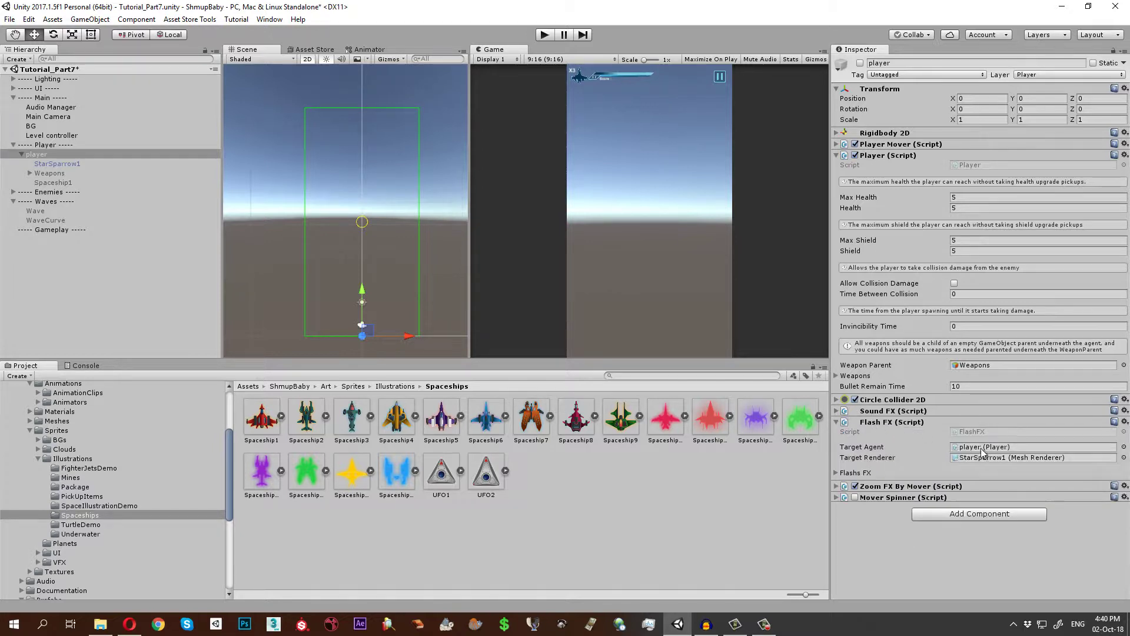
left_click_drag(79, 183, 1007, 457)
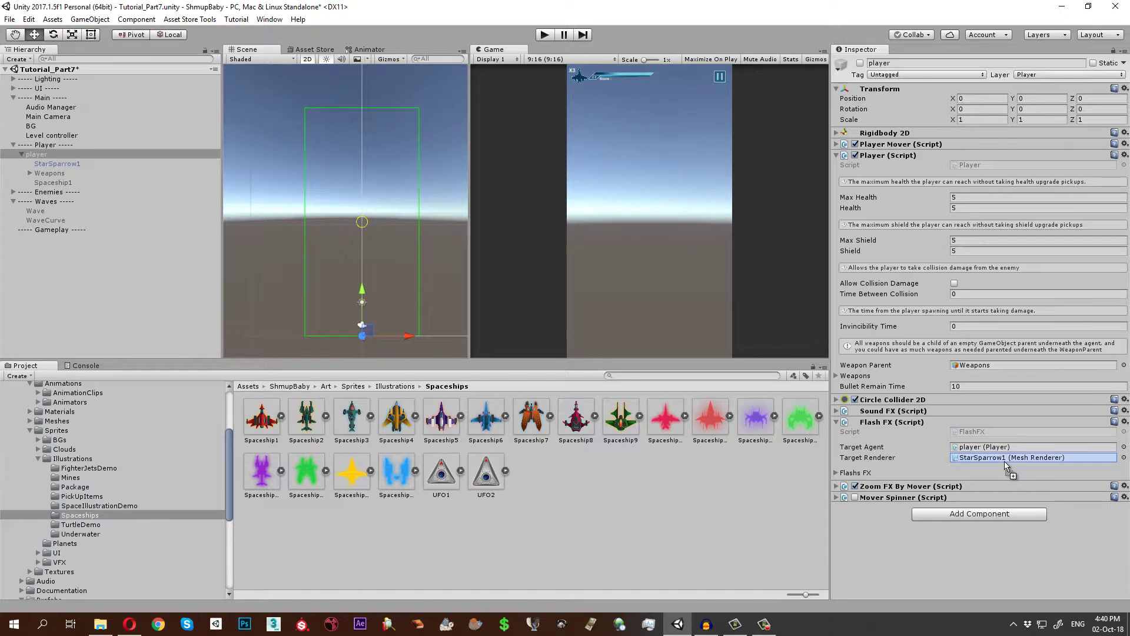
left_click(837, 423)
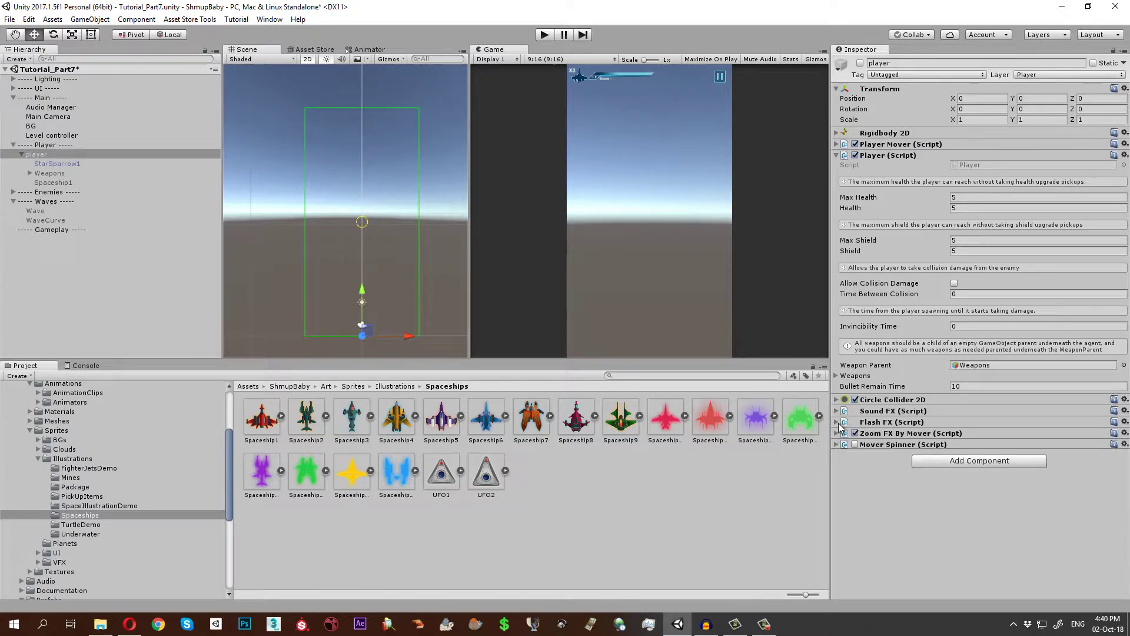
Add a Direction Sprite Swap with player as mover and Spaceship1 as target renderer
left_click(966, 461)
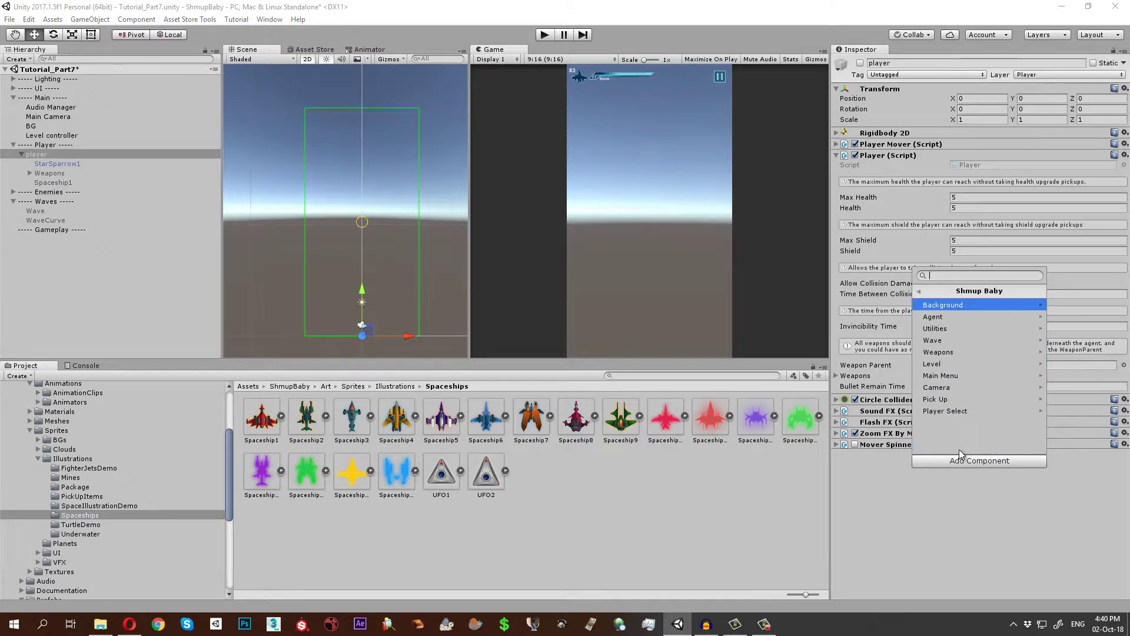
left_click(958, 317)
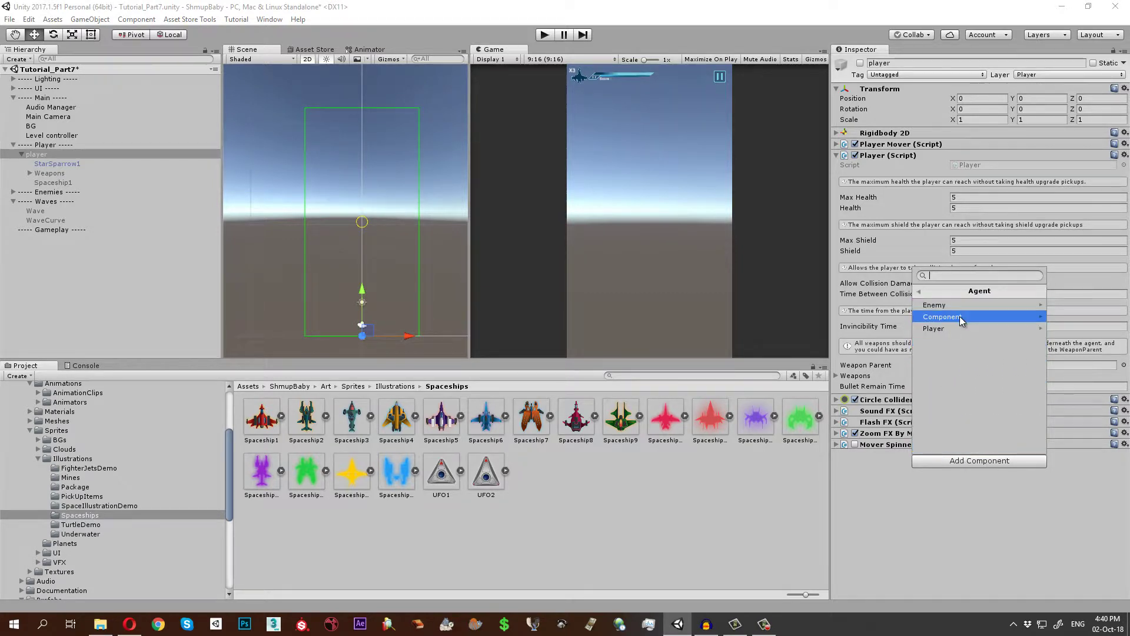
left_click(961, 319)
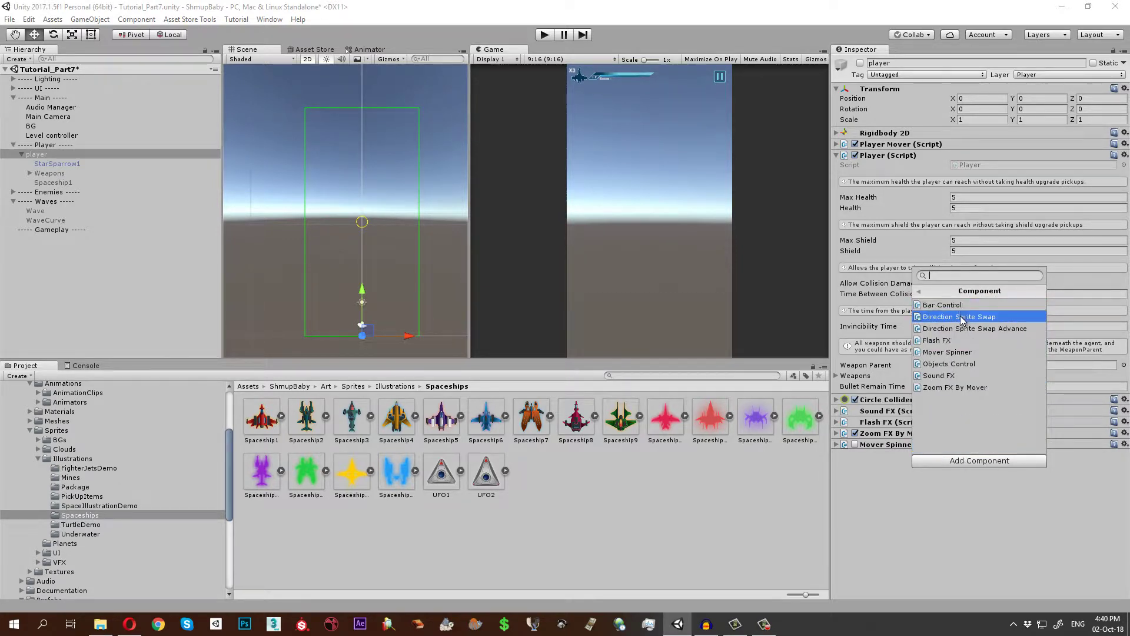
left_click(994, 319)
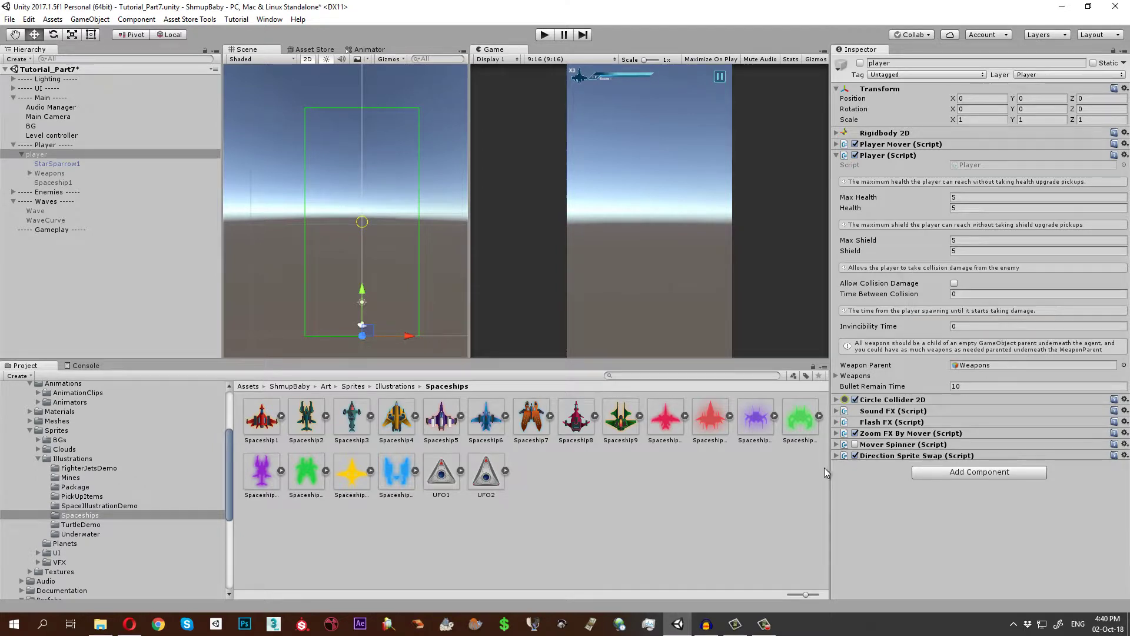
left_click(837, 456)
scroll(1021, 405, "down", 1)
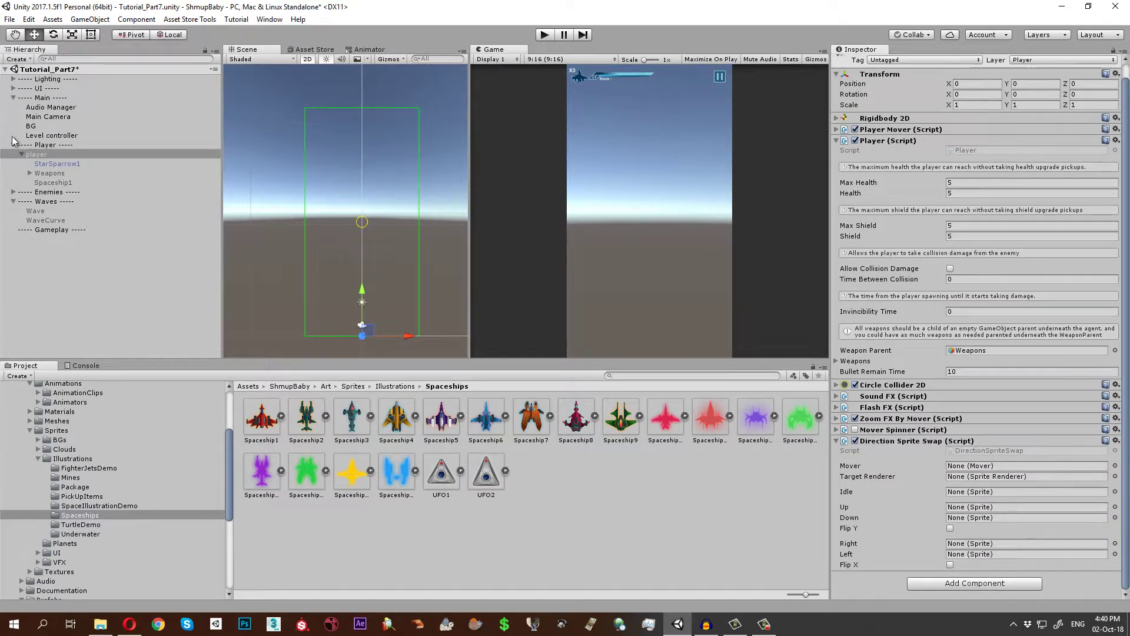
left_click_drag(43, 158, 965, 471)
left_click_drag(50, 184, 978, 480)
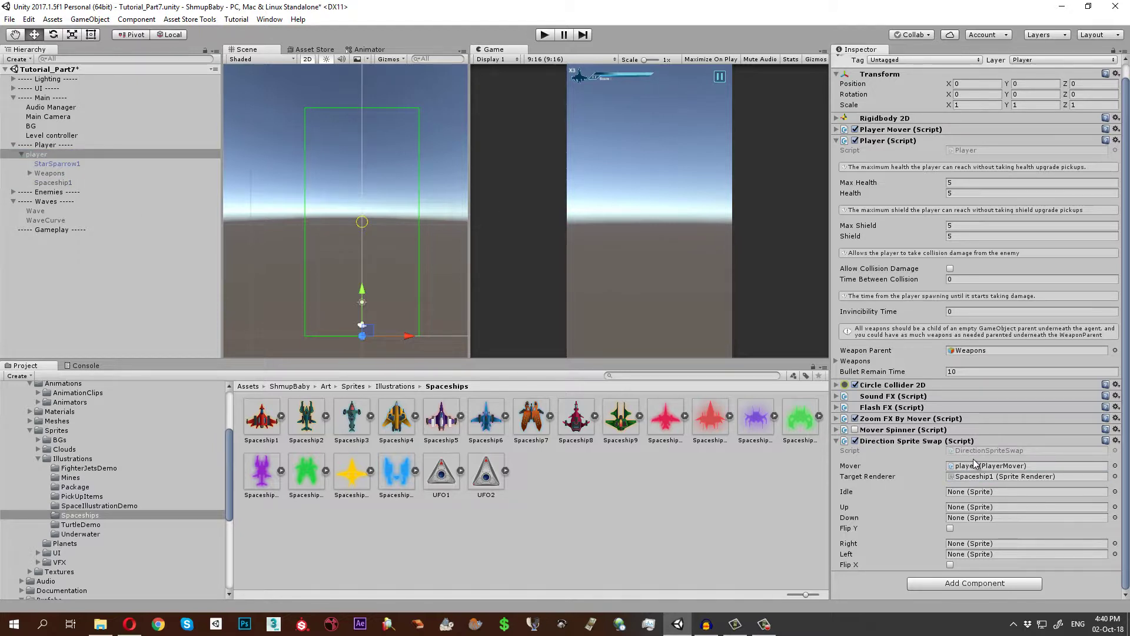
Assign sprites: Spaceship1 idle, UFO2 up with Flip Y on, Spaceship6 right, Spaceship4 left
left_click_drag(264, 429, 968, 497)
left_click_drag(486, 479, 1111, 507)
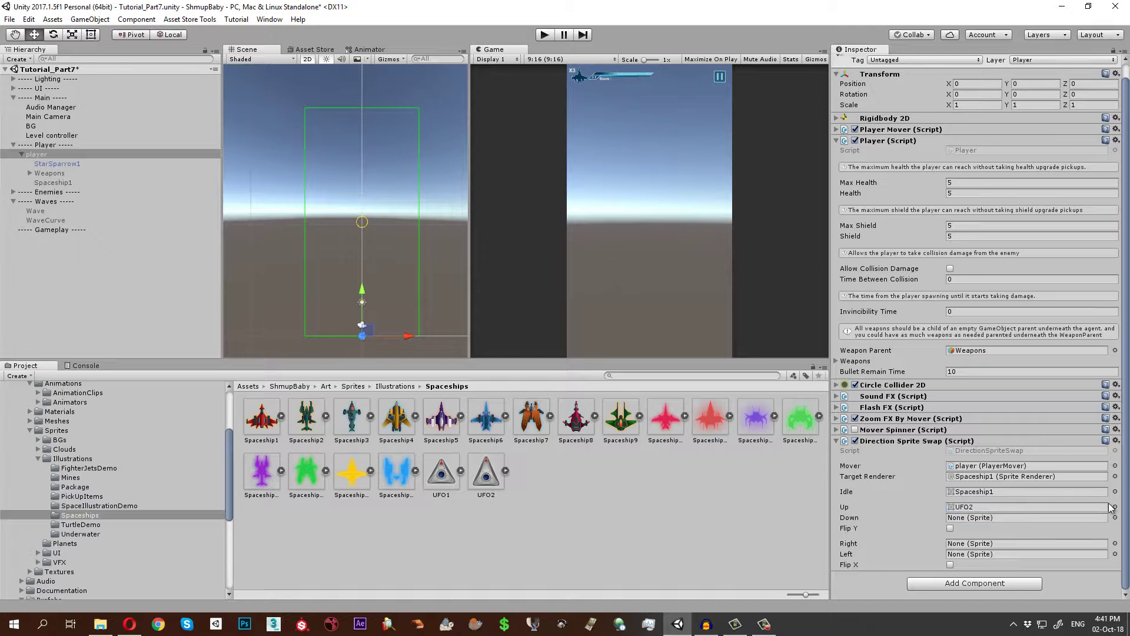
left_click(950, 528)
left_click_drag(486, 428, 995, 544)
left_click_drag(397, 427, 983, 555)
left_click(551, 35)
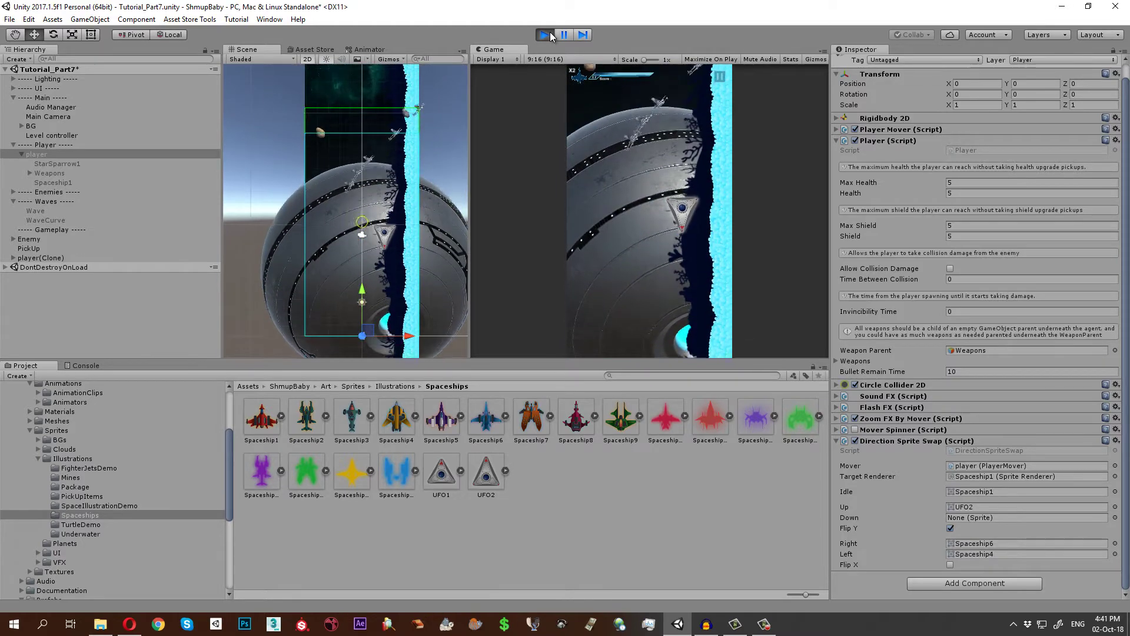
key("Left")
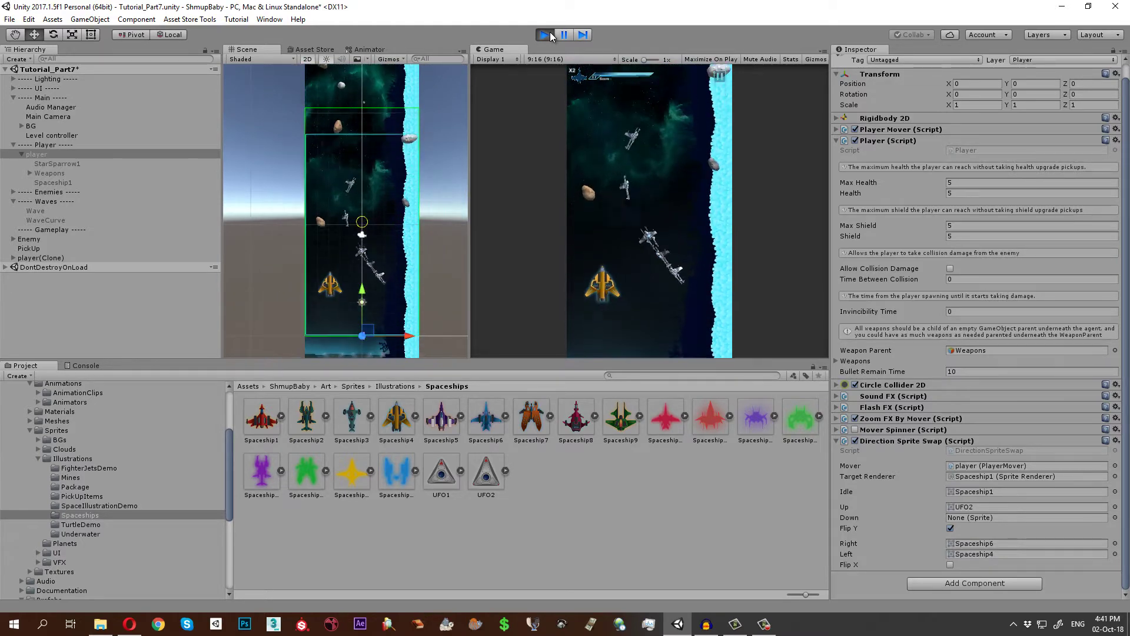
key("Up")
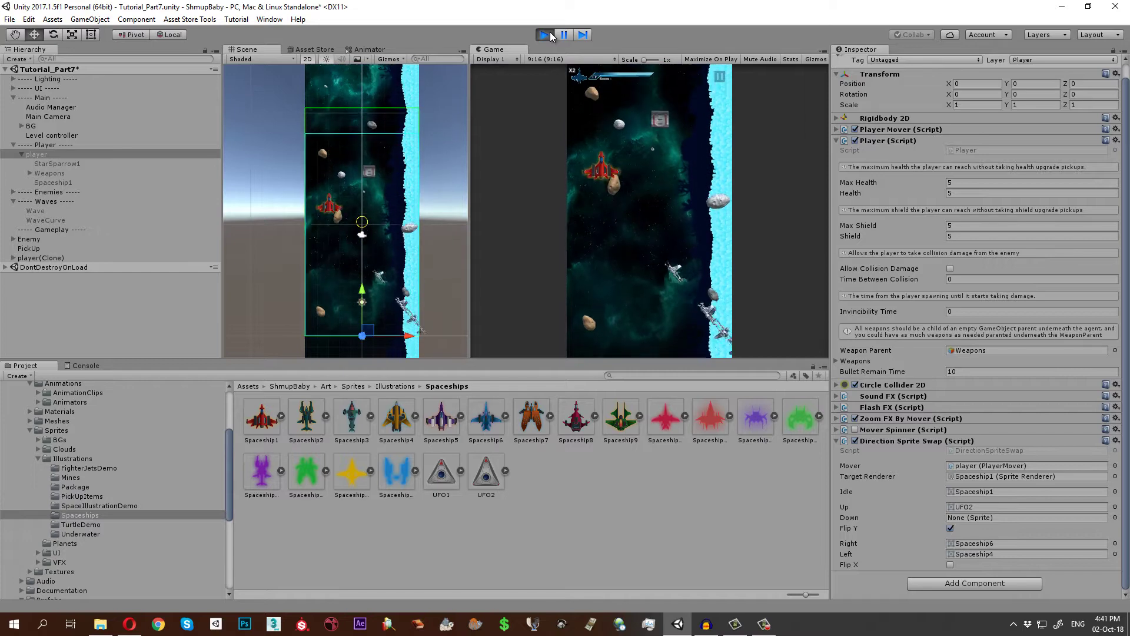
key("Down")
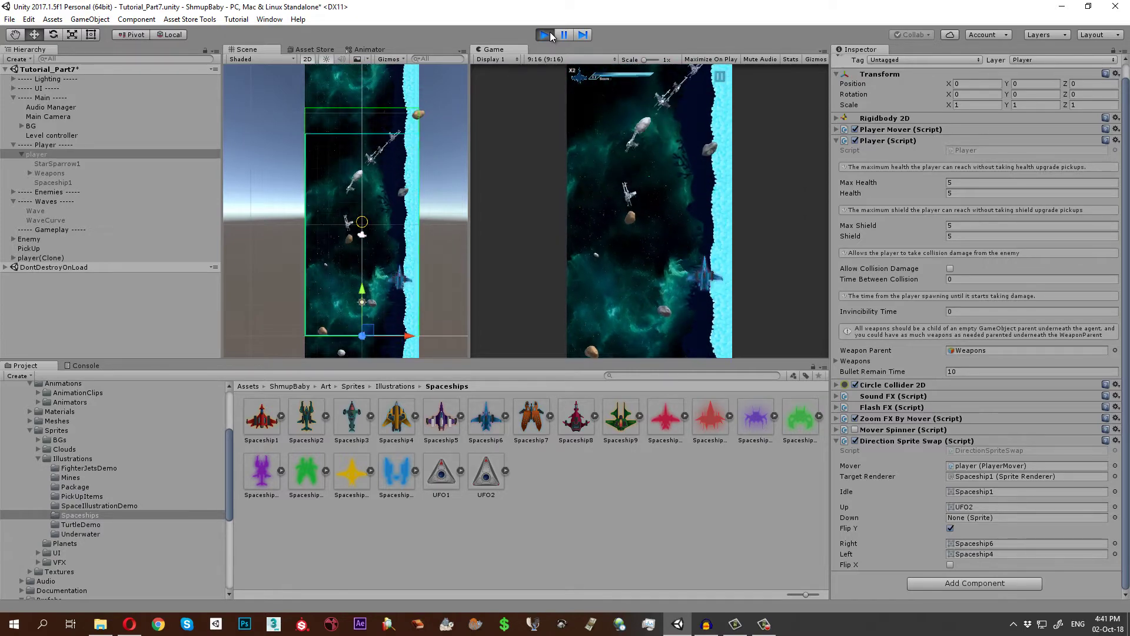
key("Right")
key("Left")
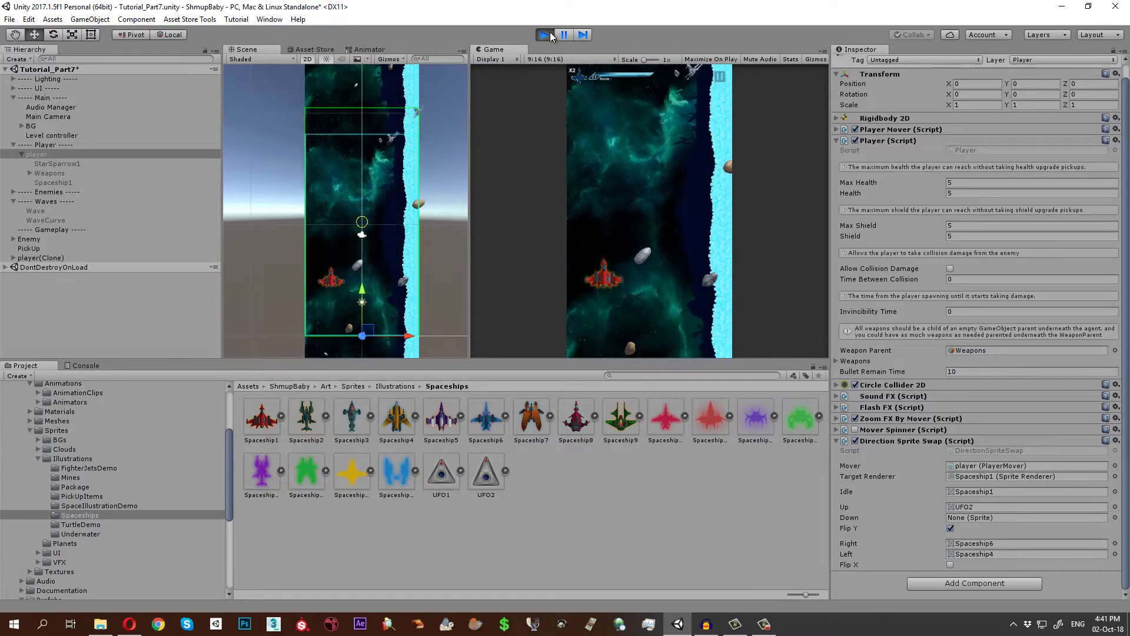
Stop the test run and add a Direction Sprite Swap Advance component to the player
left_click(544, 34)
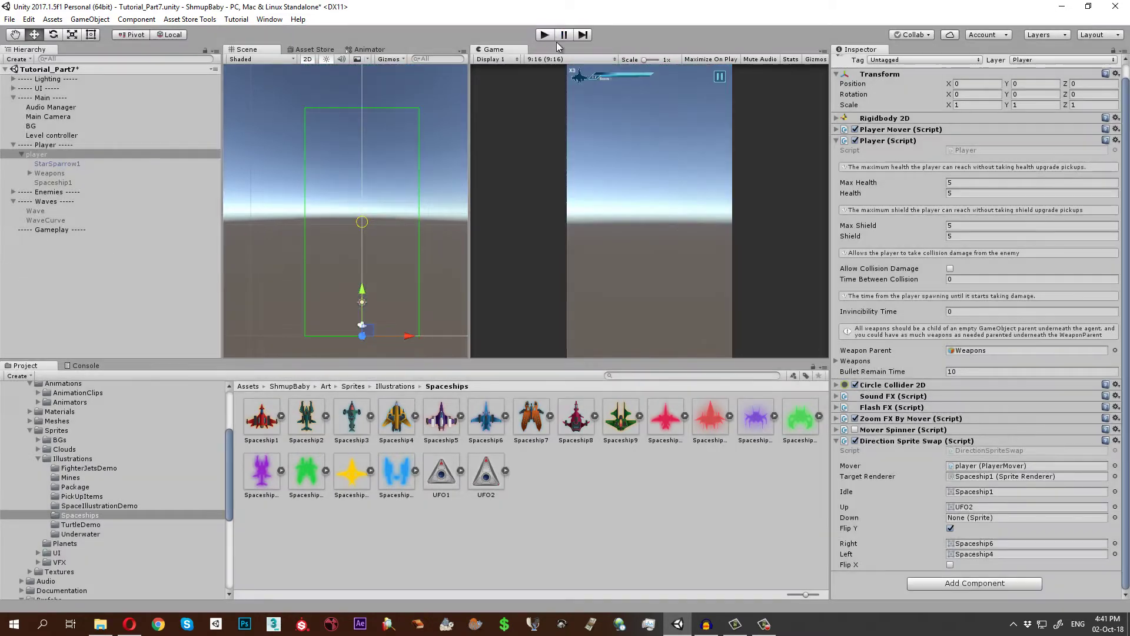
left_click(836, 441)
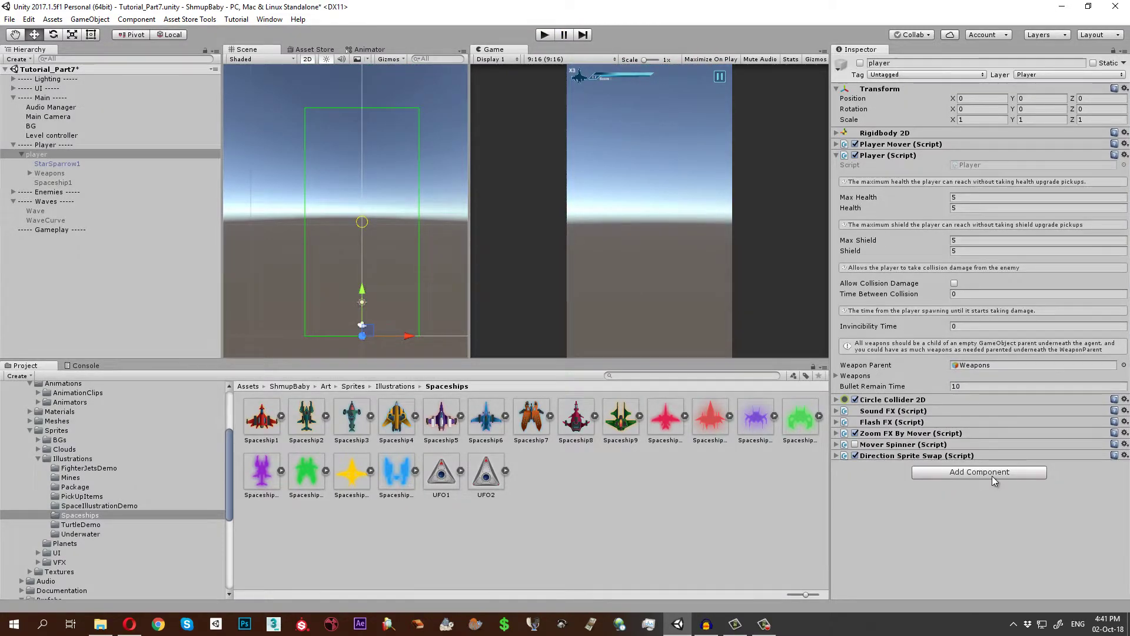
left_click(991, 475)
left_click(962, 459)
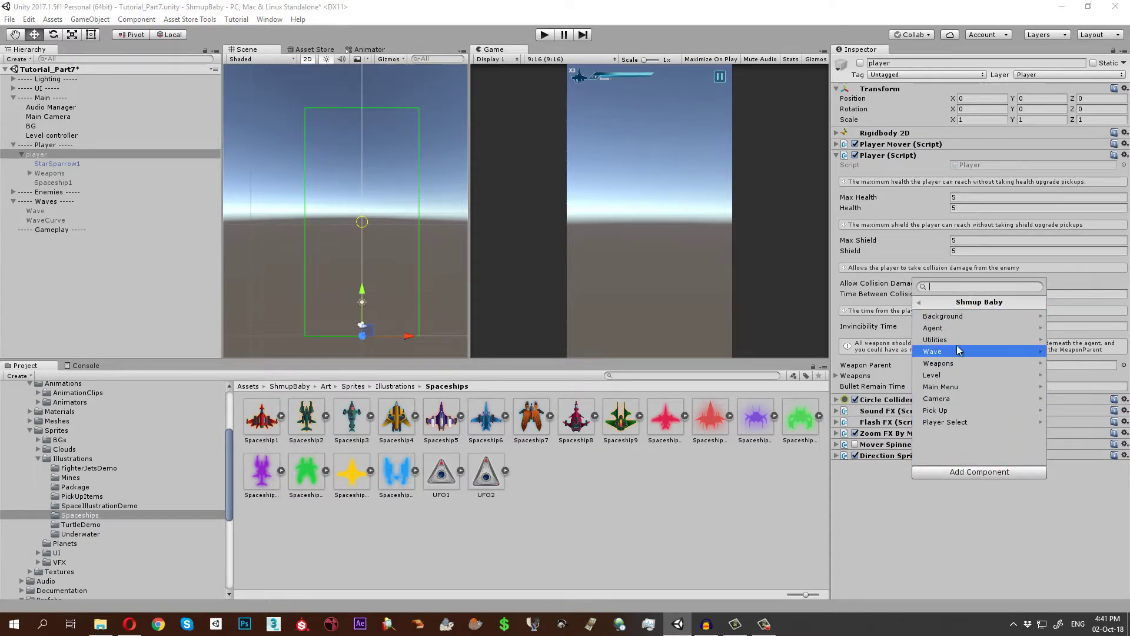
left_click(959, 328)
left_click(960, 329)
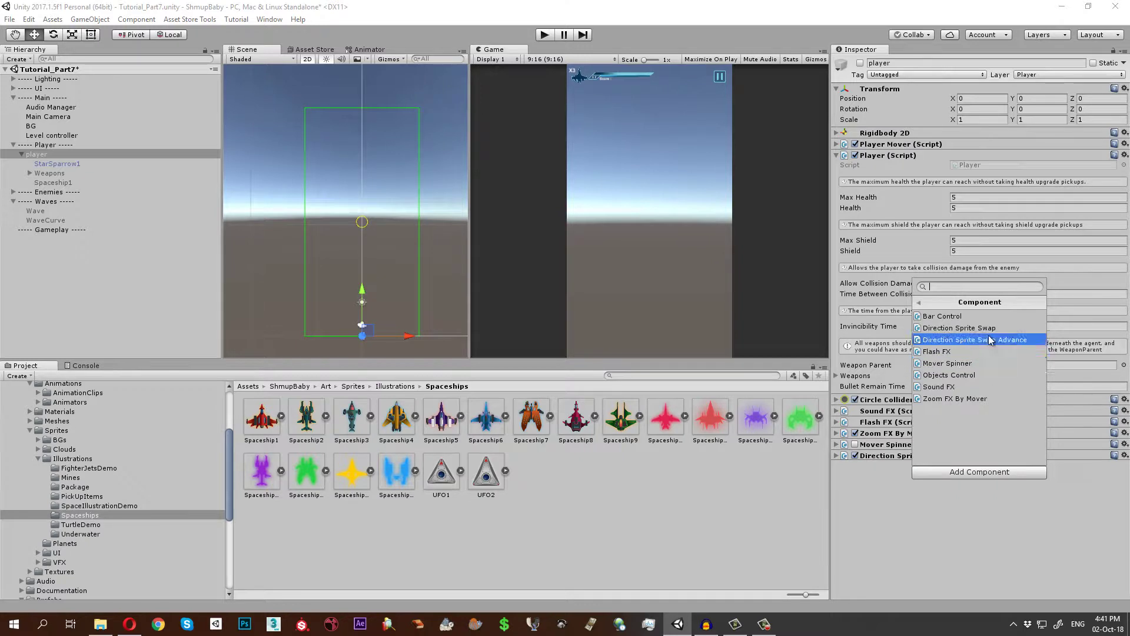
left_click(966, 339)
Leave the up-right reused sprite option set to none
scroll(896, 500, "down", 3)
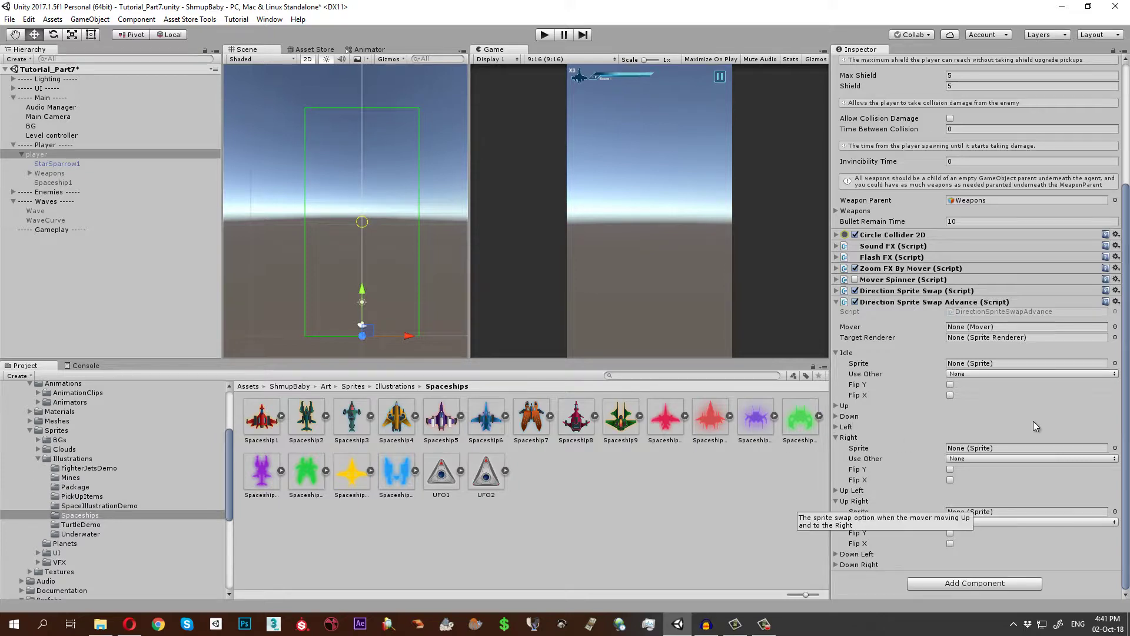
left_click(970, 523)
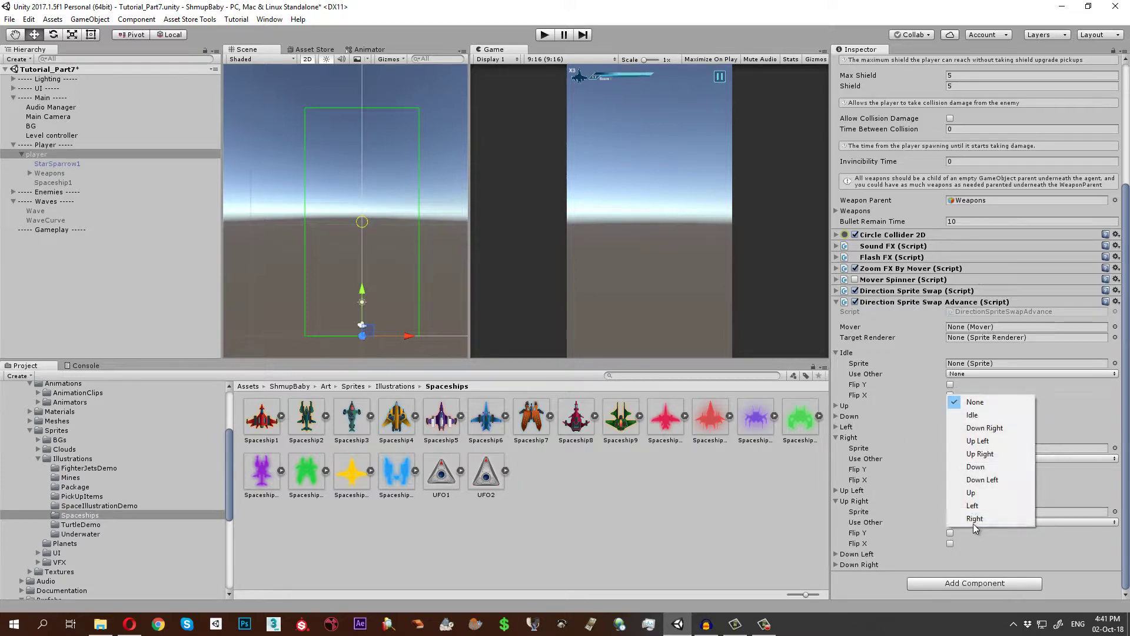
left_click(1128, 486)
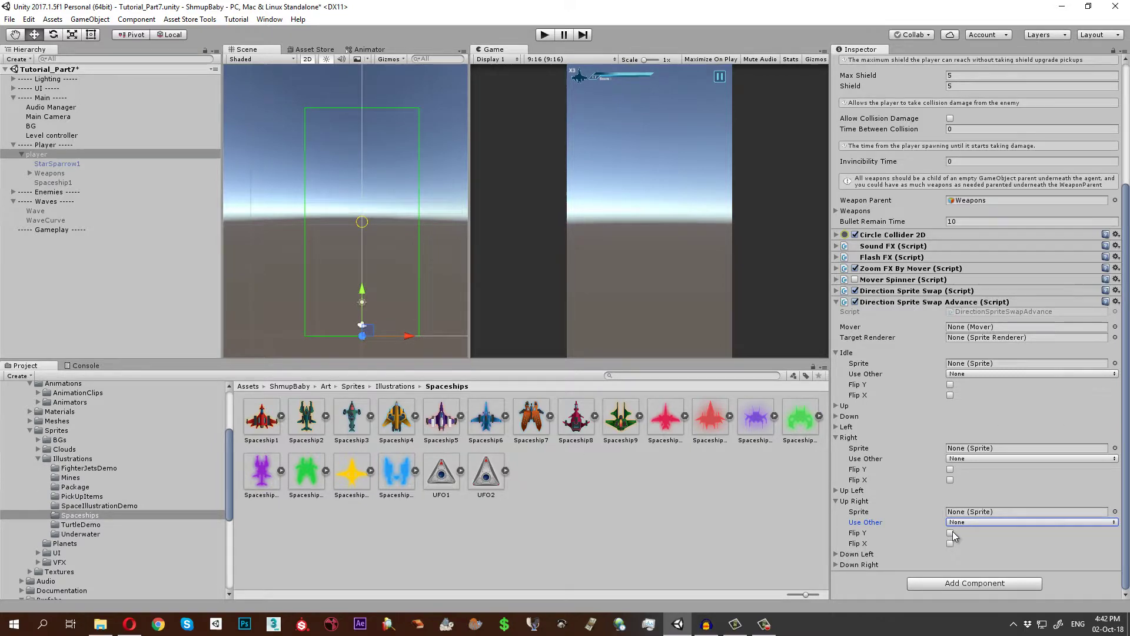
Remove the Direction Sprite Swap Advance component and deselect the player
left_click(1116, 301)
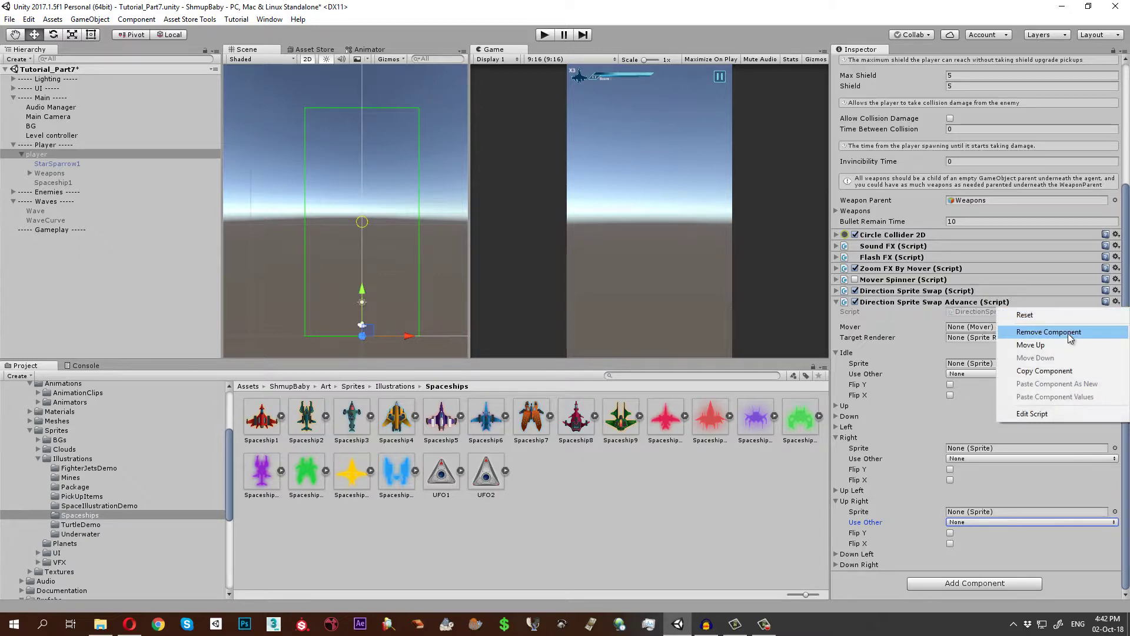
left_click(1054, 332)
left_click(144, 280)
Save the Tutorial_Part7 scene and open the FighterJet Level scene
key("ctrl+s")
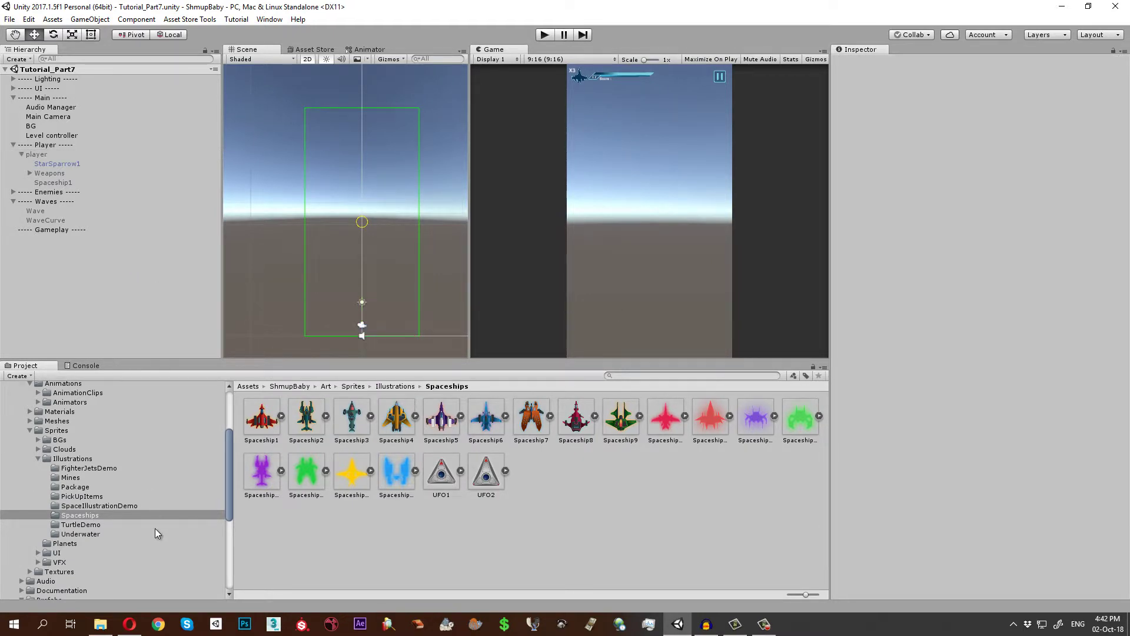
scroll(155, 528, "down", 5)
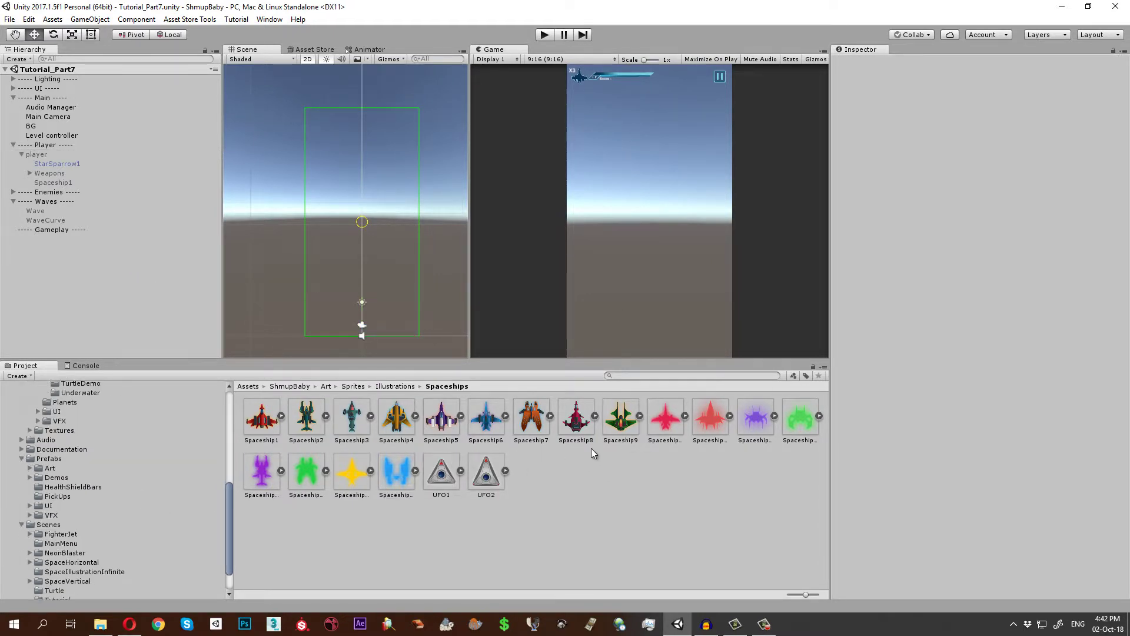
scroll(64, 526, "down", 2)
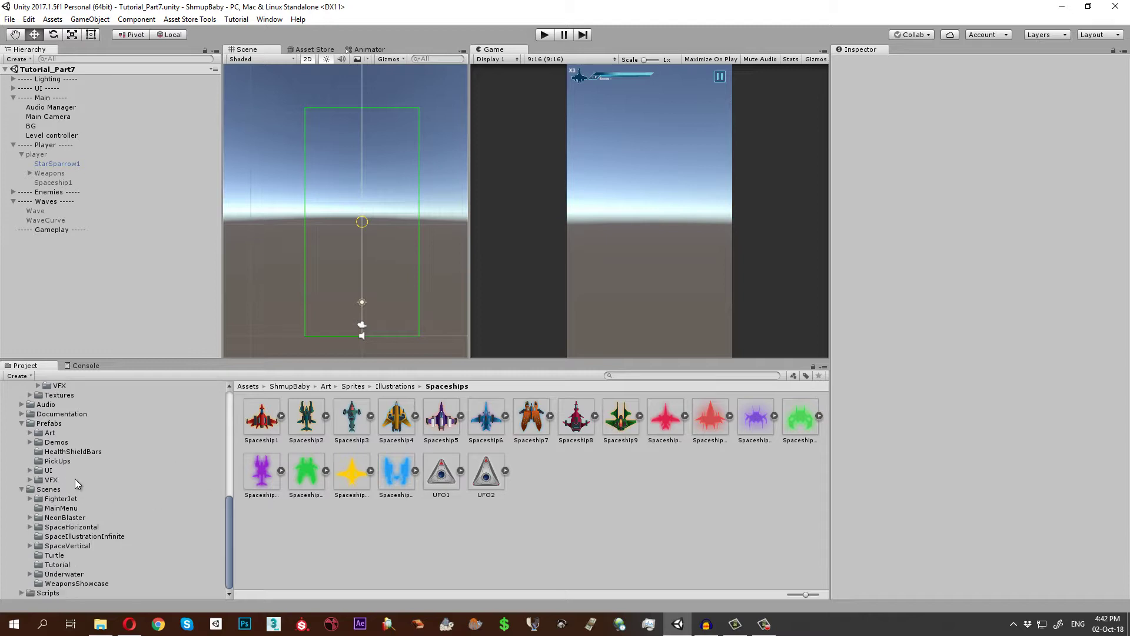
left_click(64, 499)
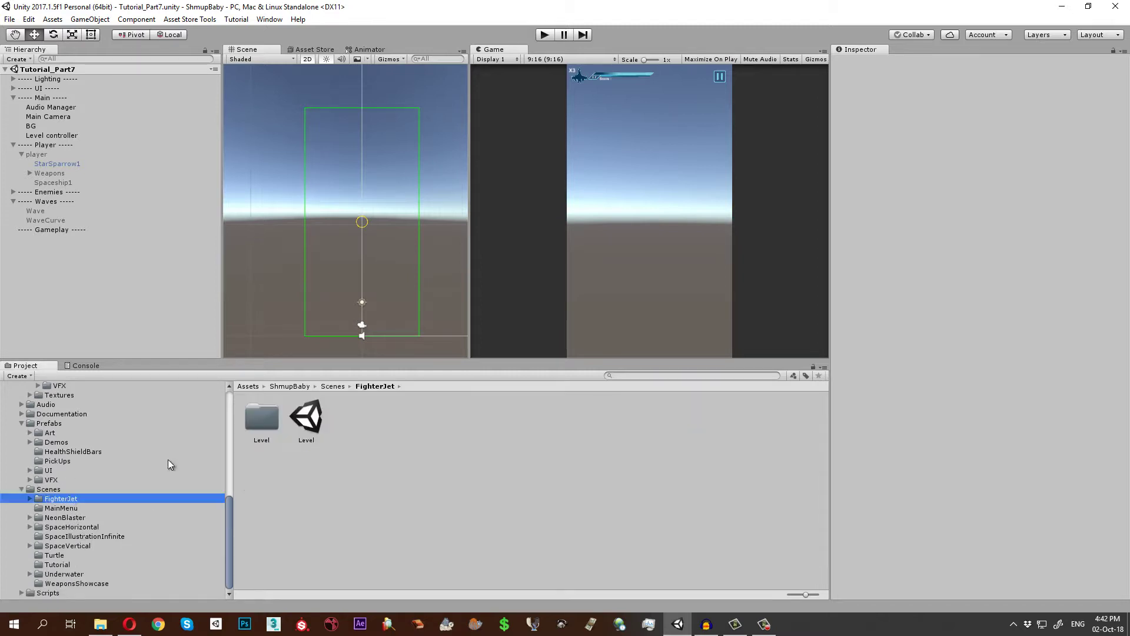
double_click(303, 424)
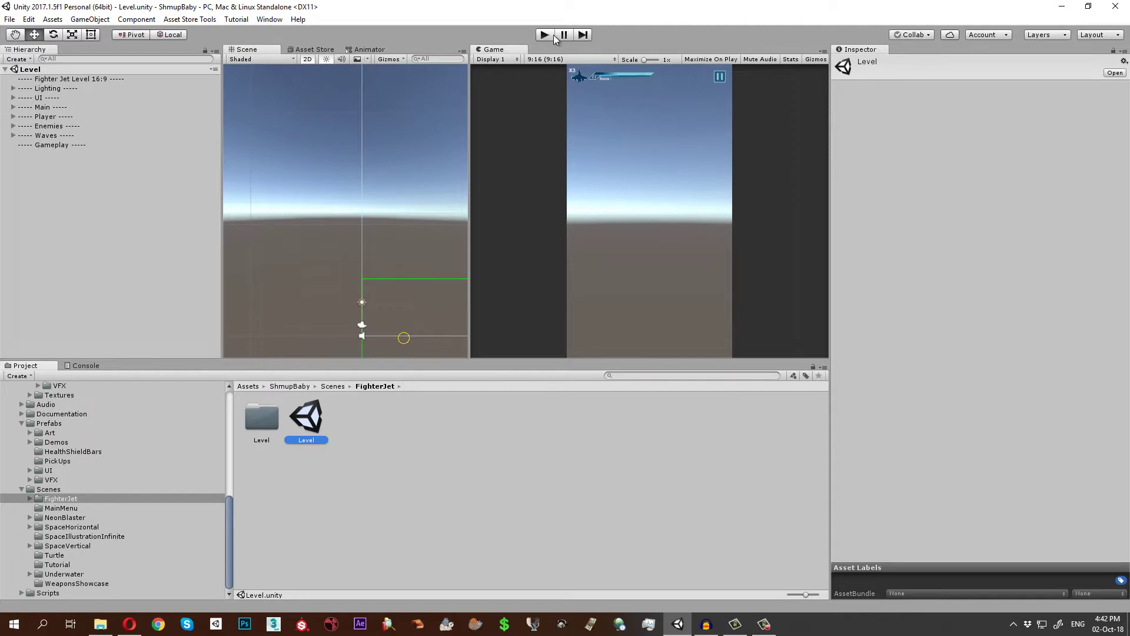
Set the Game view to 3:4 aspect and test-play the Fighter Jet level
left_click(545, 59)
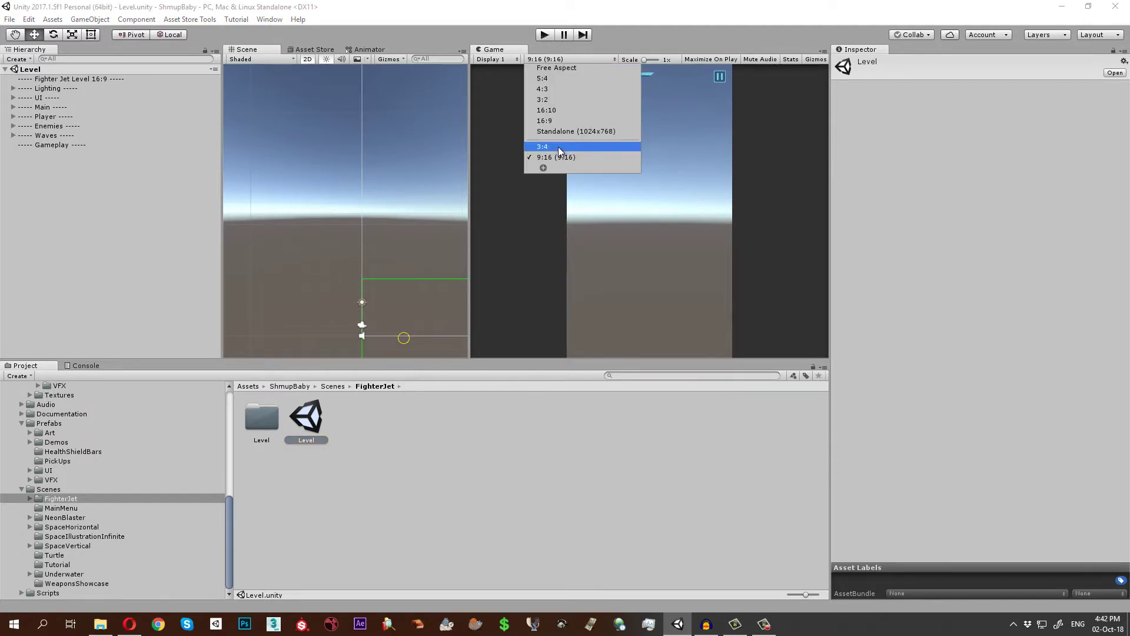
left_click(559, 147)
left_click(547, 35)
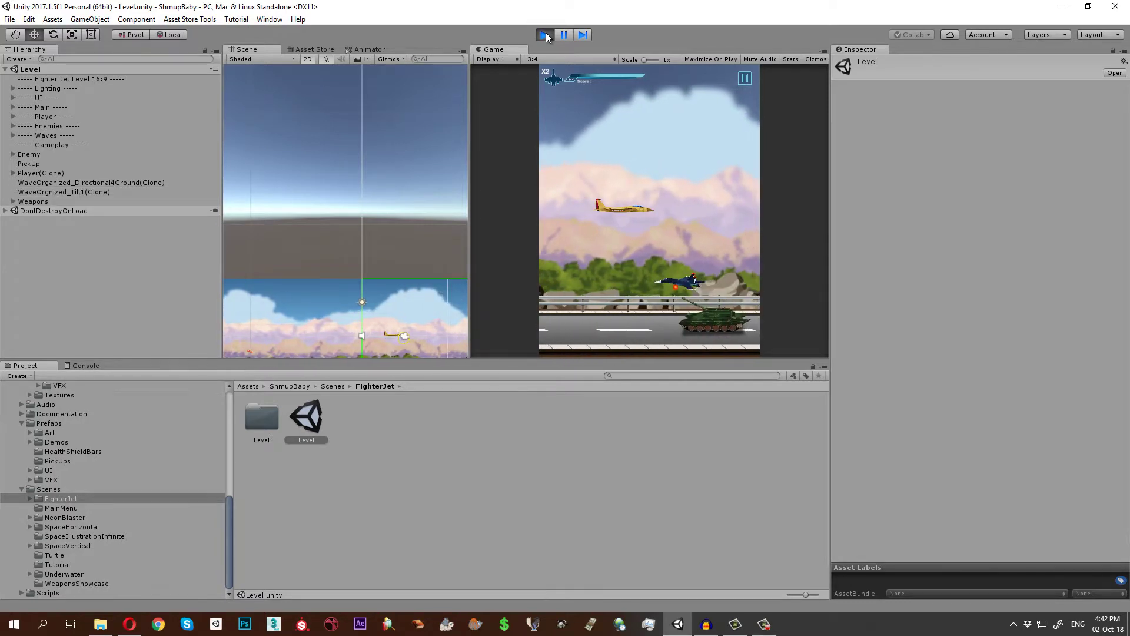
left_click(545, 35)
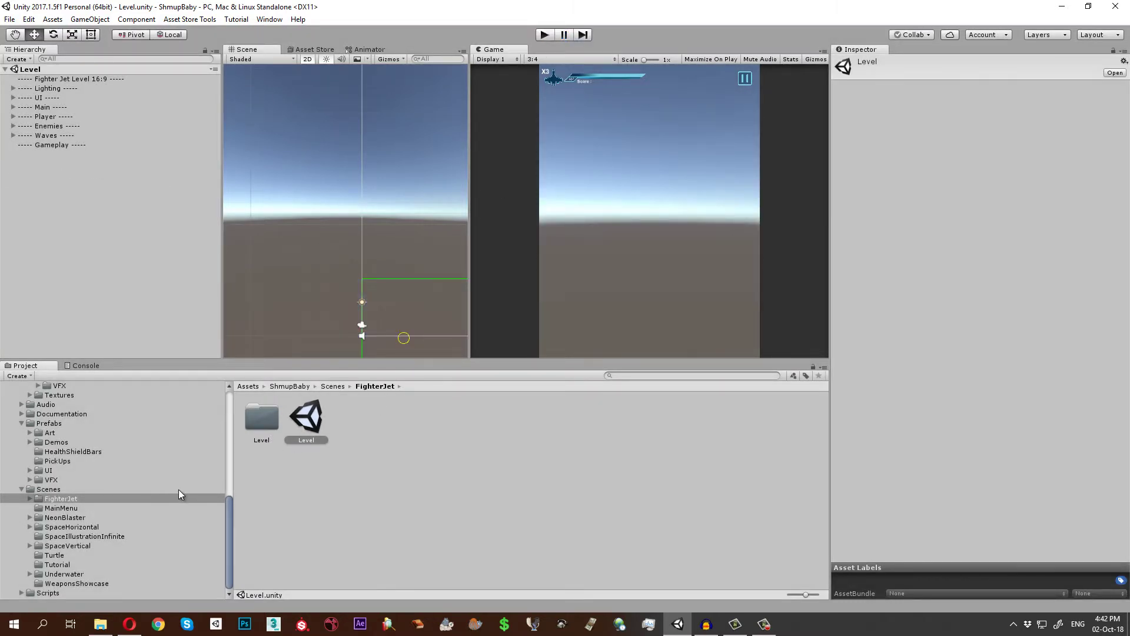
Clear the selection and create a new empty scene
left_click(149, 277)
left_click(10, 19)
left_click(88, 33)
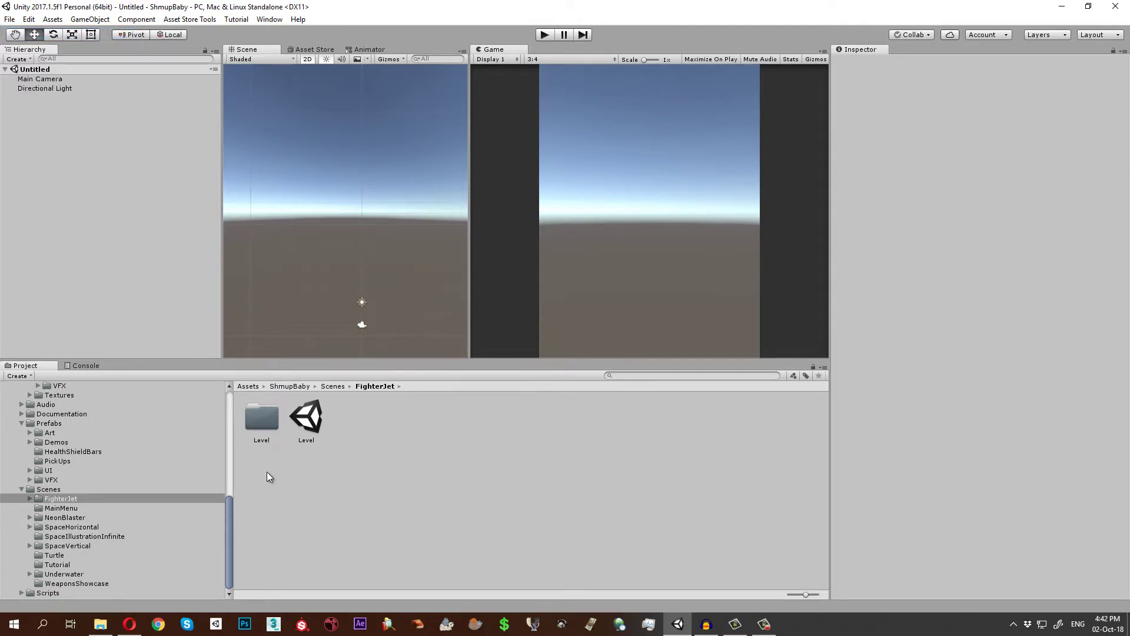
Turn the Animated Sprite FX ellipse grey in the draw.io diagram, then return to Unity
left_click(130, 624)
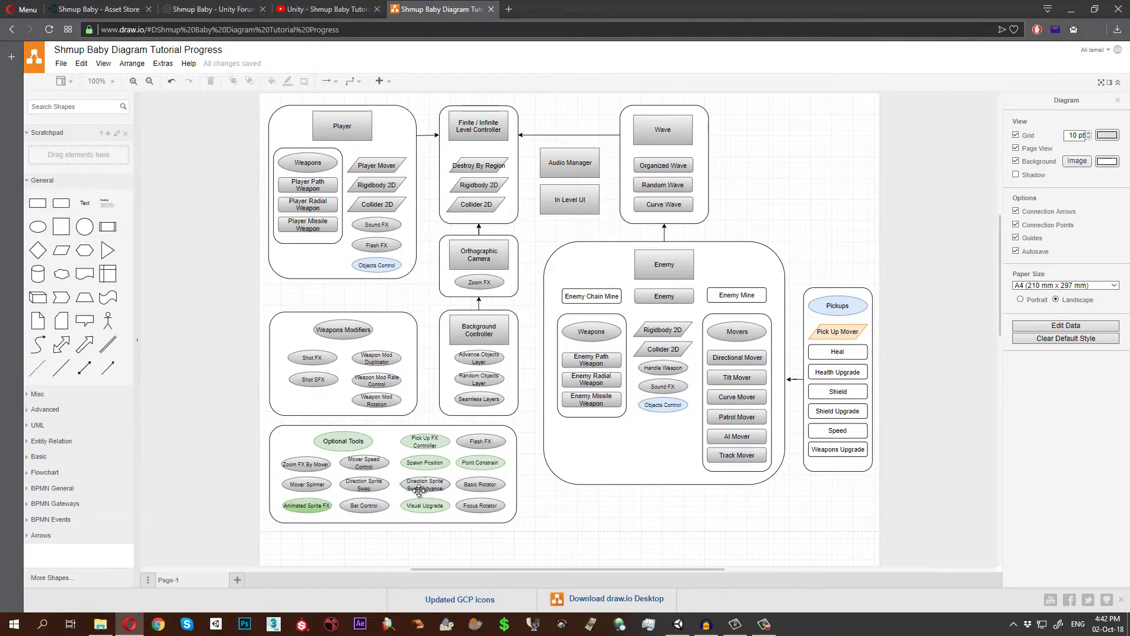
left_click(312, 510)
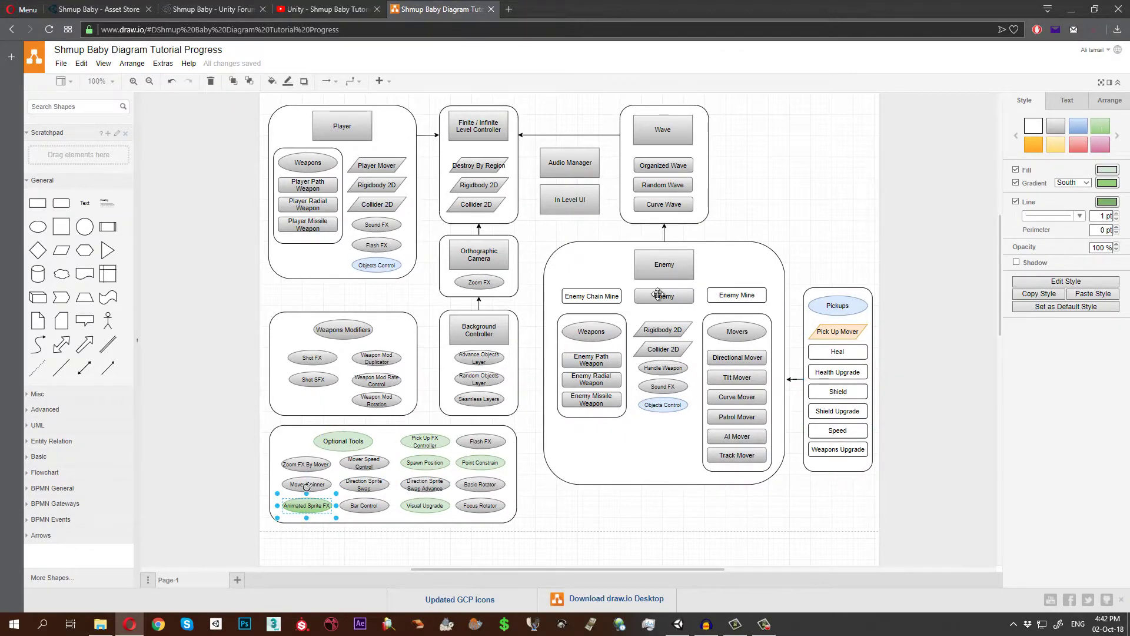
left_click(1056, 126)
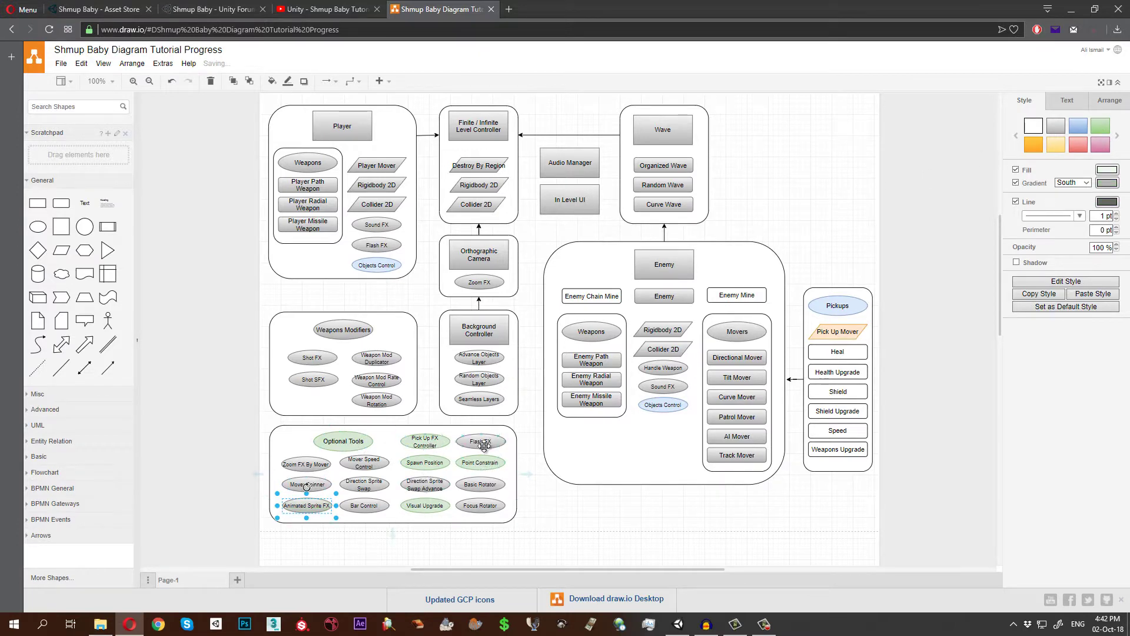
key("alt+Tab")
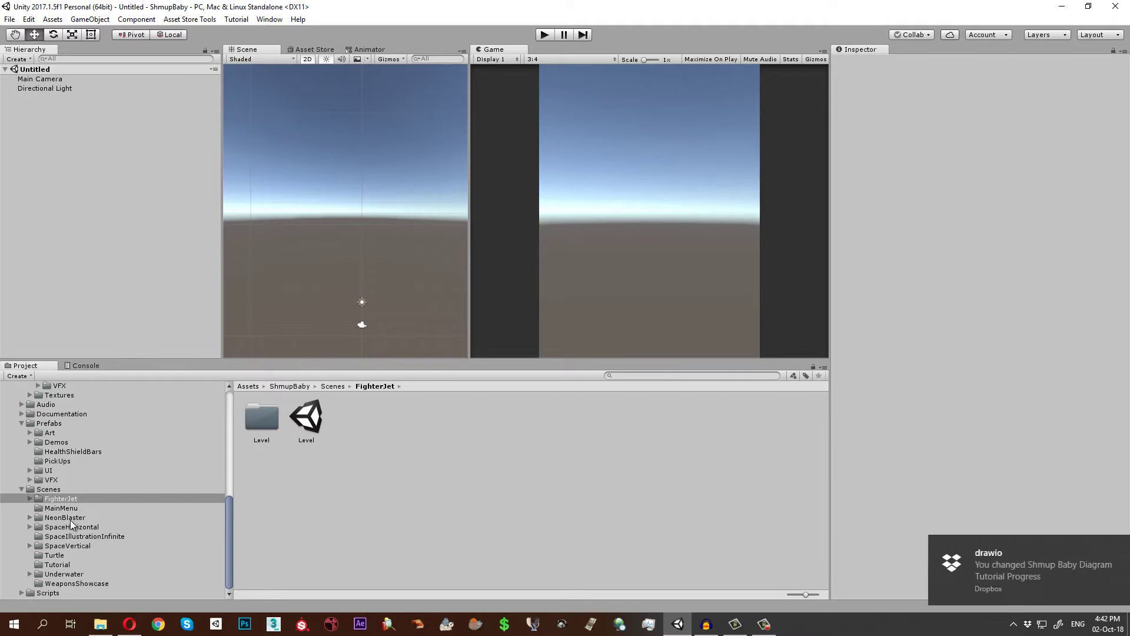
Open the Prefabs/VFX/Explosions folder and add Explosion_01 to the scene
left_click(59, 480)
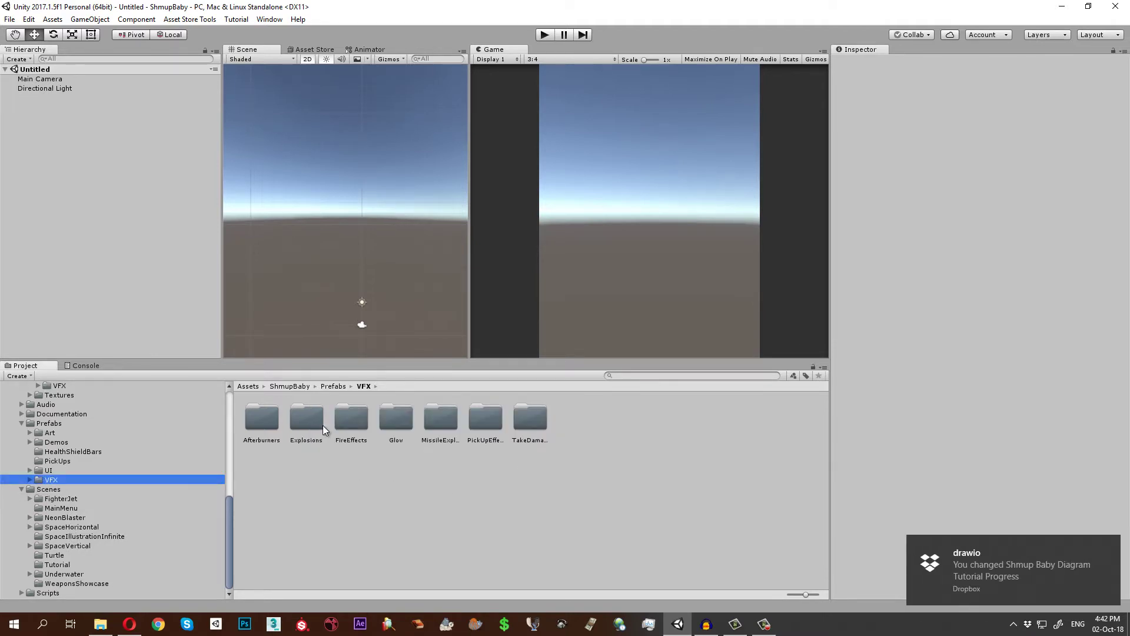
scroll(79, 451, "up", 3)
left_click(306, 418)
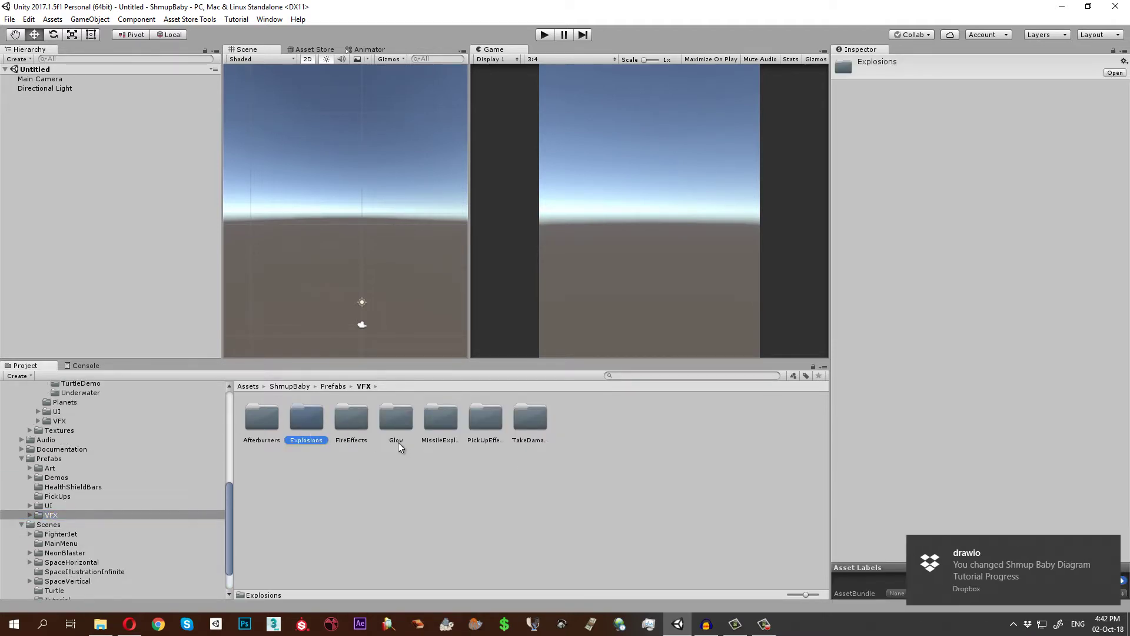
double_click(306, 417)
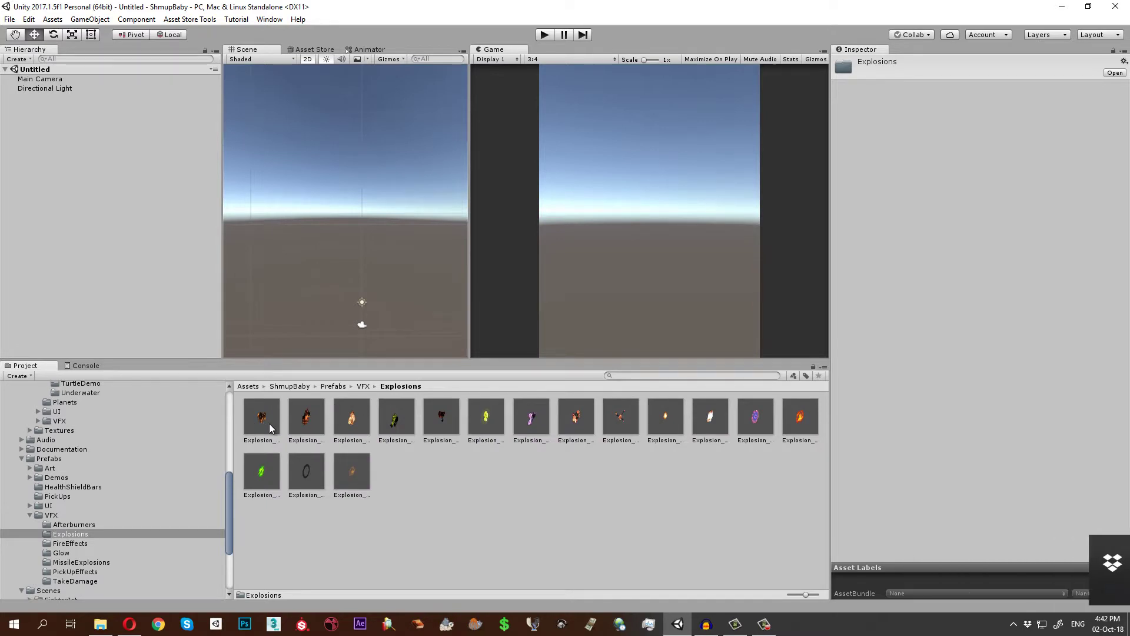
left_click_drag(275, 423, 76, 139)
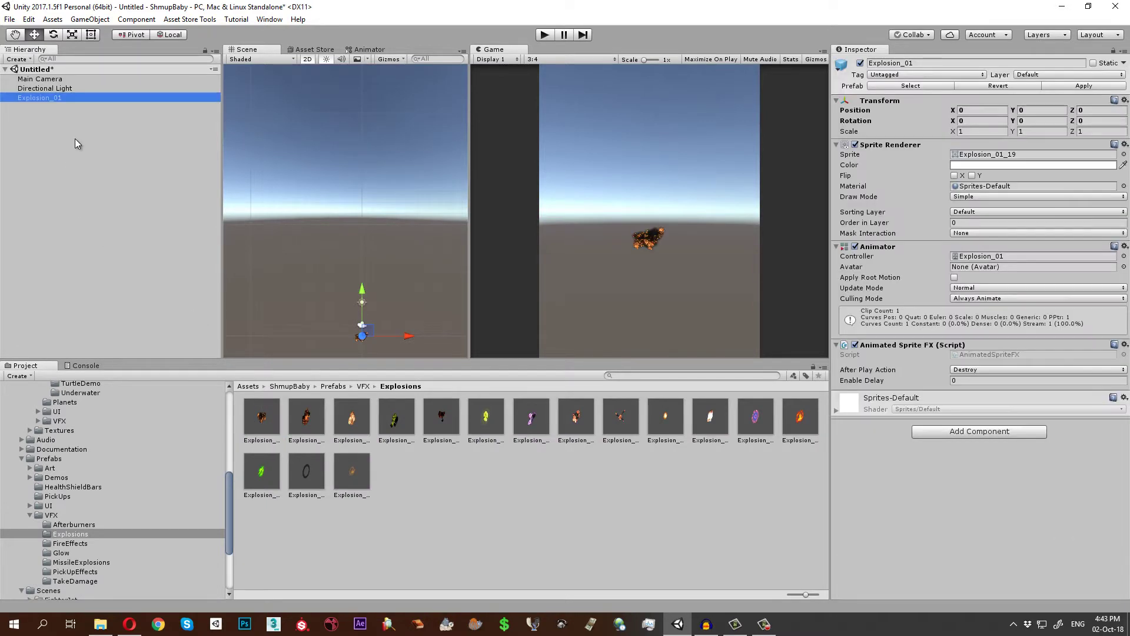
Remove Explosion_01's Animated Sprite FX component and test-play the scene
left_click(1124, 346)
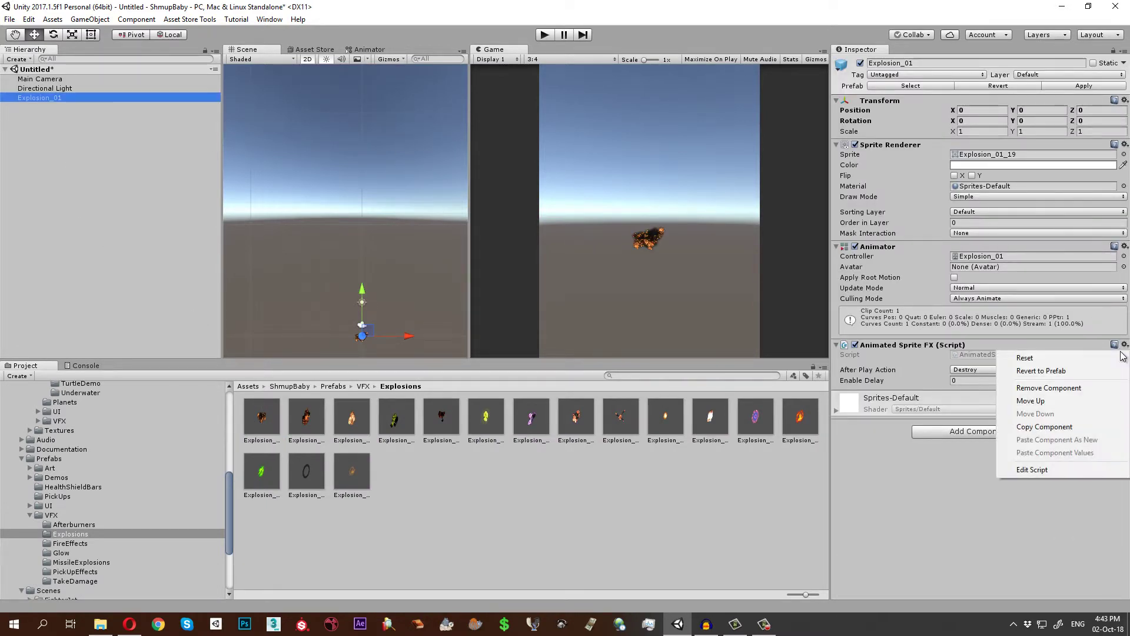
left_click(1073, 388)
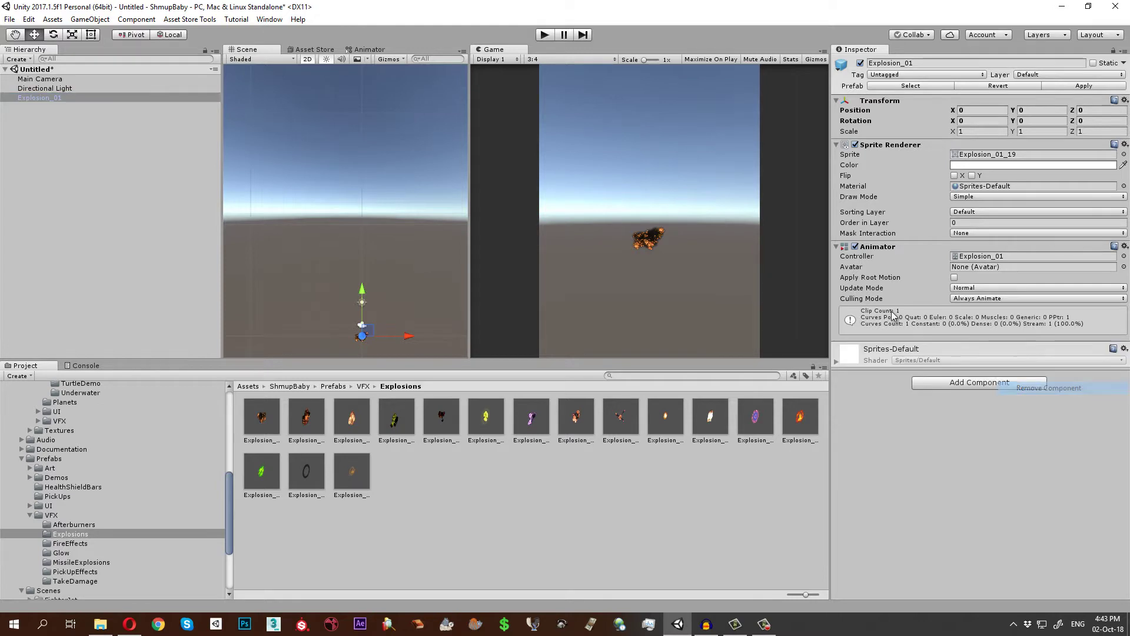
left_click(545, 36)
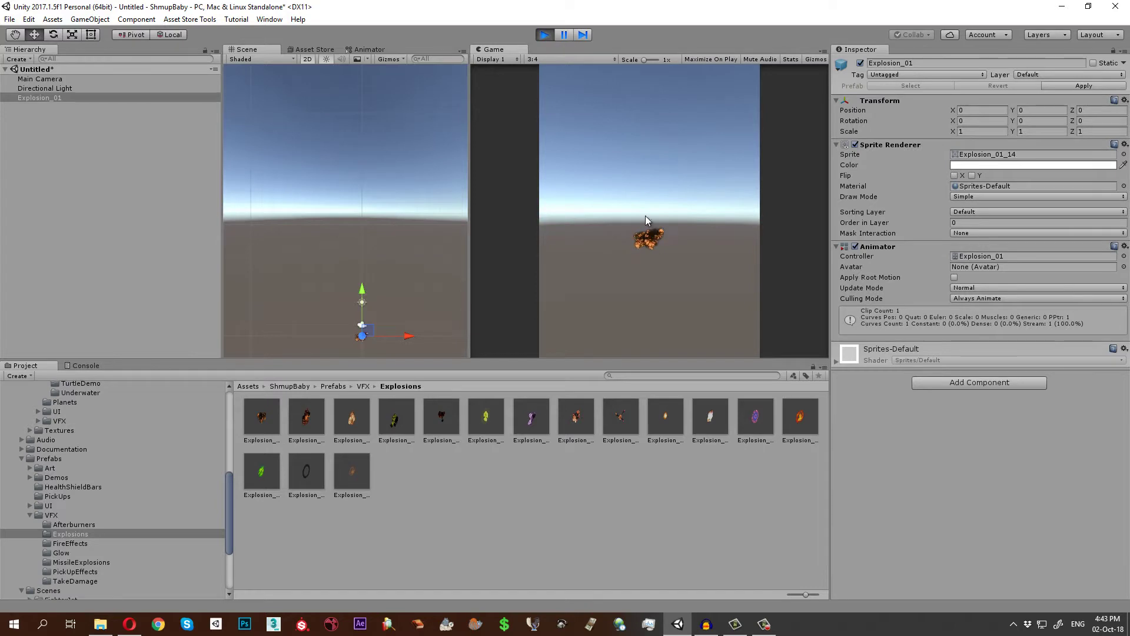
middle_click_drag(362, 330, 352, 243)
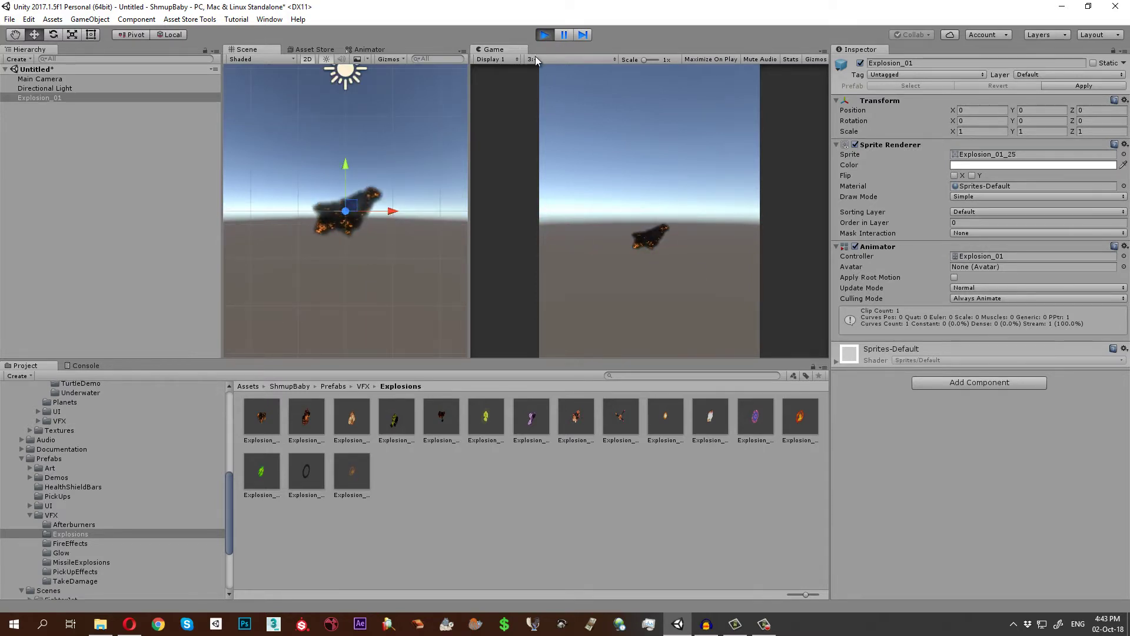
left_click(544, 34)
Replace Explosion_01 in the scene with a fresh instance of the prefab
left_click(45, 97)
key("Delete")
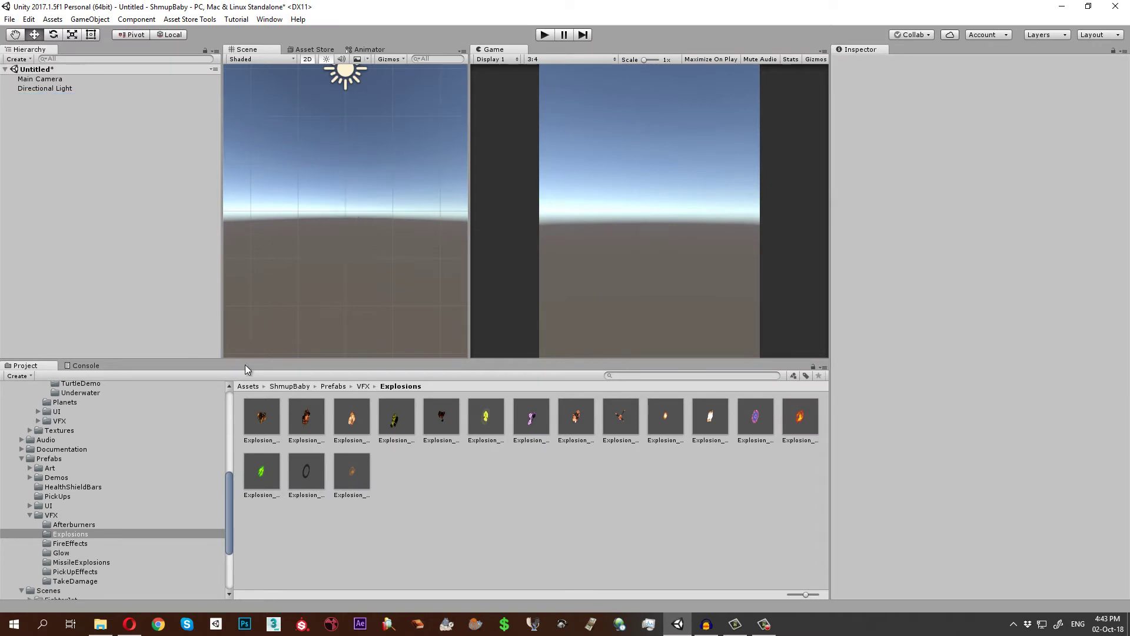
left_click_drag(245, 379, 73, 126)
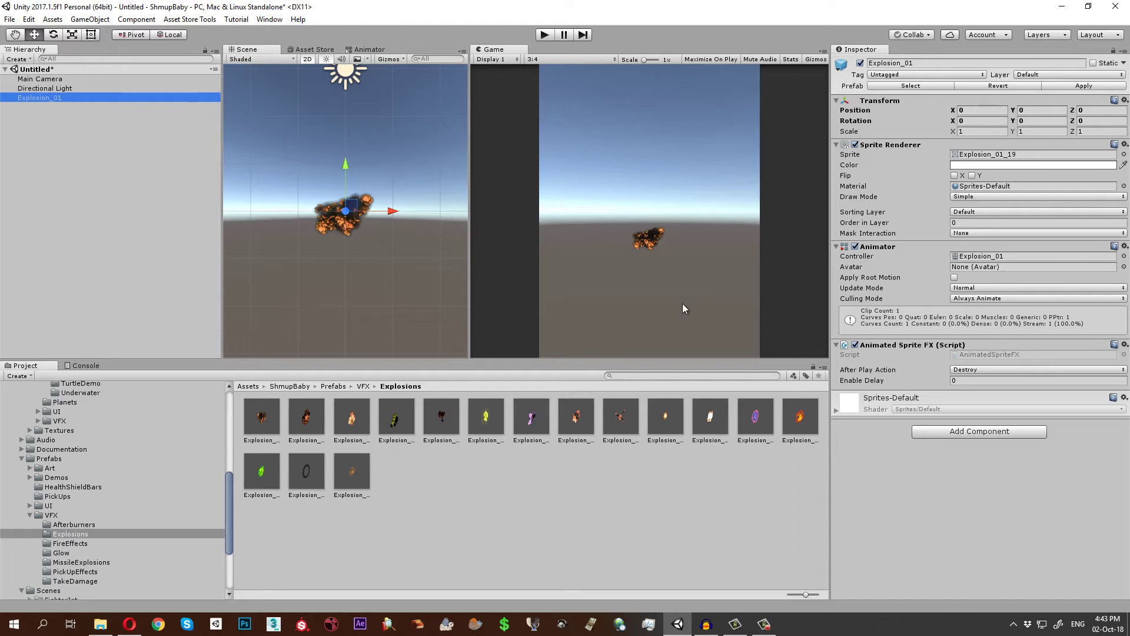
Keep After Play Action on Destroy and play the scene to watch the explosion once
left_click(970, 370)
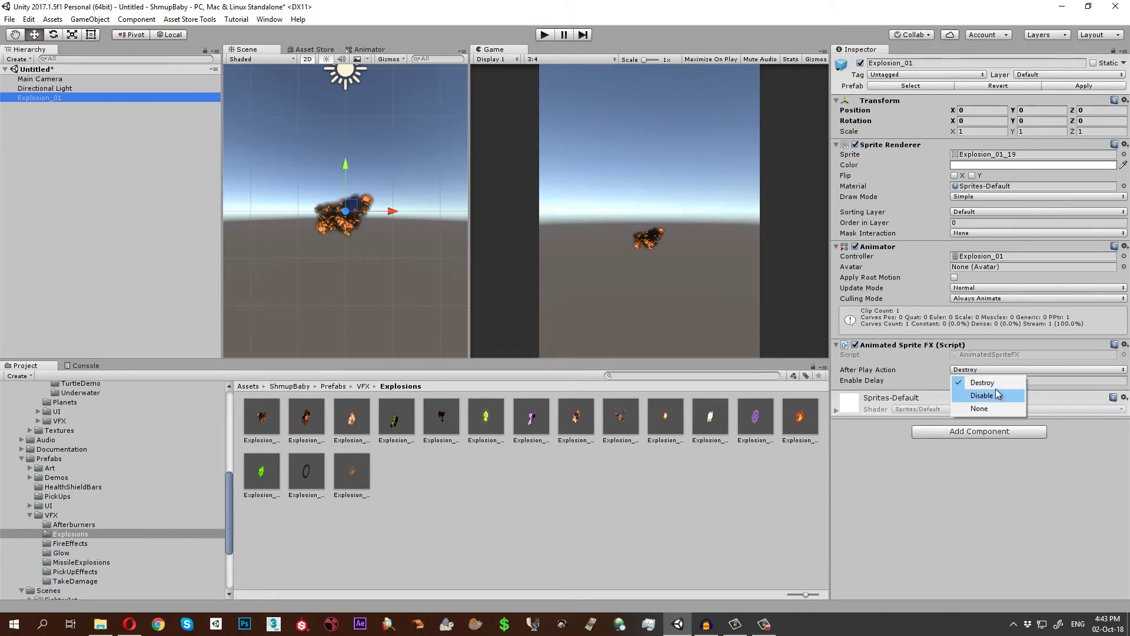
left_click(1027, 481)
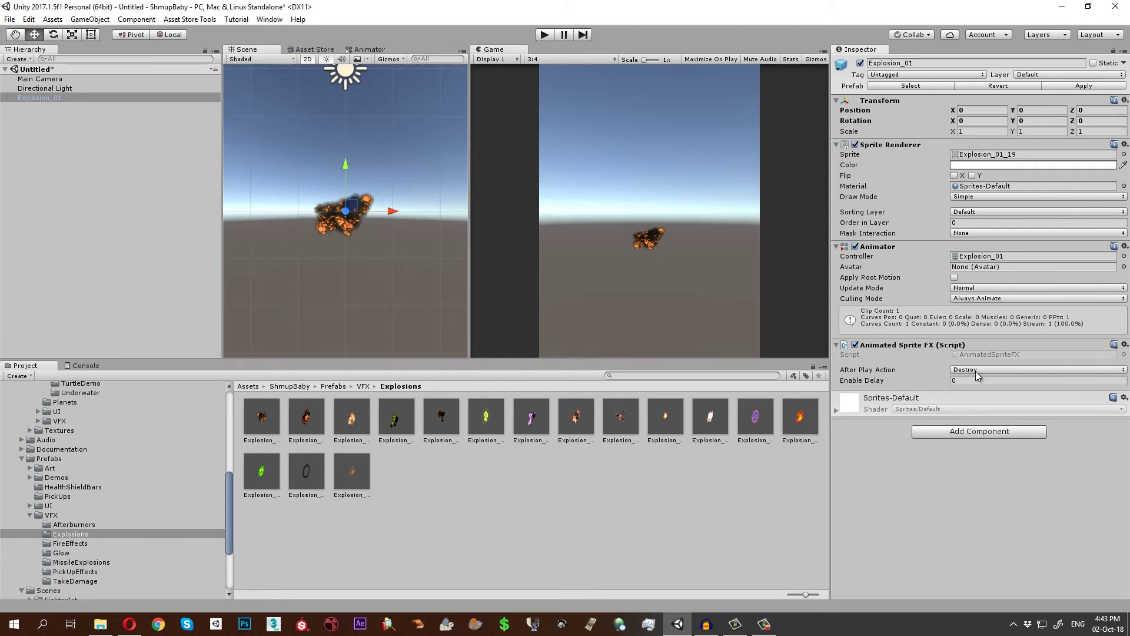
left_click(543, 35)
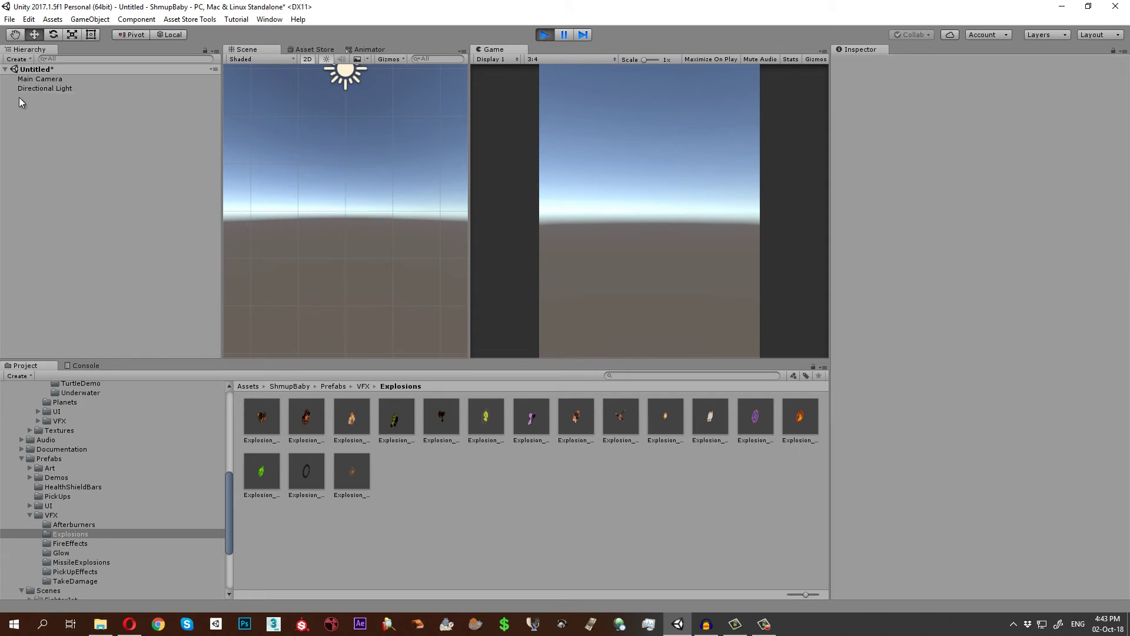
Exit play mode and bring the draw.io progress diagram to the front
left_click(548, 35)
left_click(130, 624)
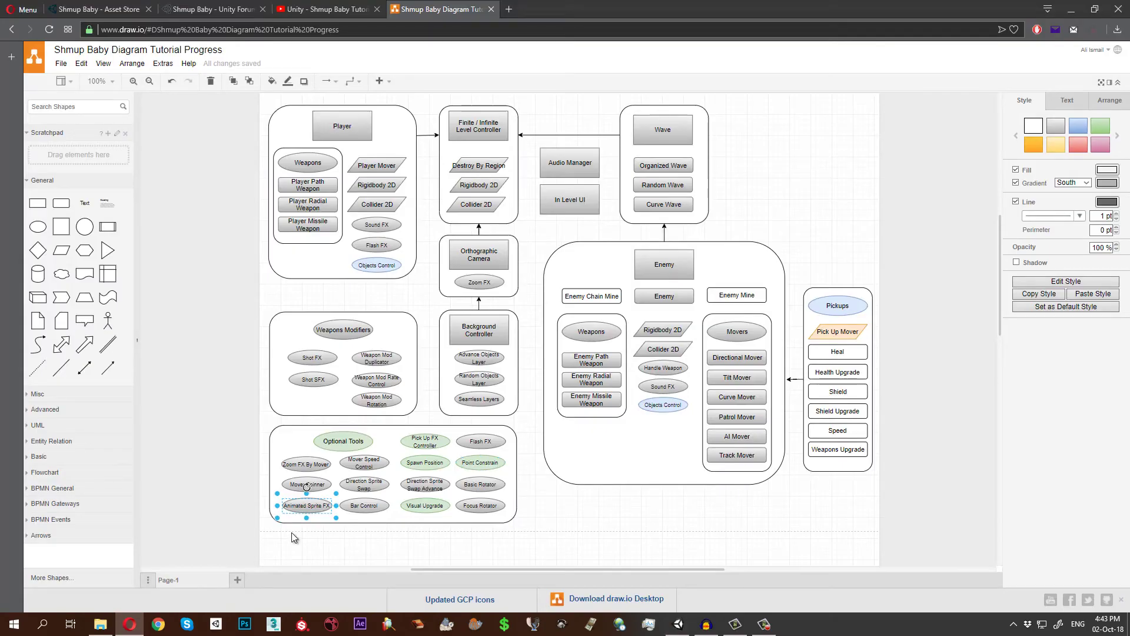